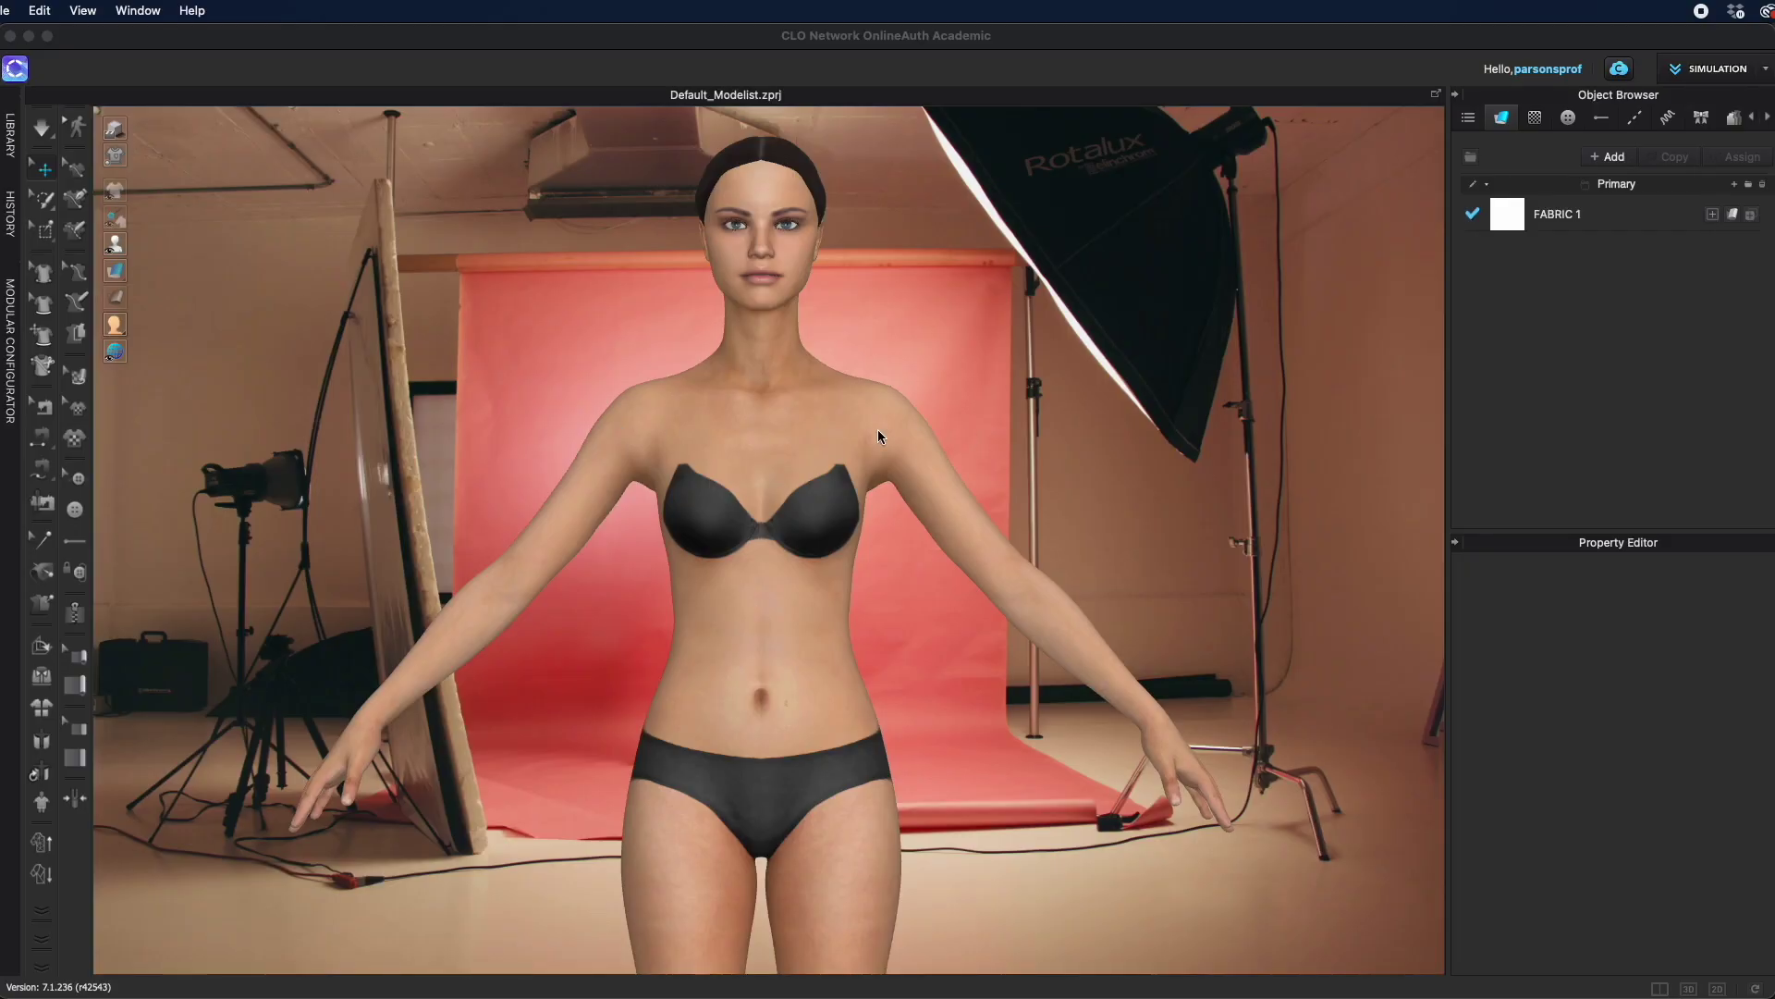
Select the avatar and expand its Body Styling properties in the Property Editor
left_click(852, 401)
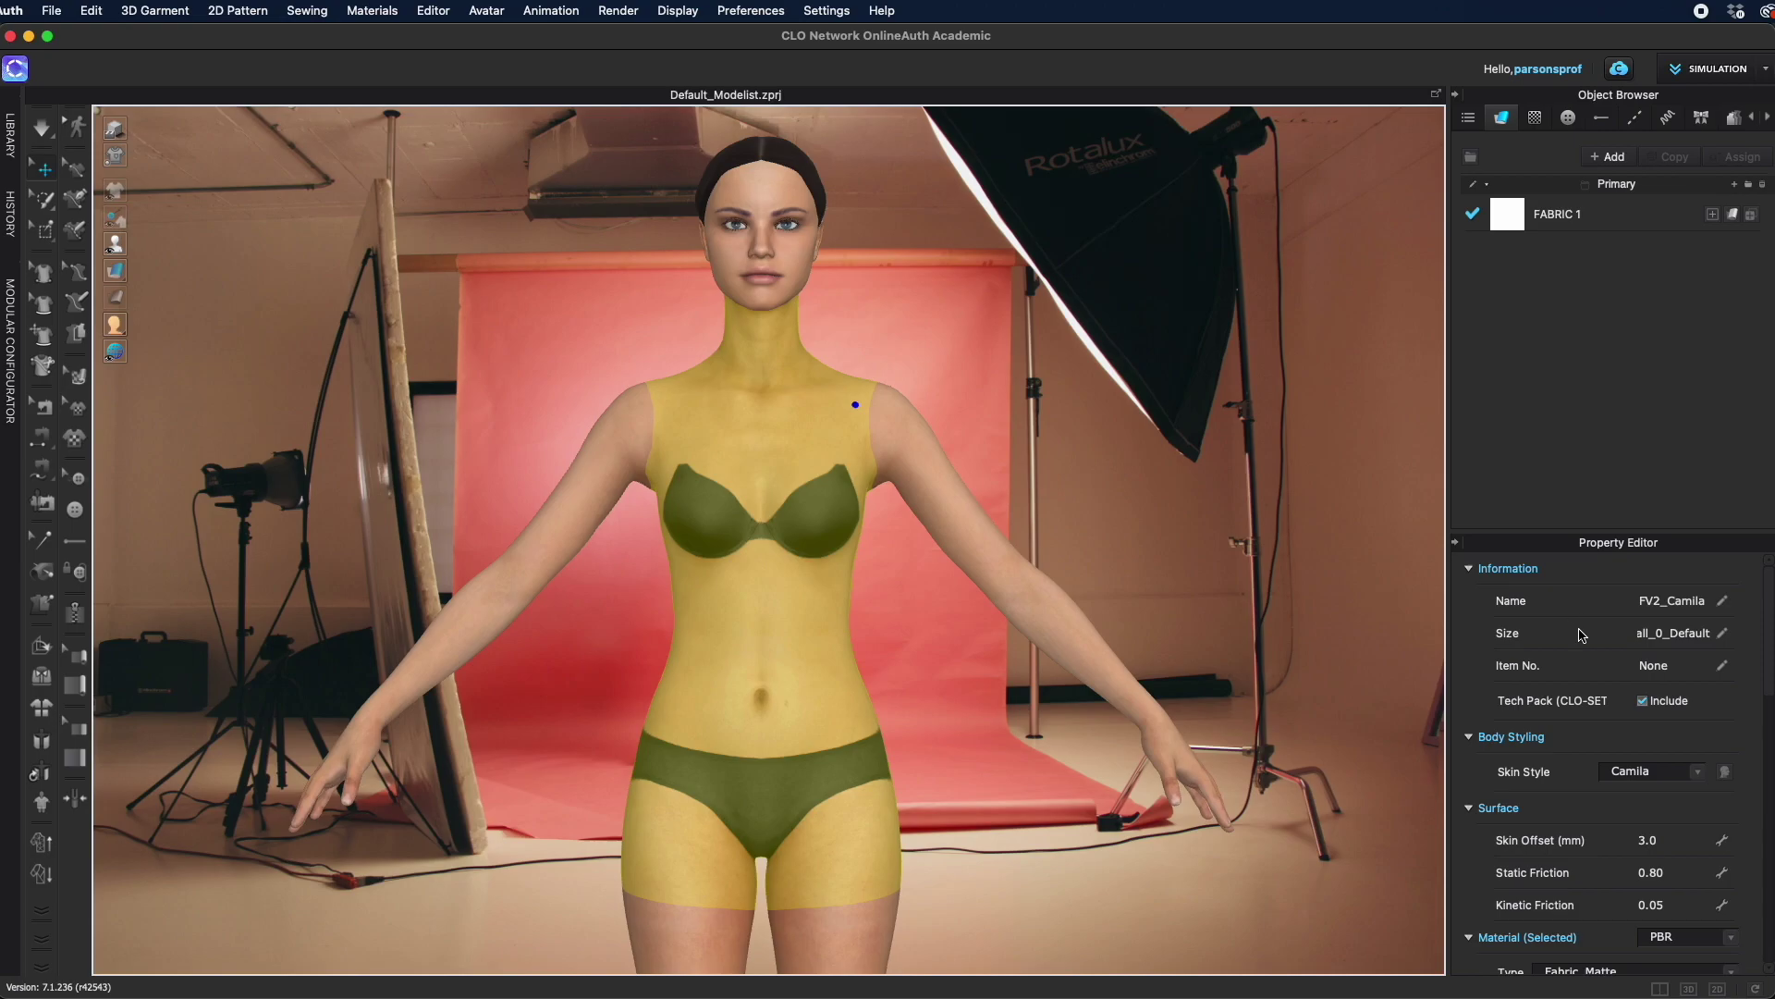
left_click(1469, 737)
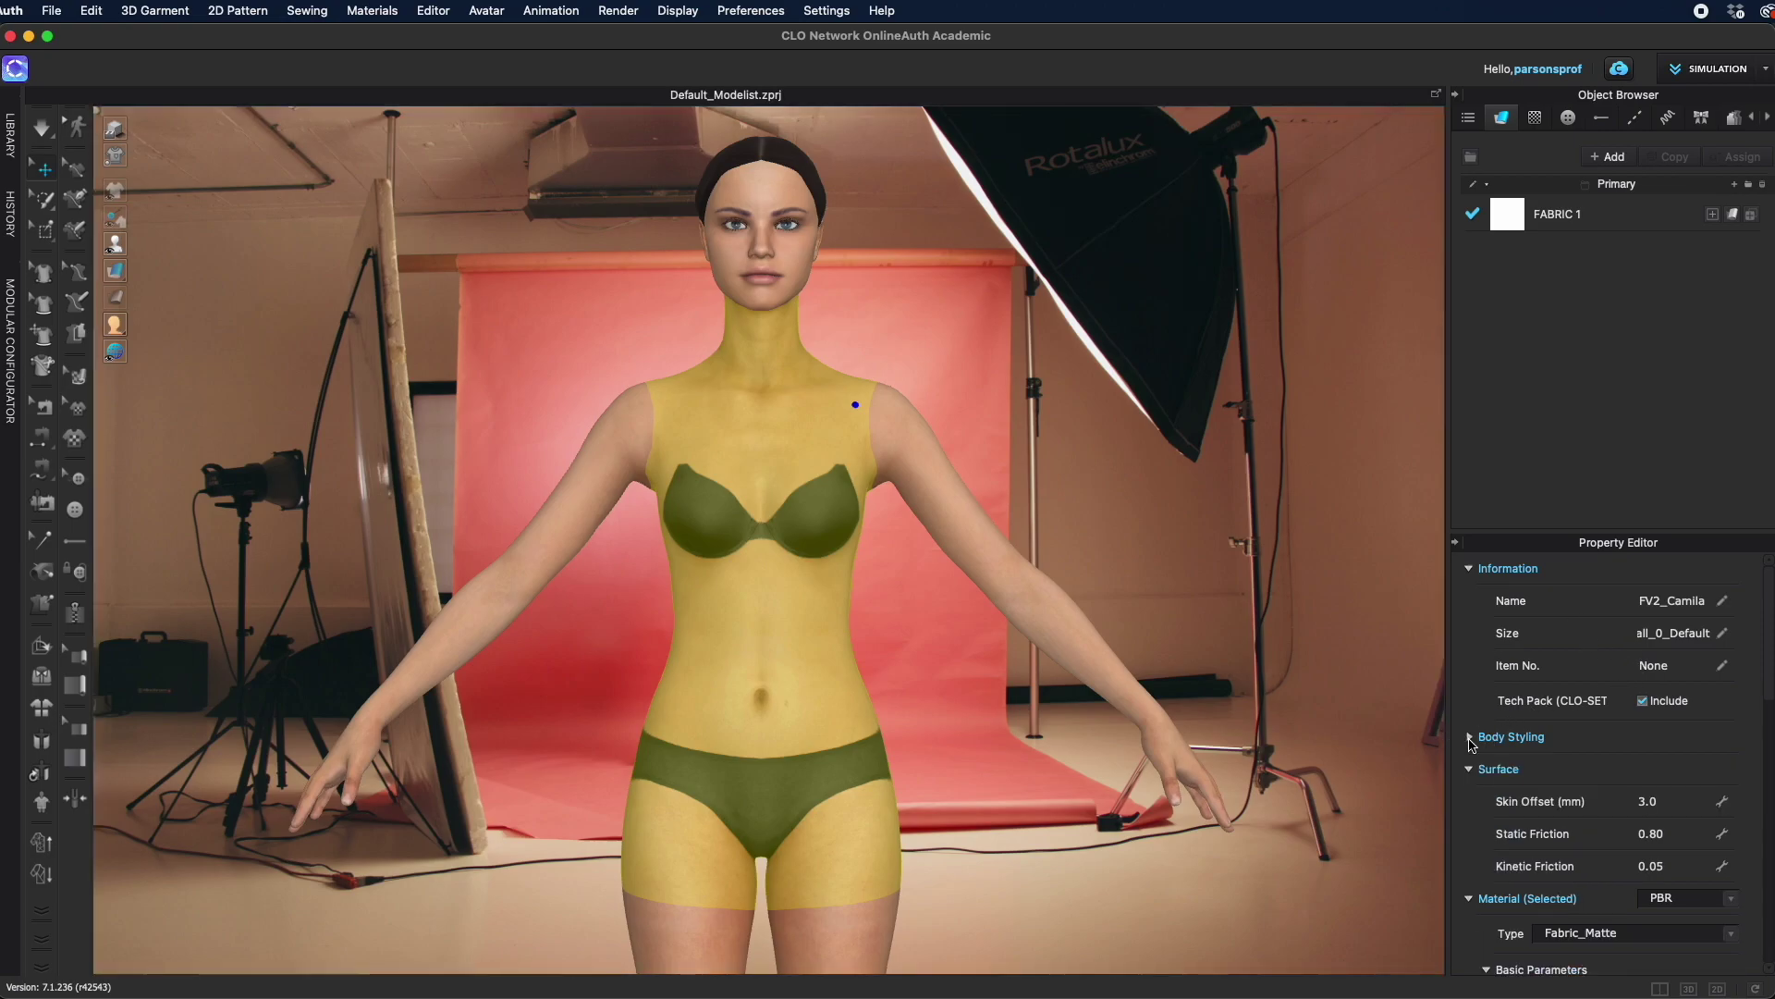
left_click(1468, 737)
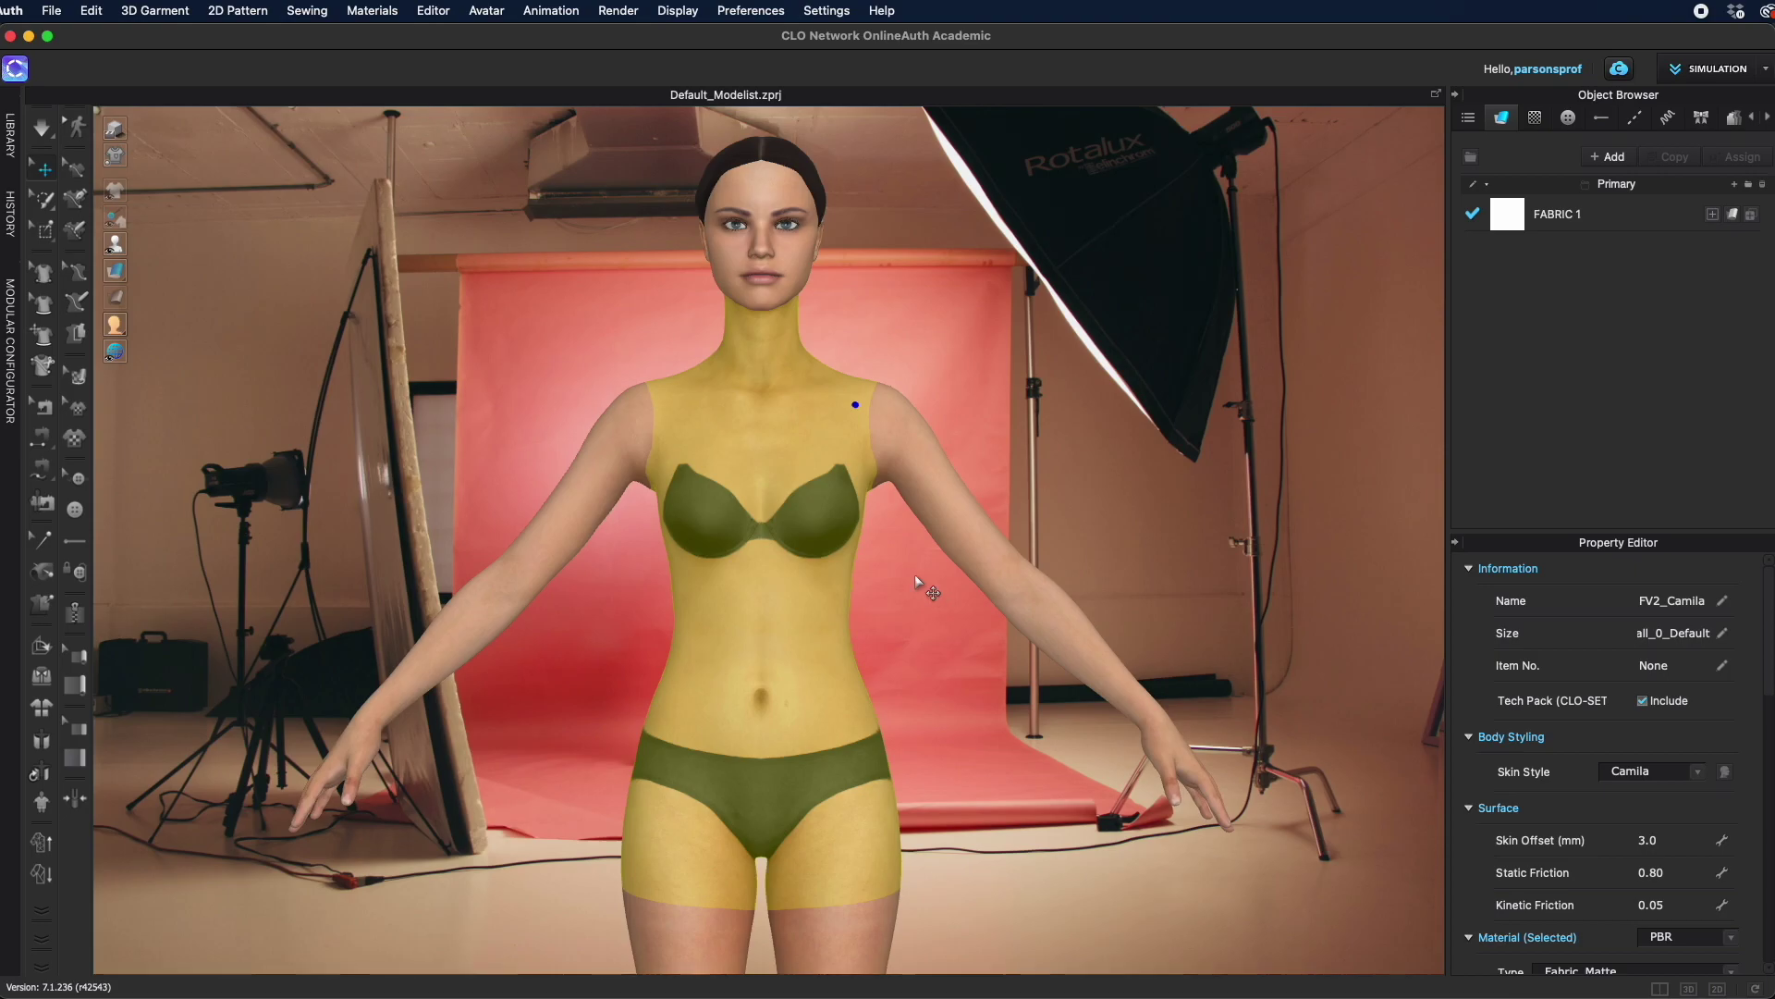
Try the Grace skin style, then set the skin style back to Camila
left_click(1700, 773)
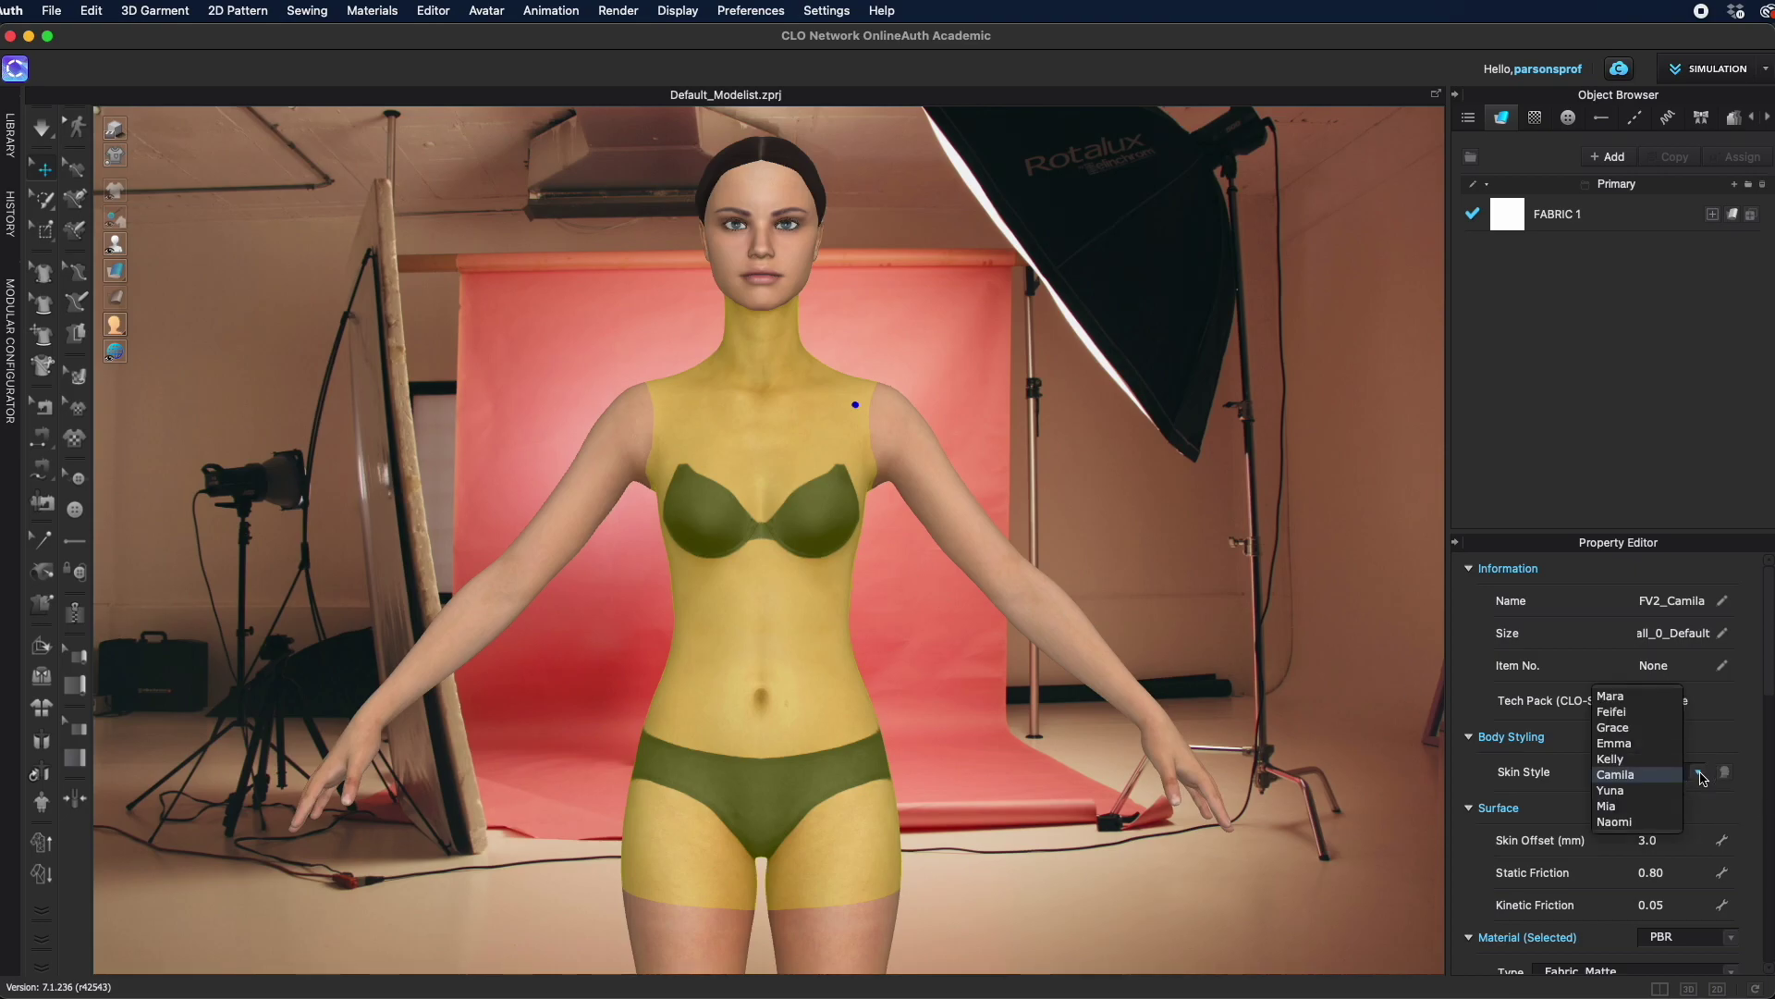
left_click(1614, 728)
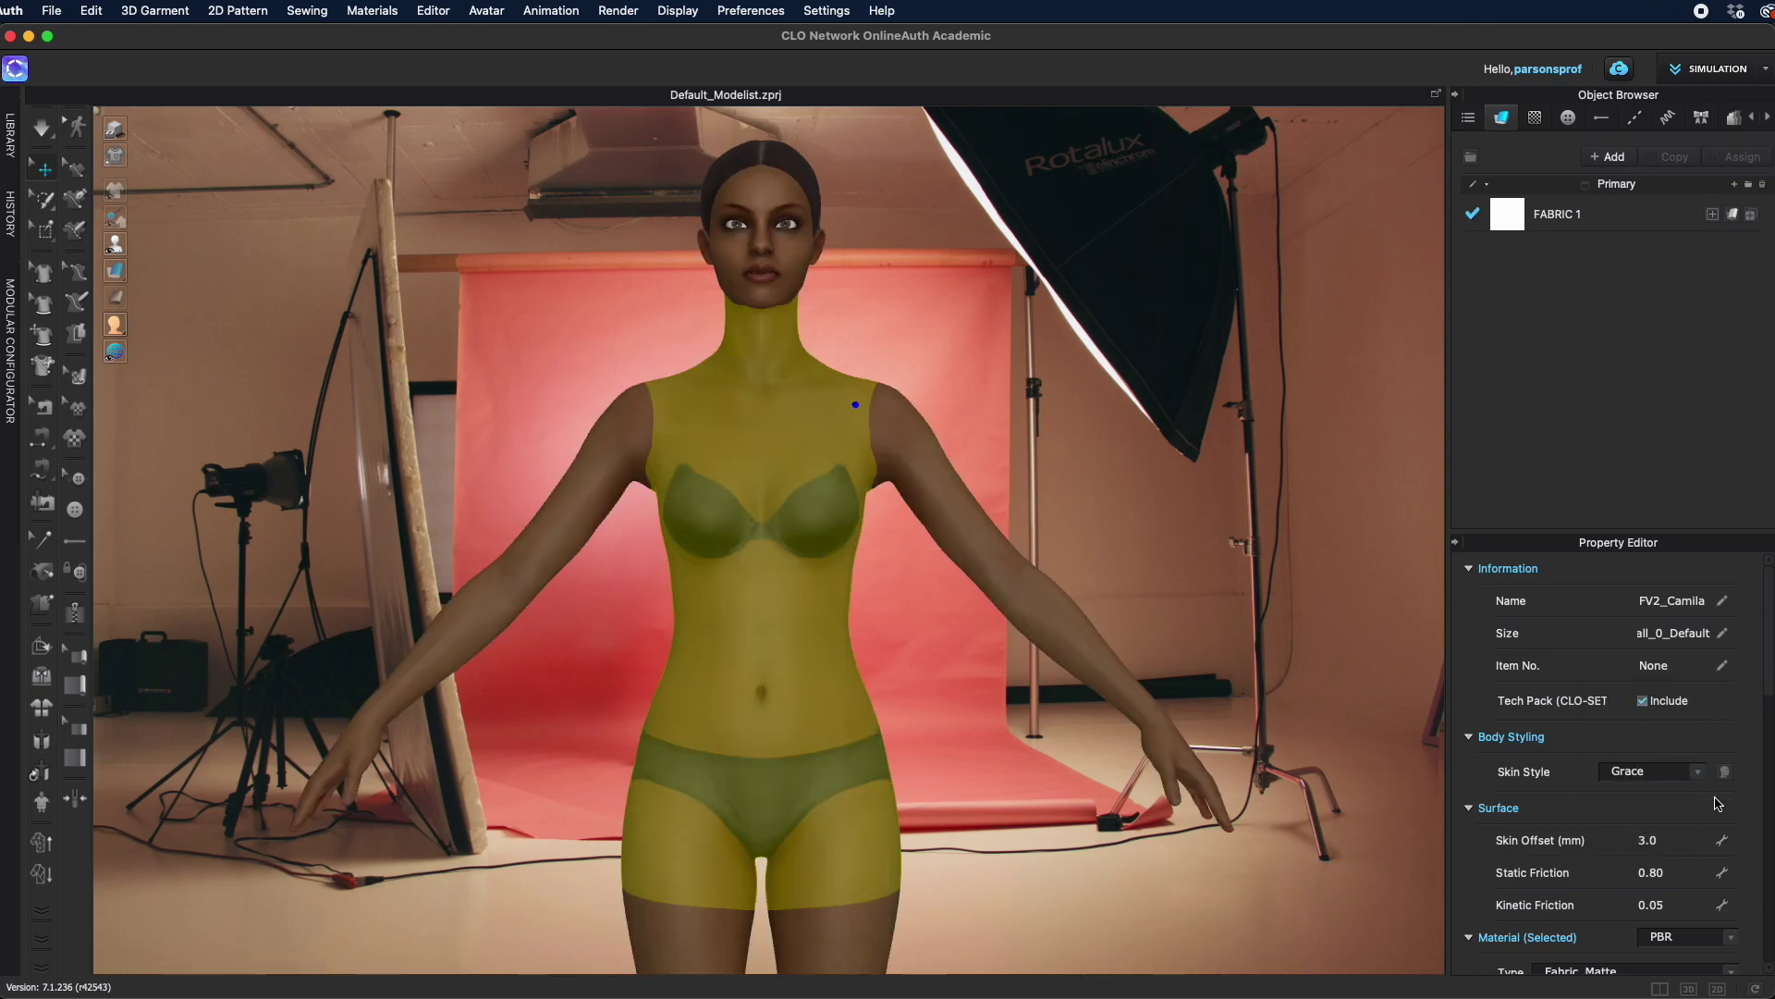
left_click(1699, 773)
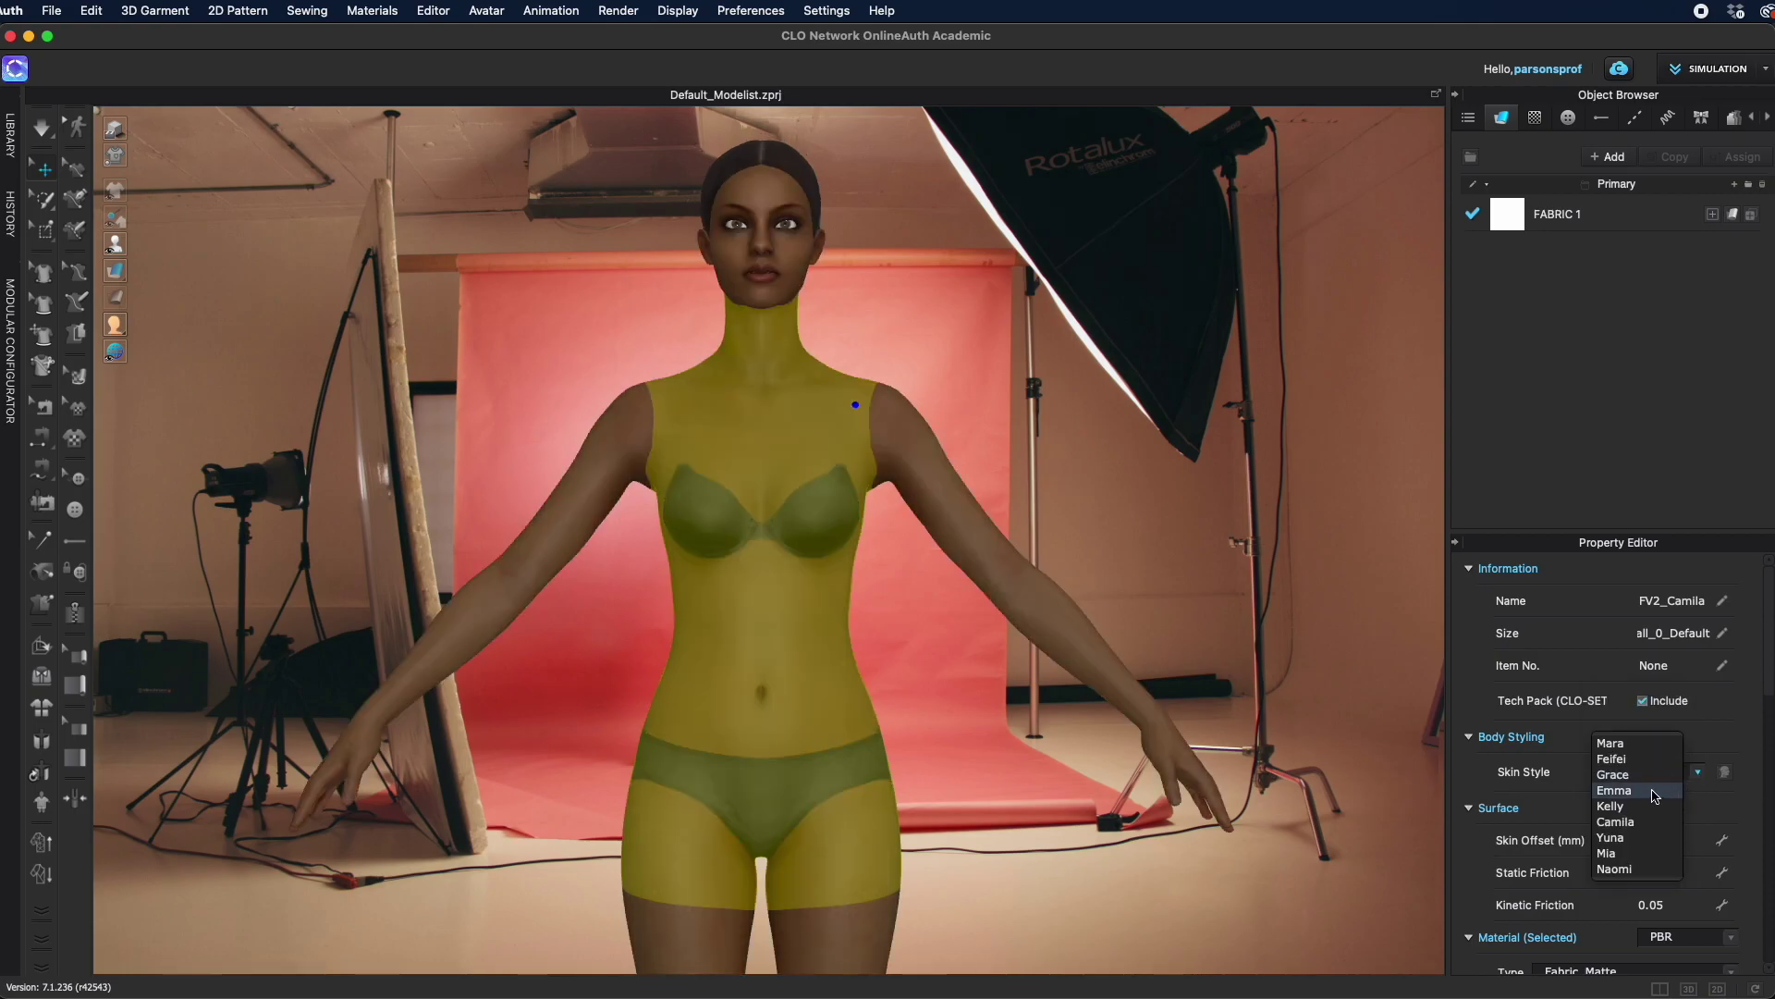
left_click(1645, 777)
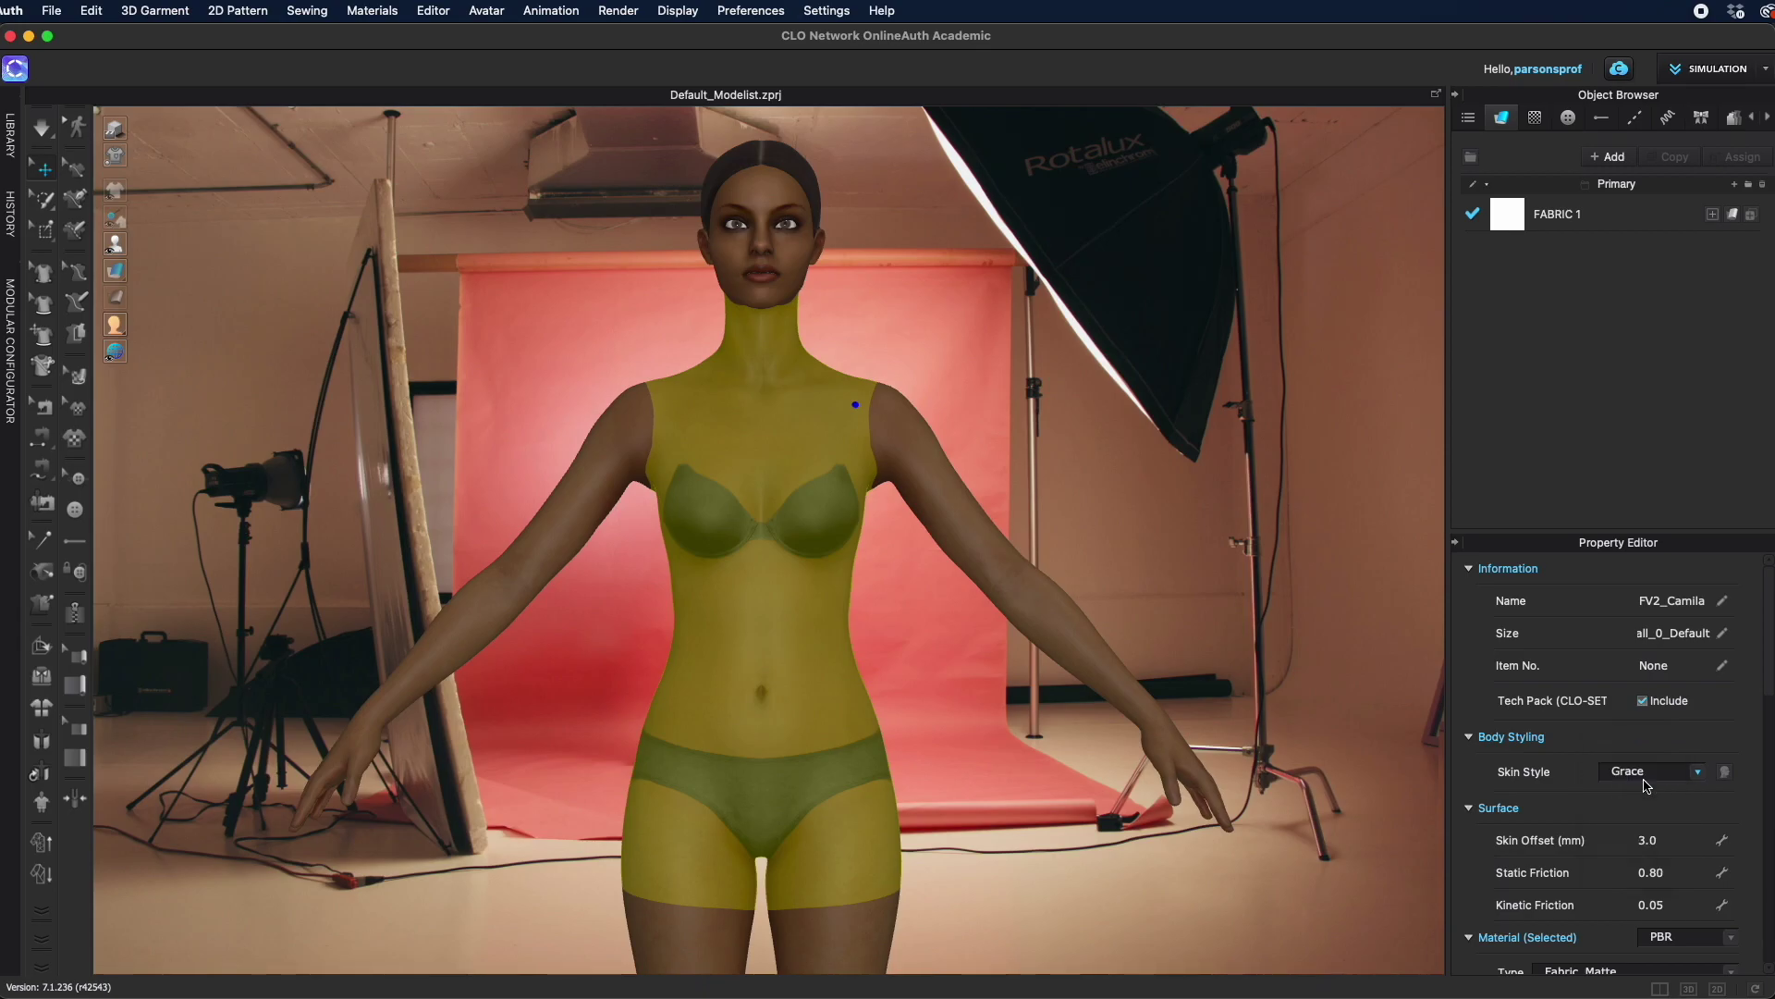
left_click(1698, 773)
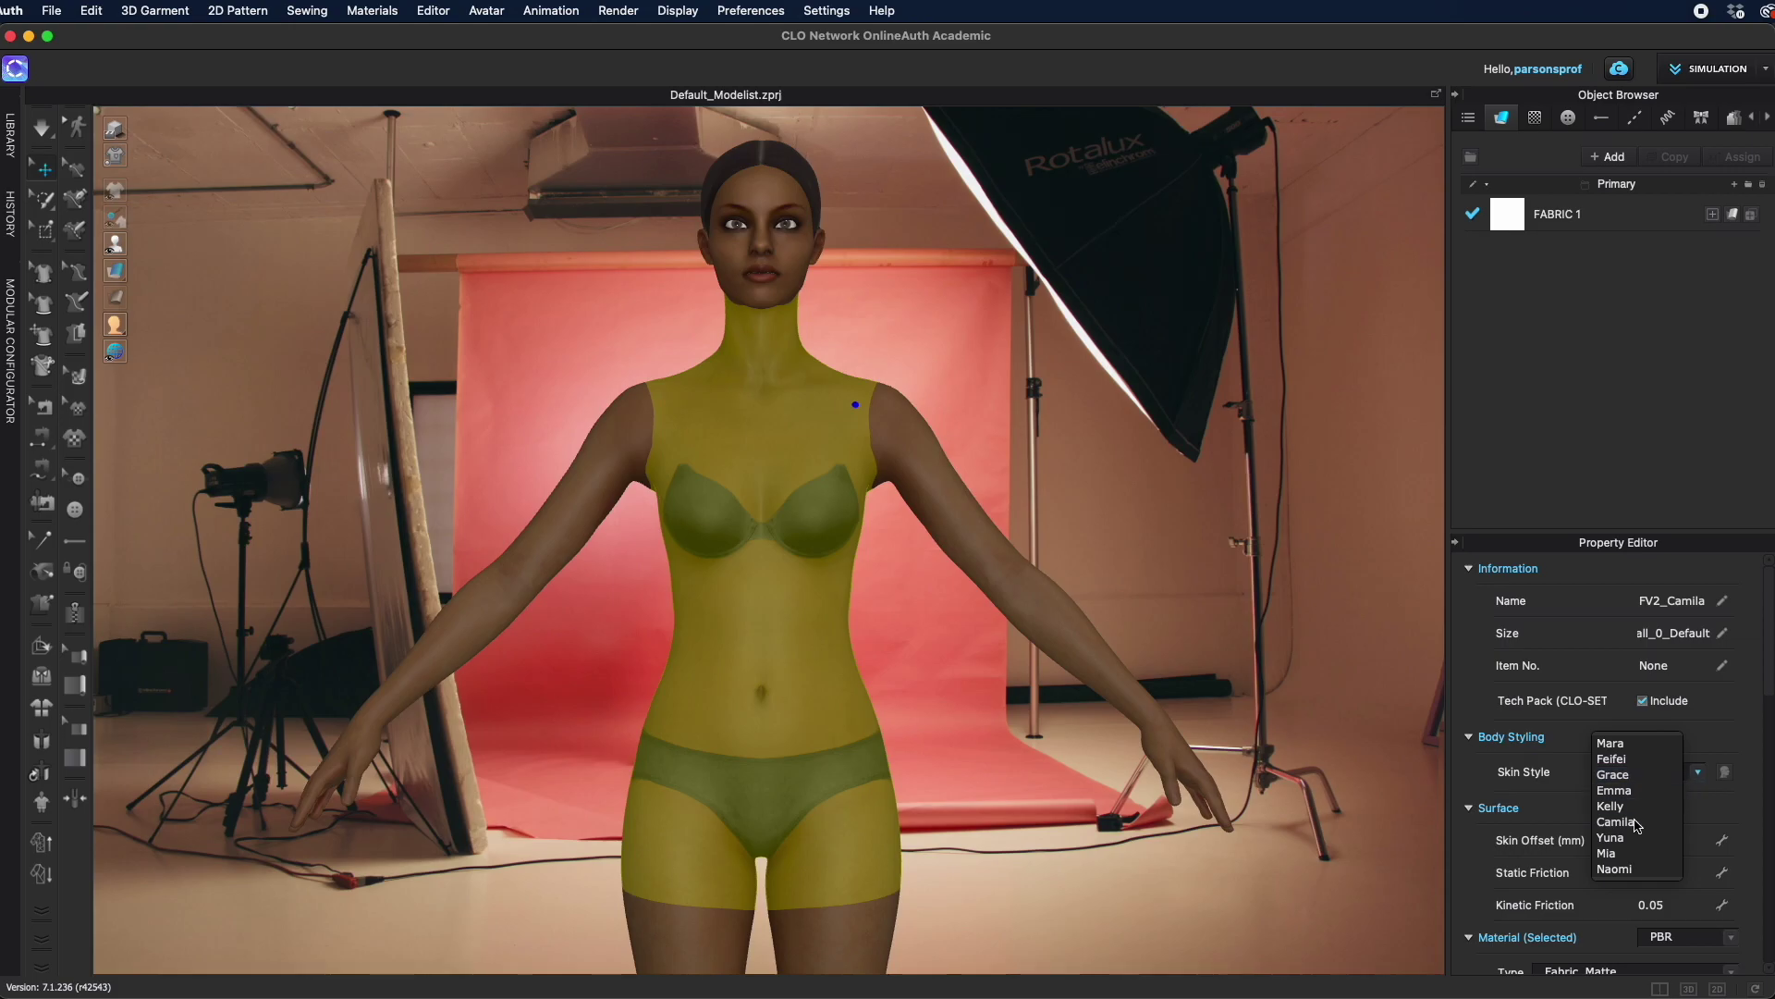
left_click(1617, 823)
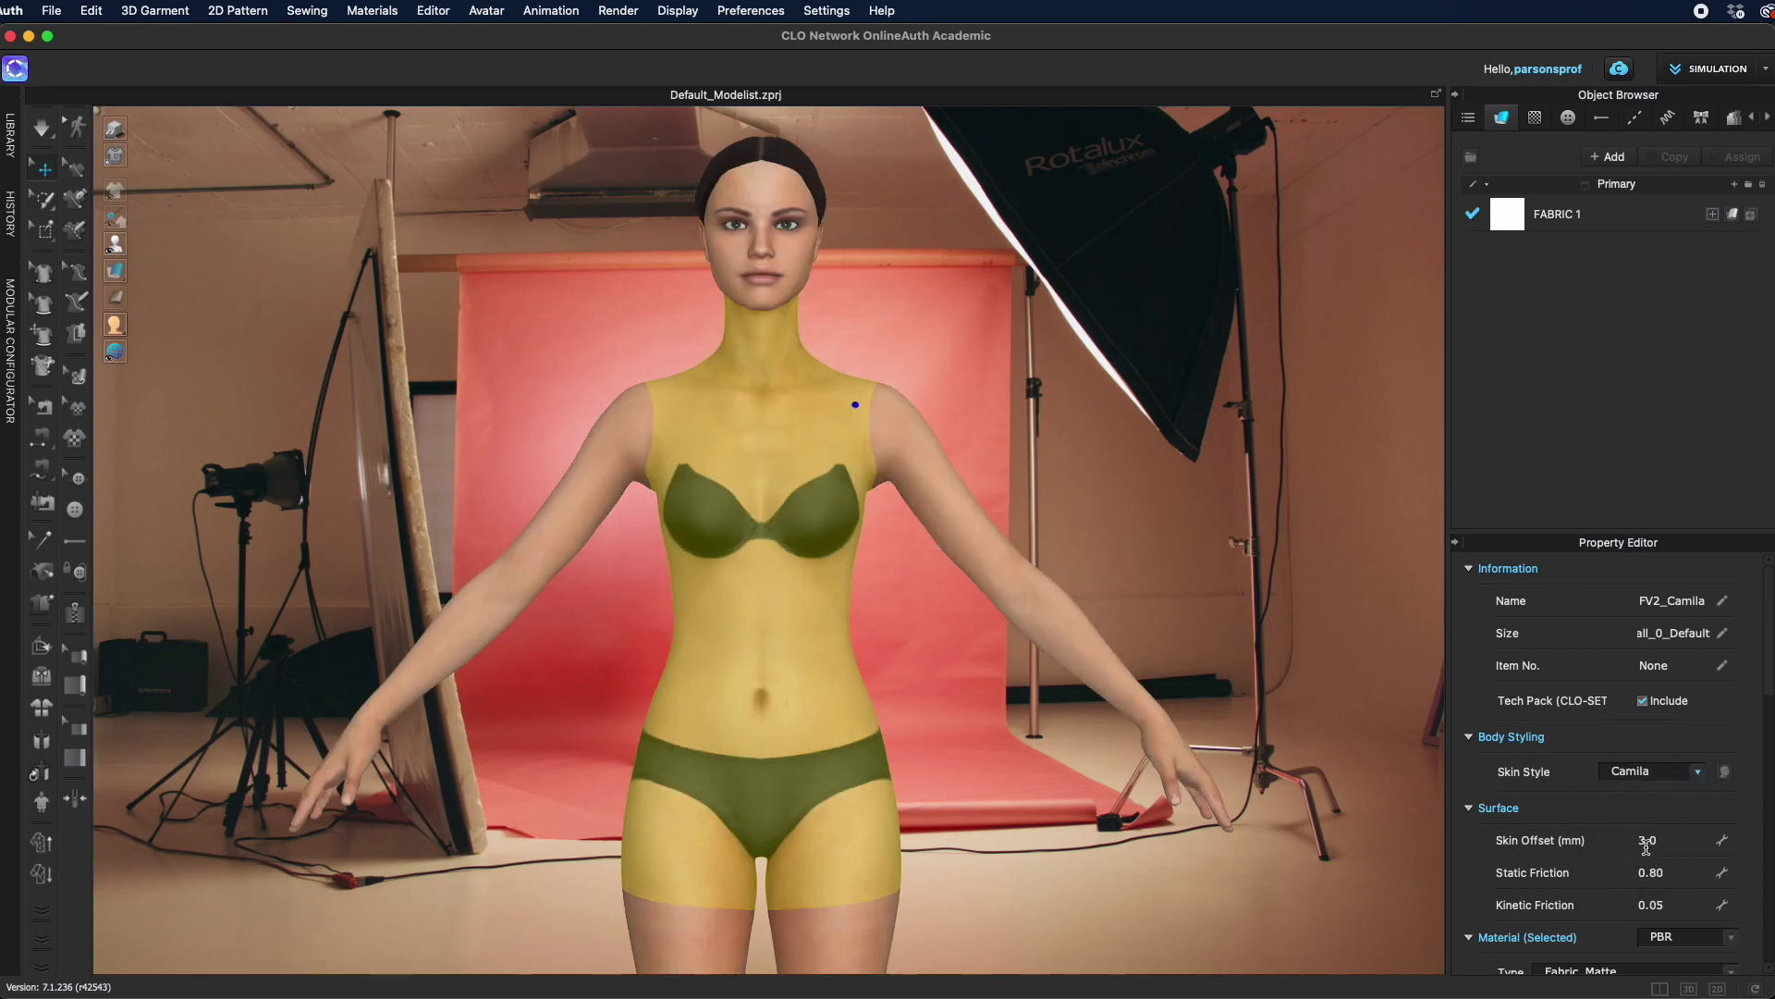
In the Style Configurator, try hair colours, then choose pale pink skin and dark brown eyebrows
left_click(1725, 773)
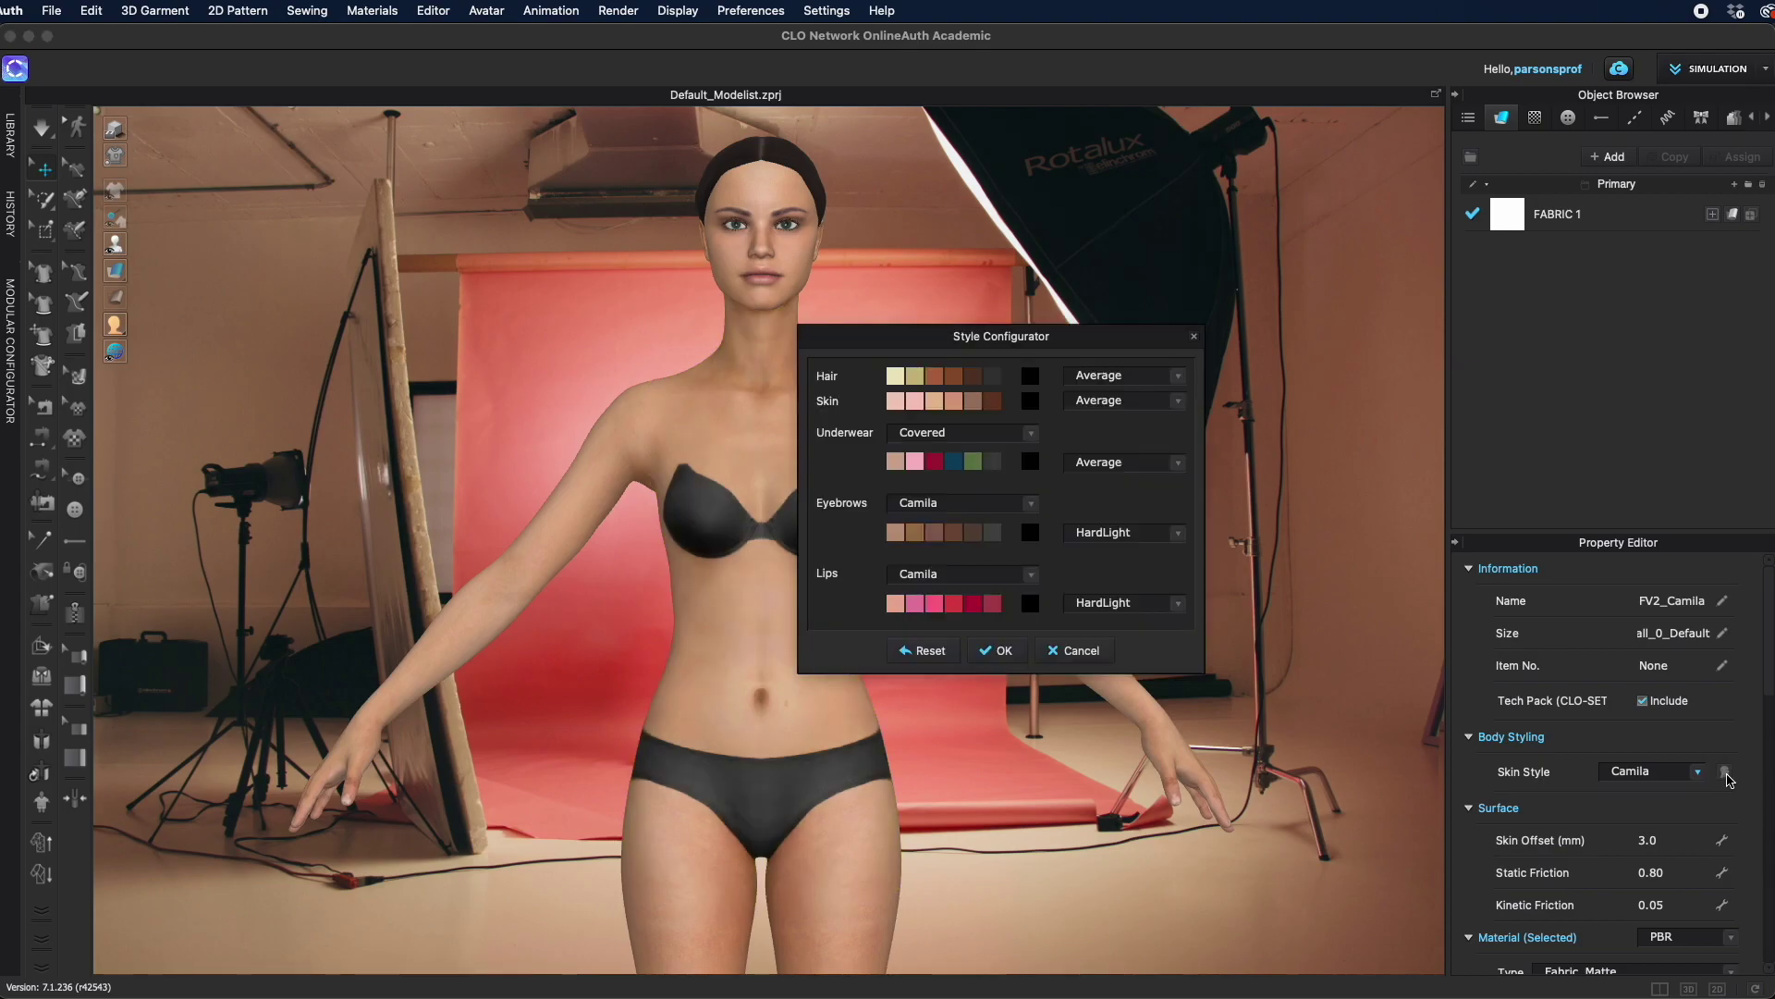
left_click_drag(1122, 339, 1286, 137)
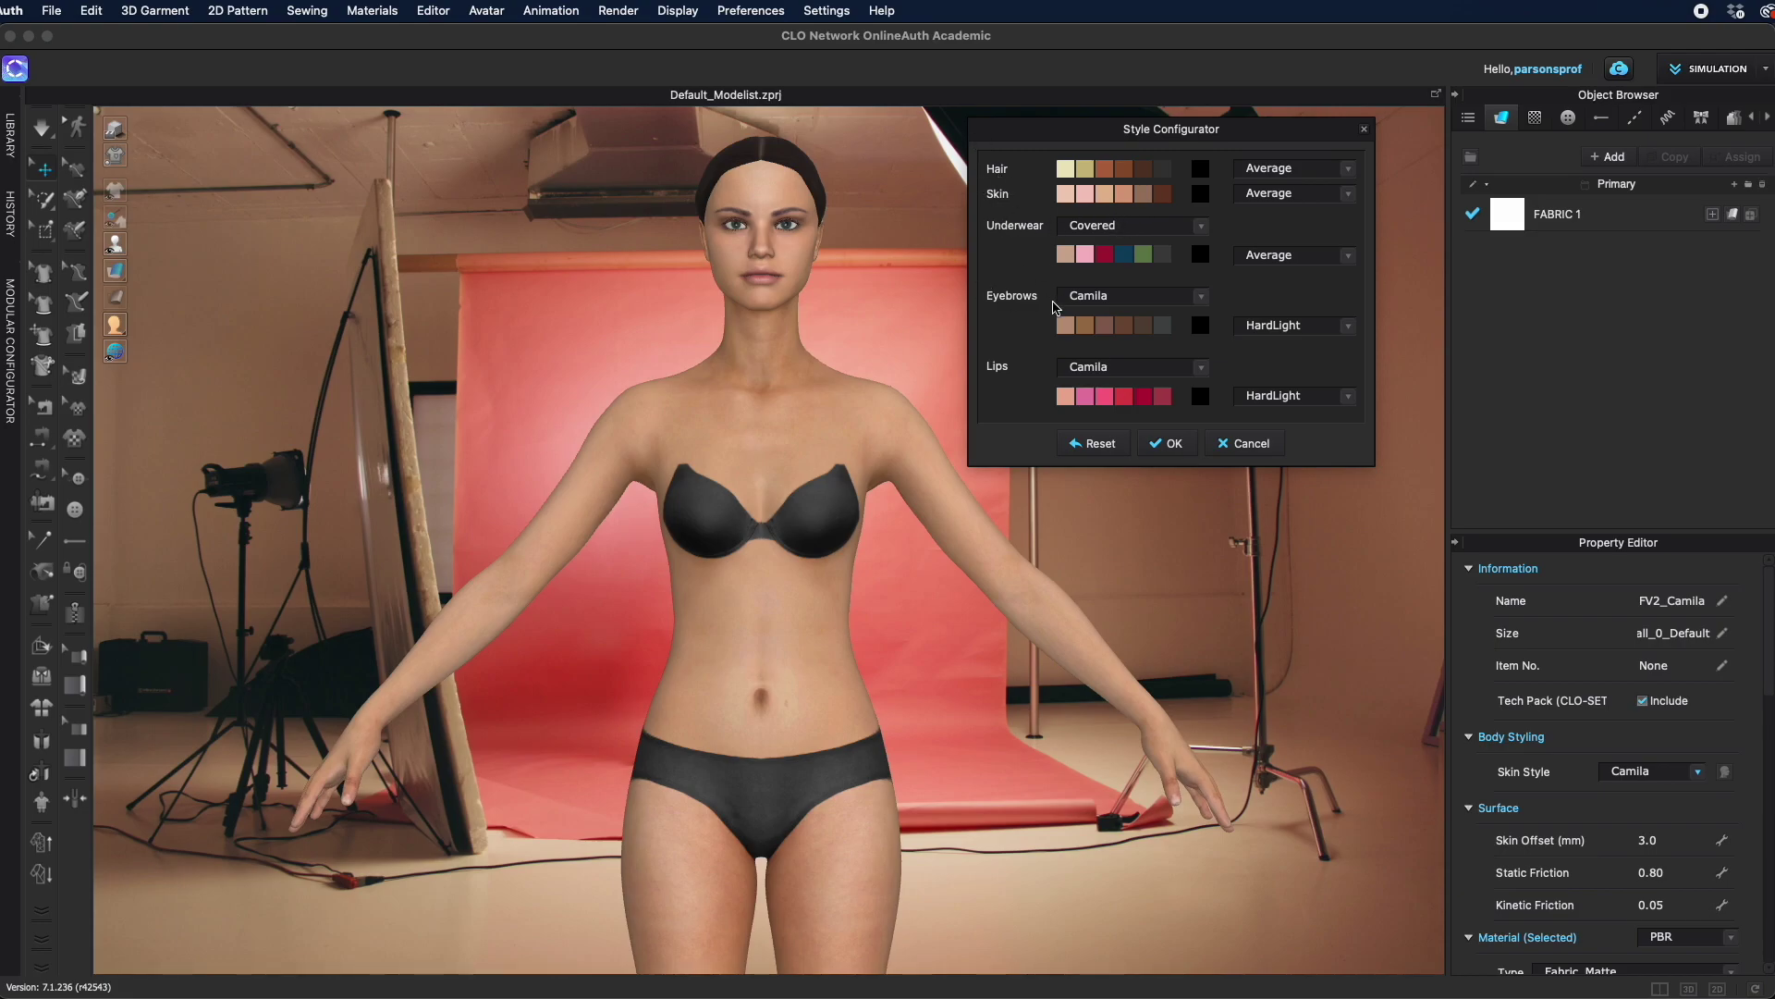
left_click(1064, 169)
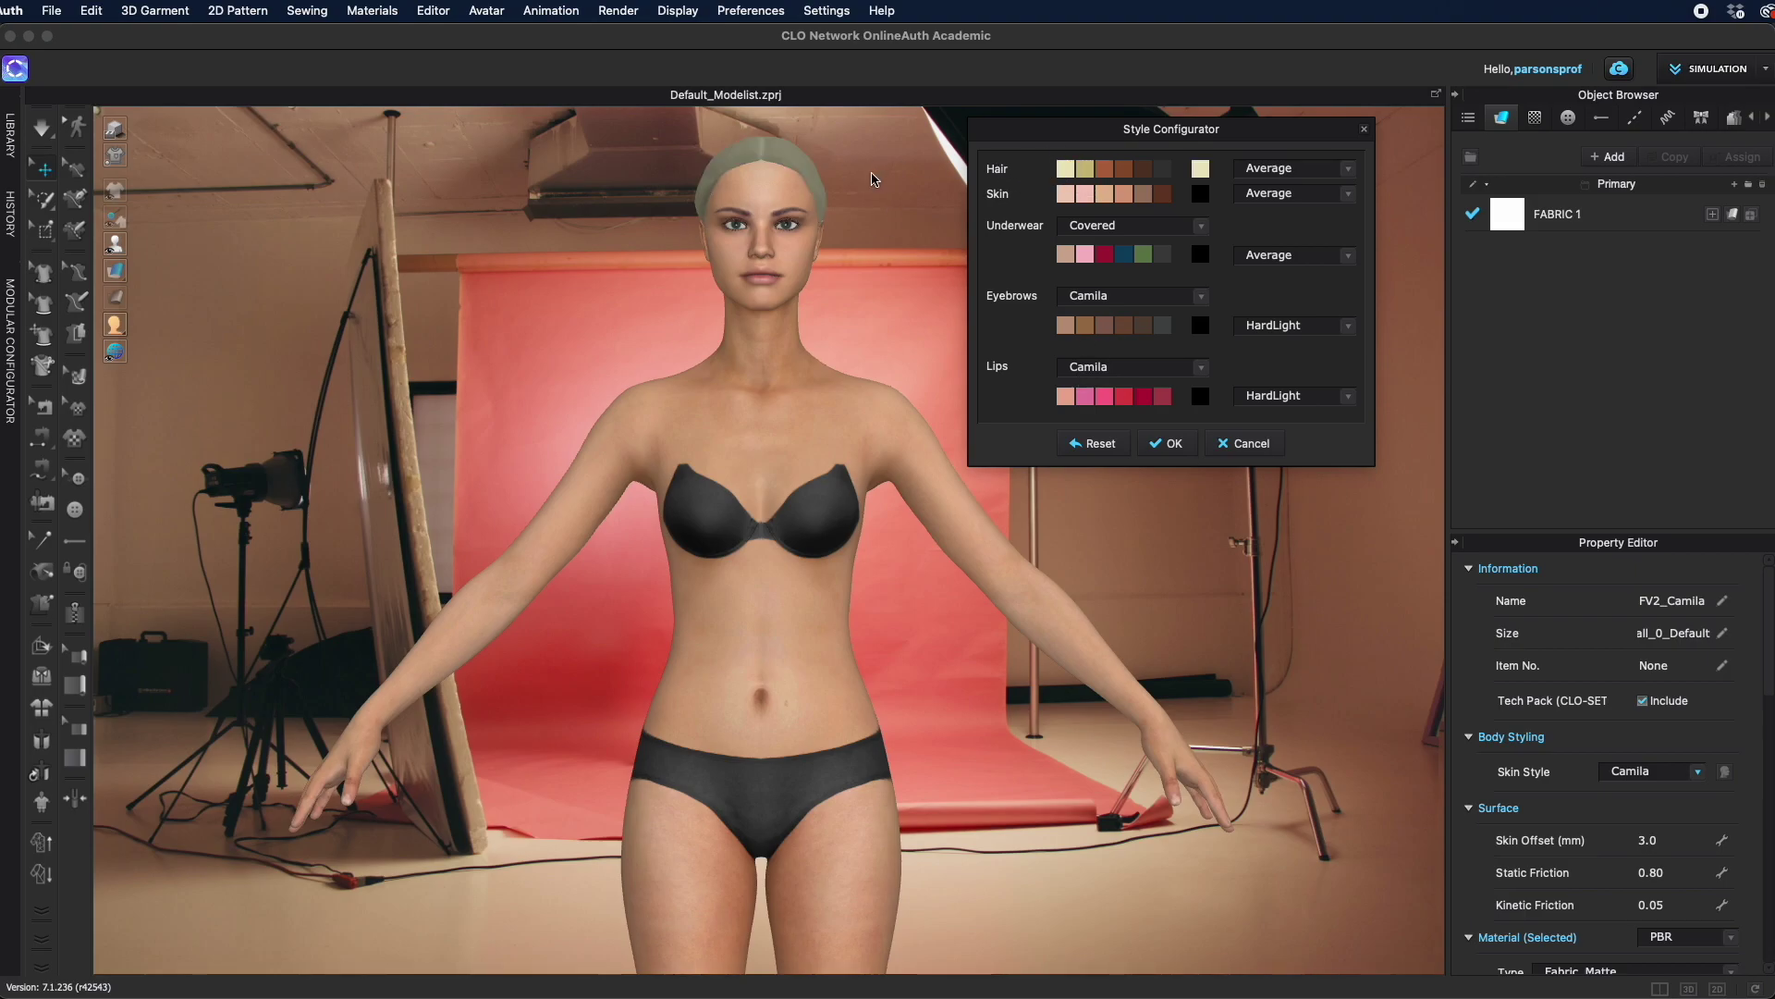
left_click(1105, 170)
left_click(1162, 170)
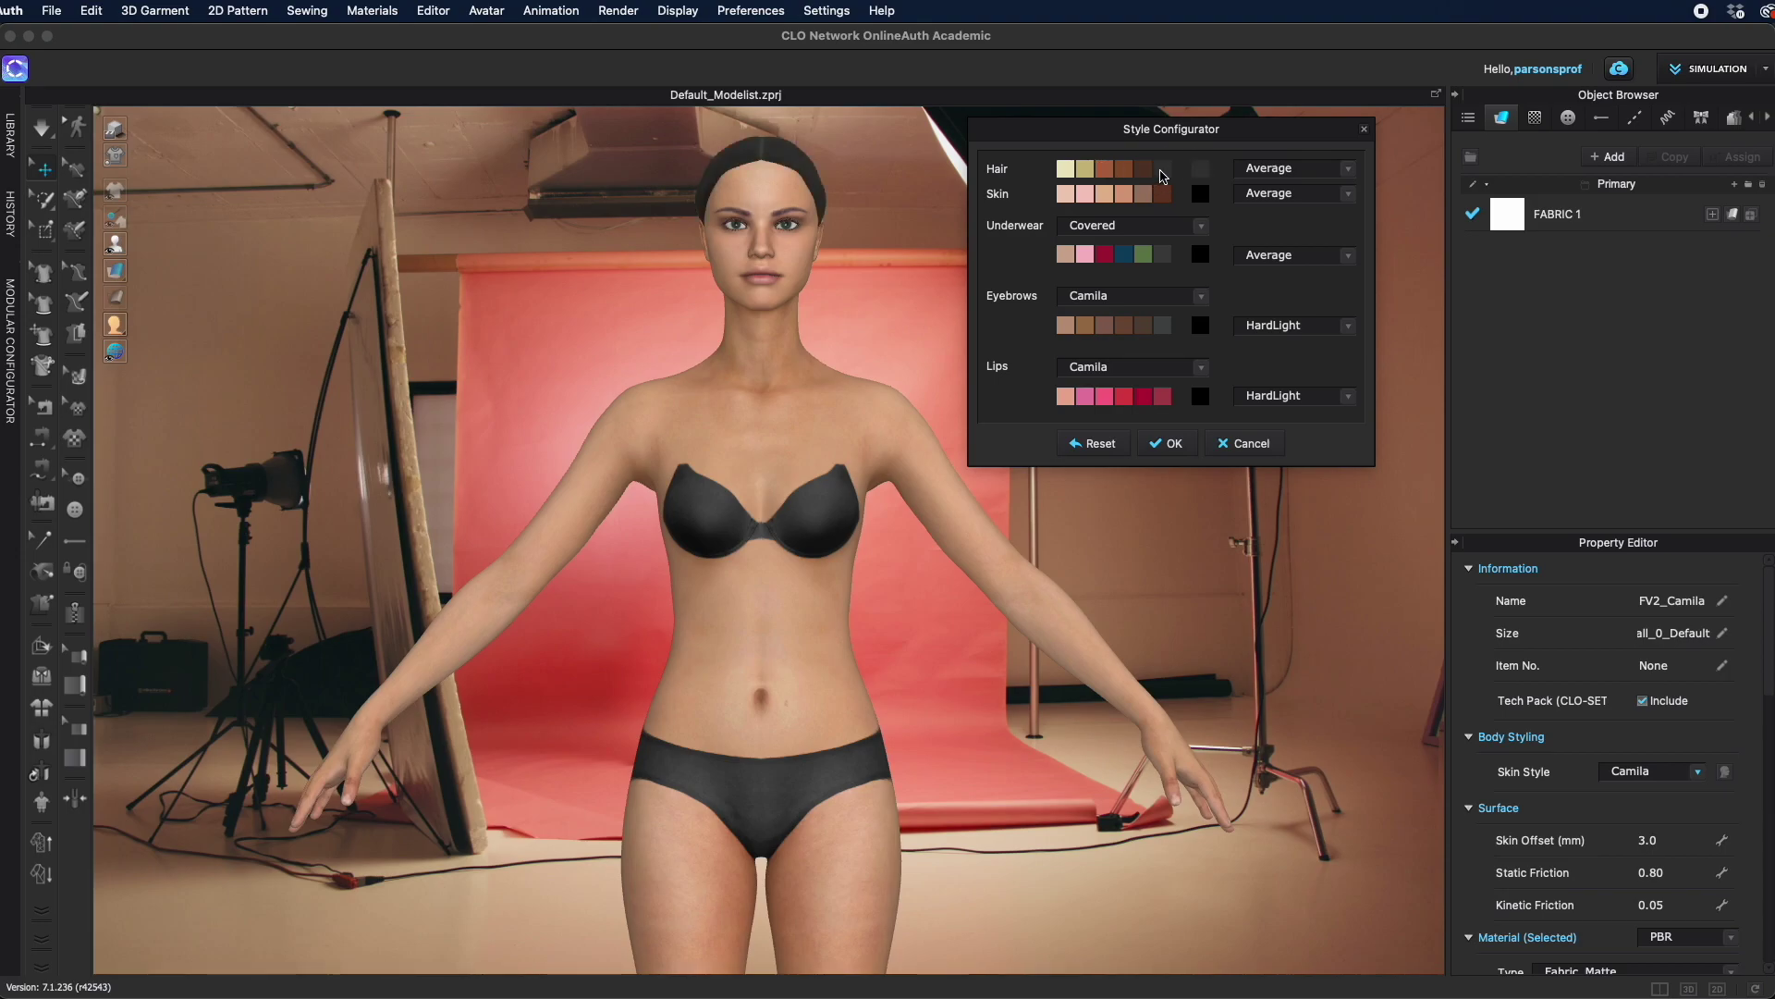
left_click(1067, 200)
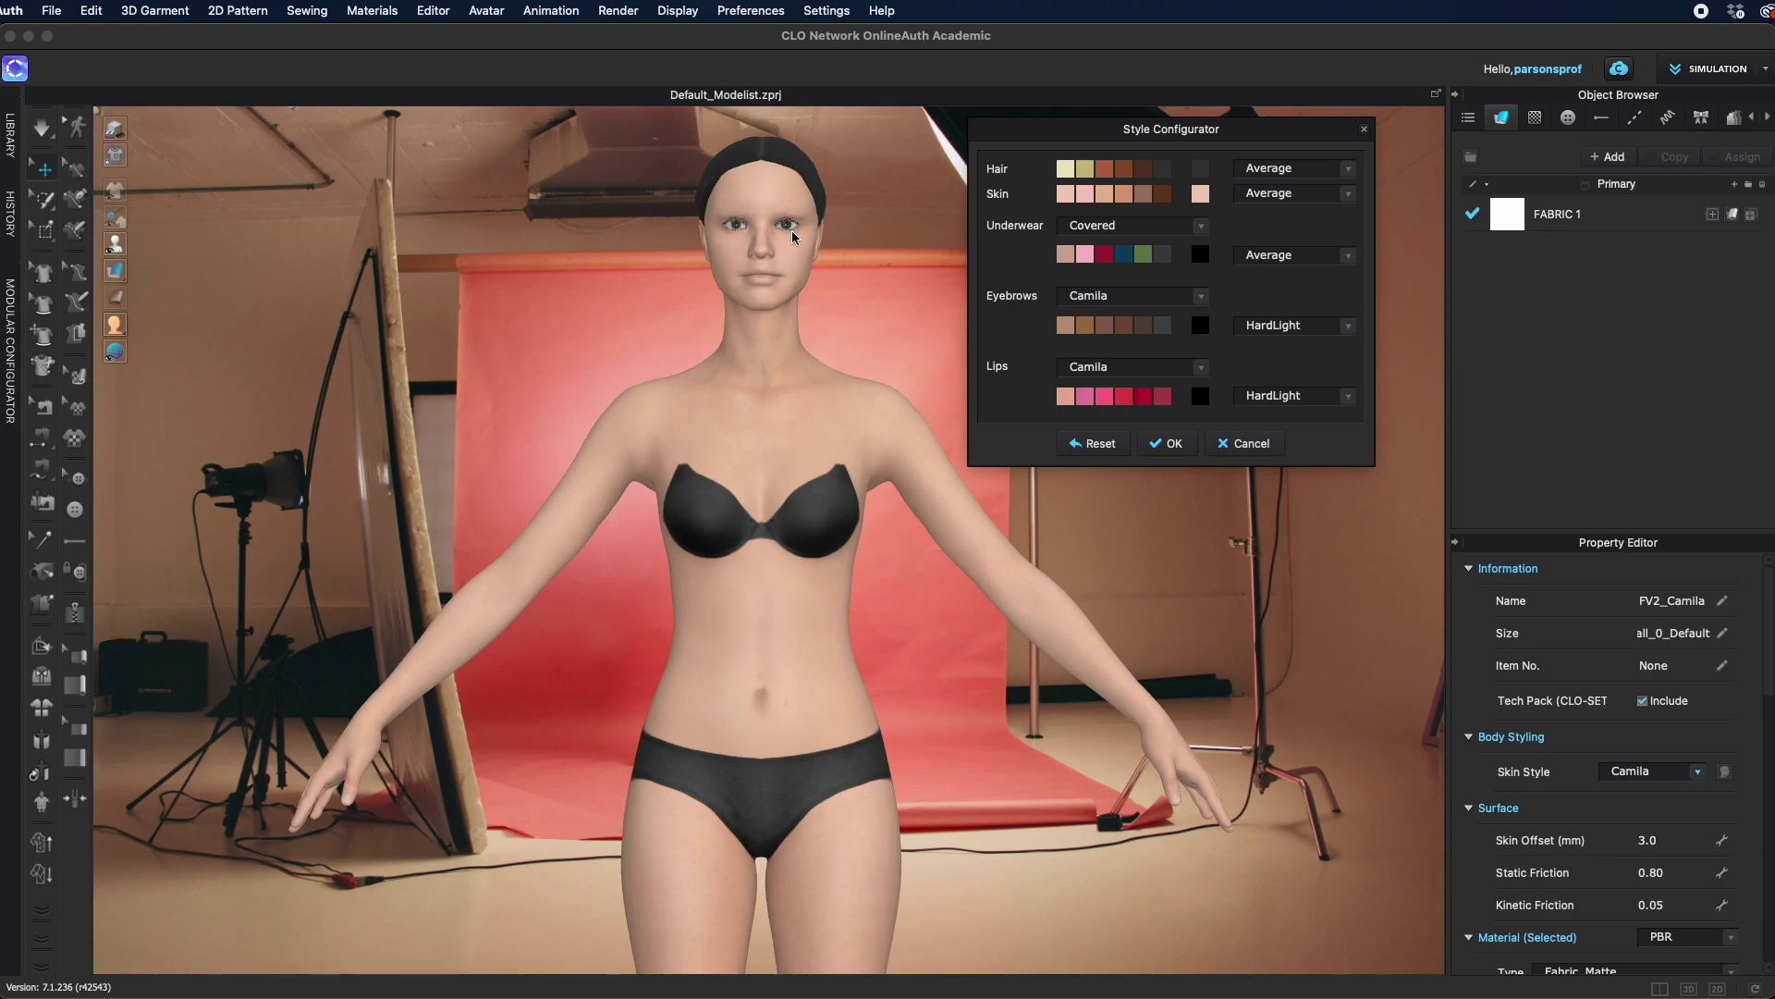
left_click(1124, 326)
Try underwear swatches, set custom orange FF9E67 underwear, then try reddish-brown eyebrows
left_click(1084, 255)
left_click(1066, 254)
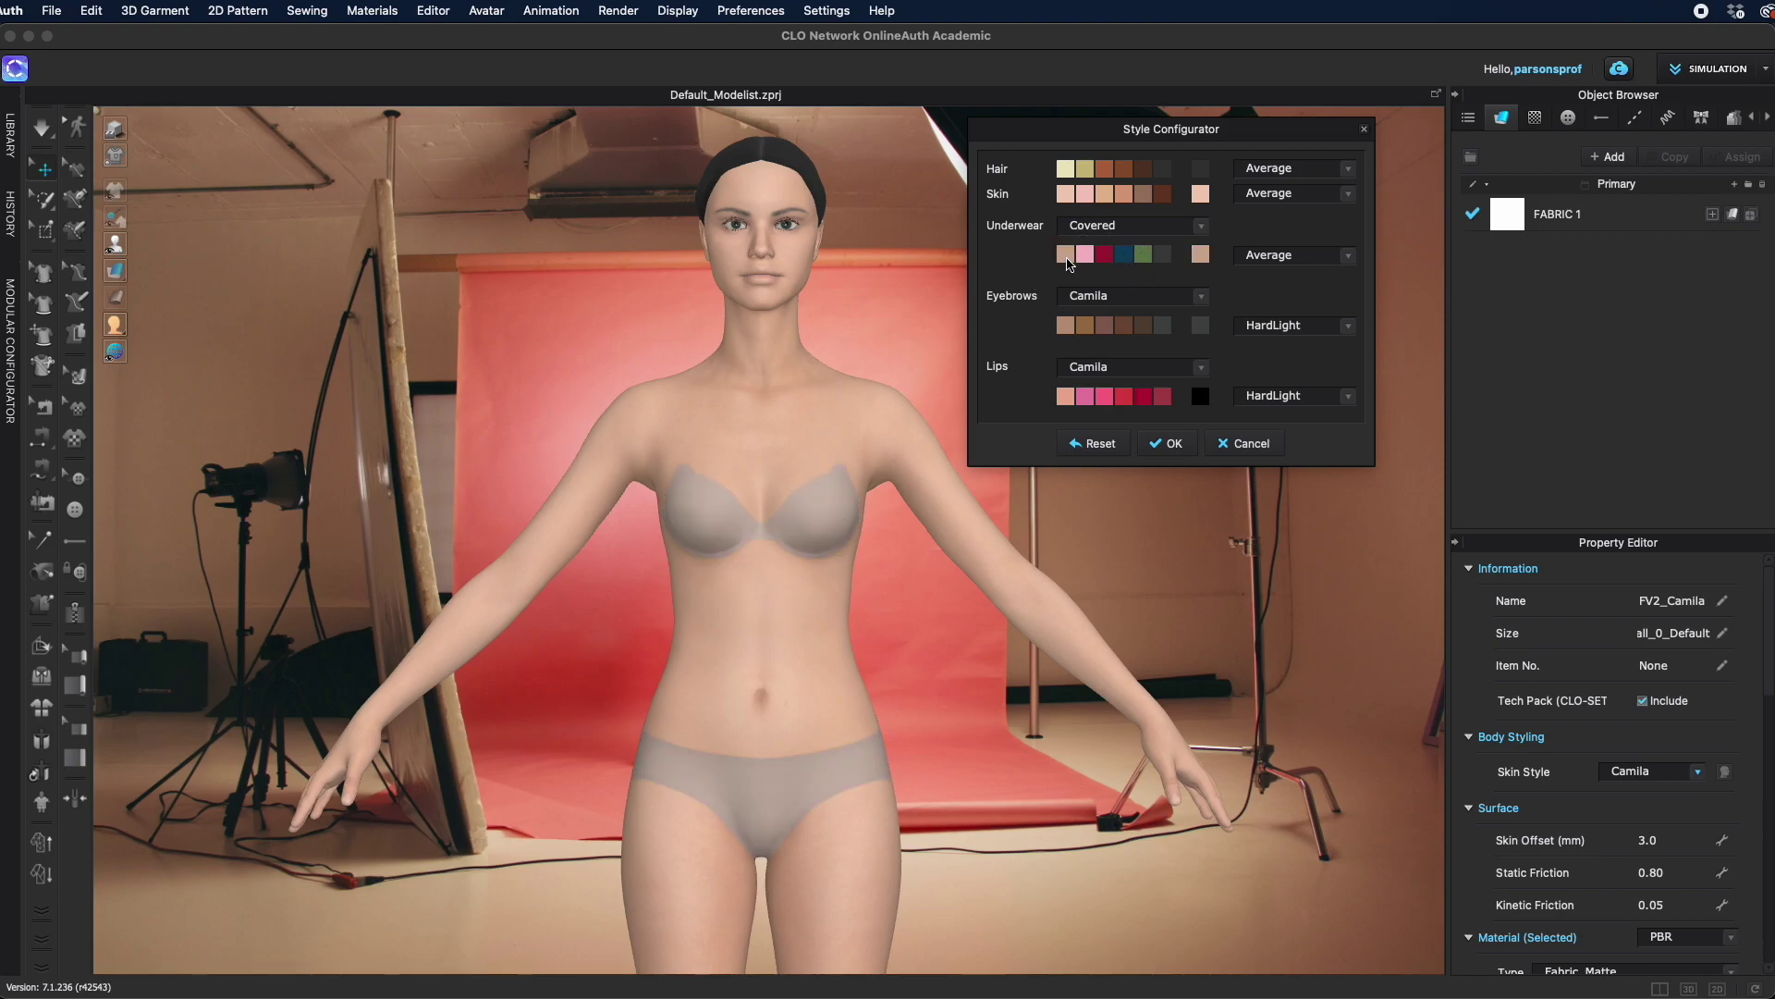
left_click(1145, 256)
left_click(1124, 254)
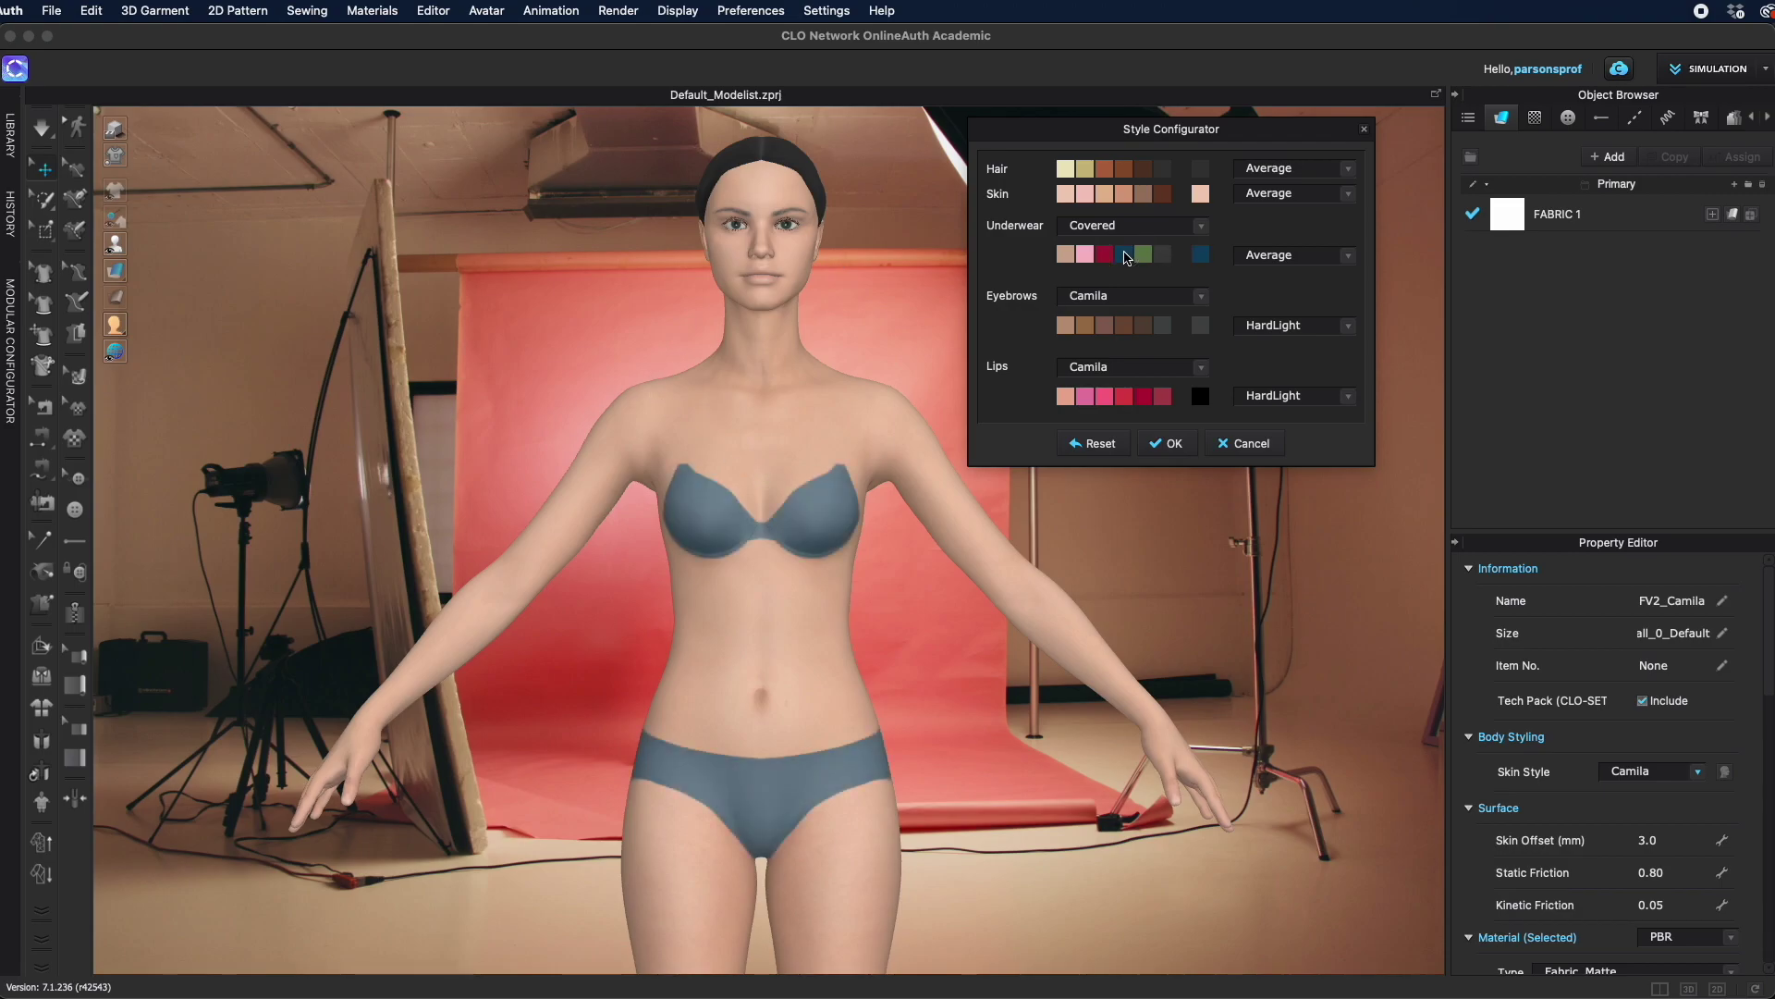
left_click(1200, 259)
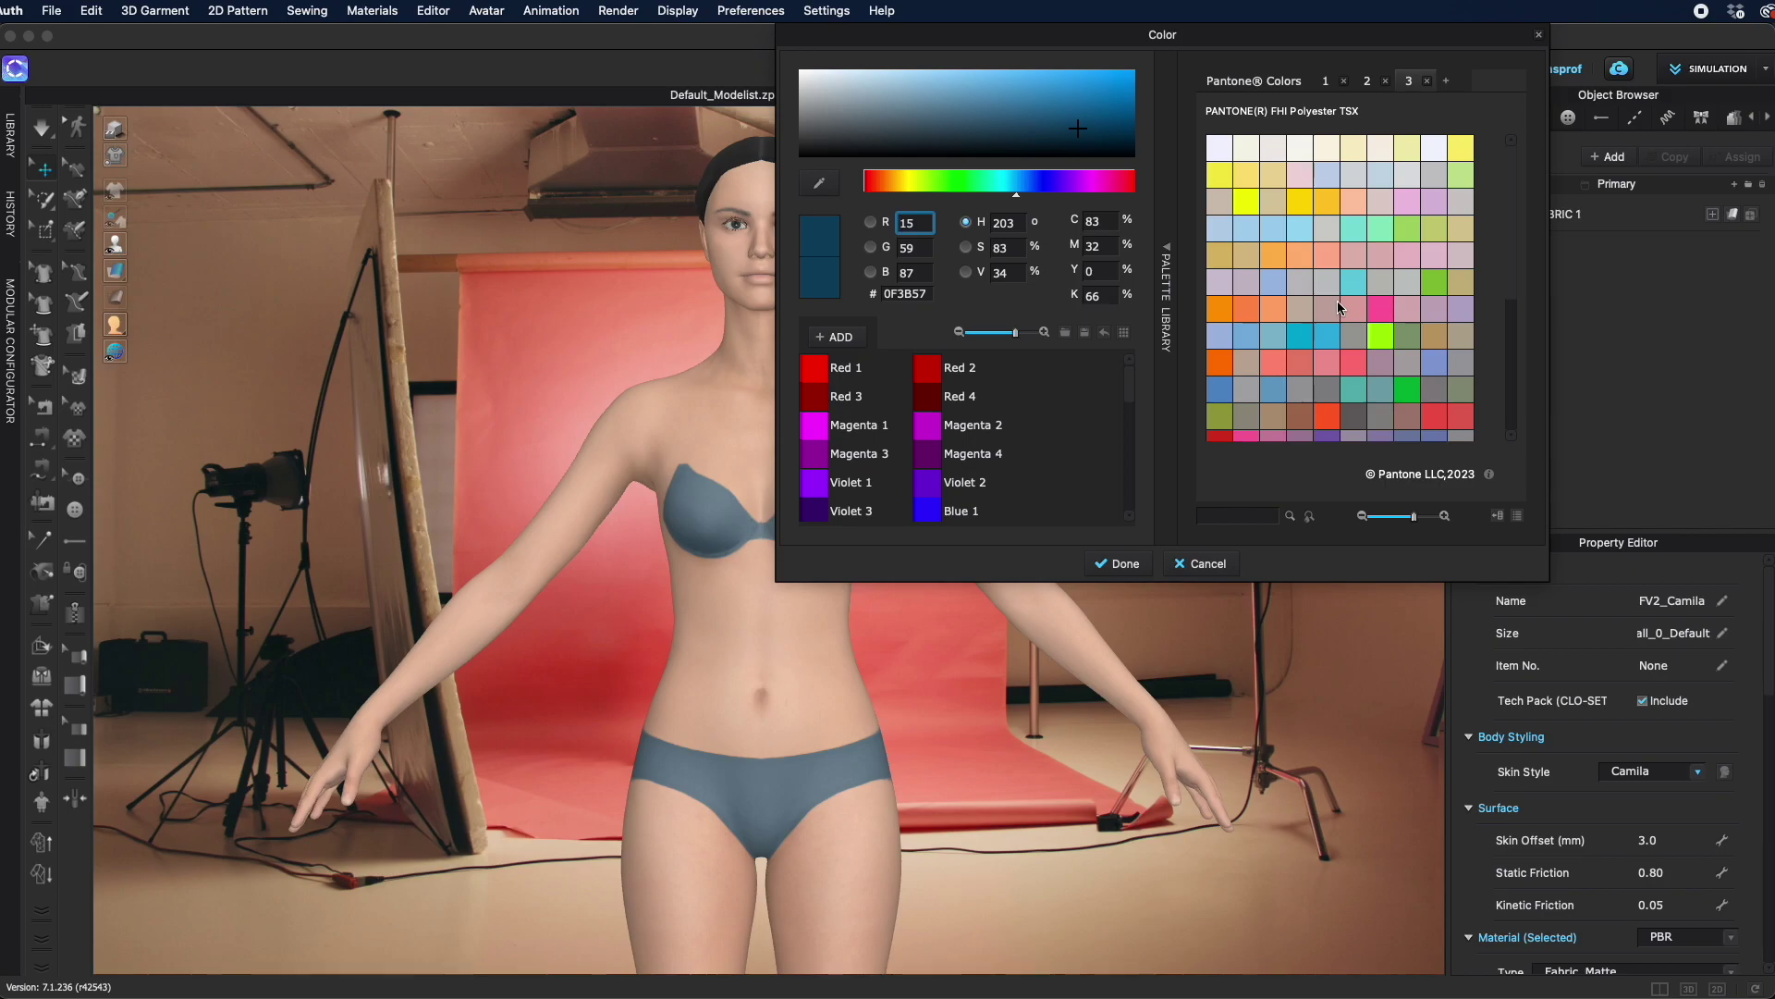
left_click(1272, 309)
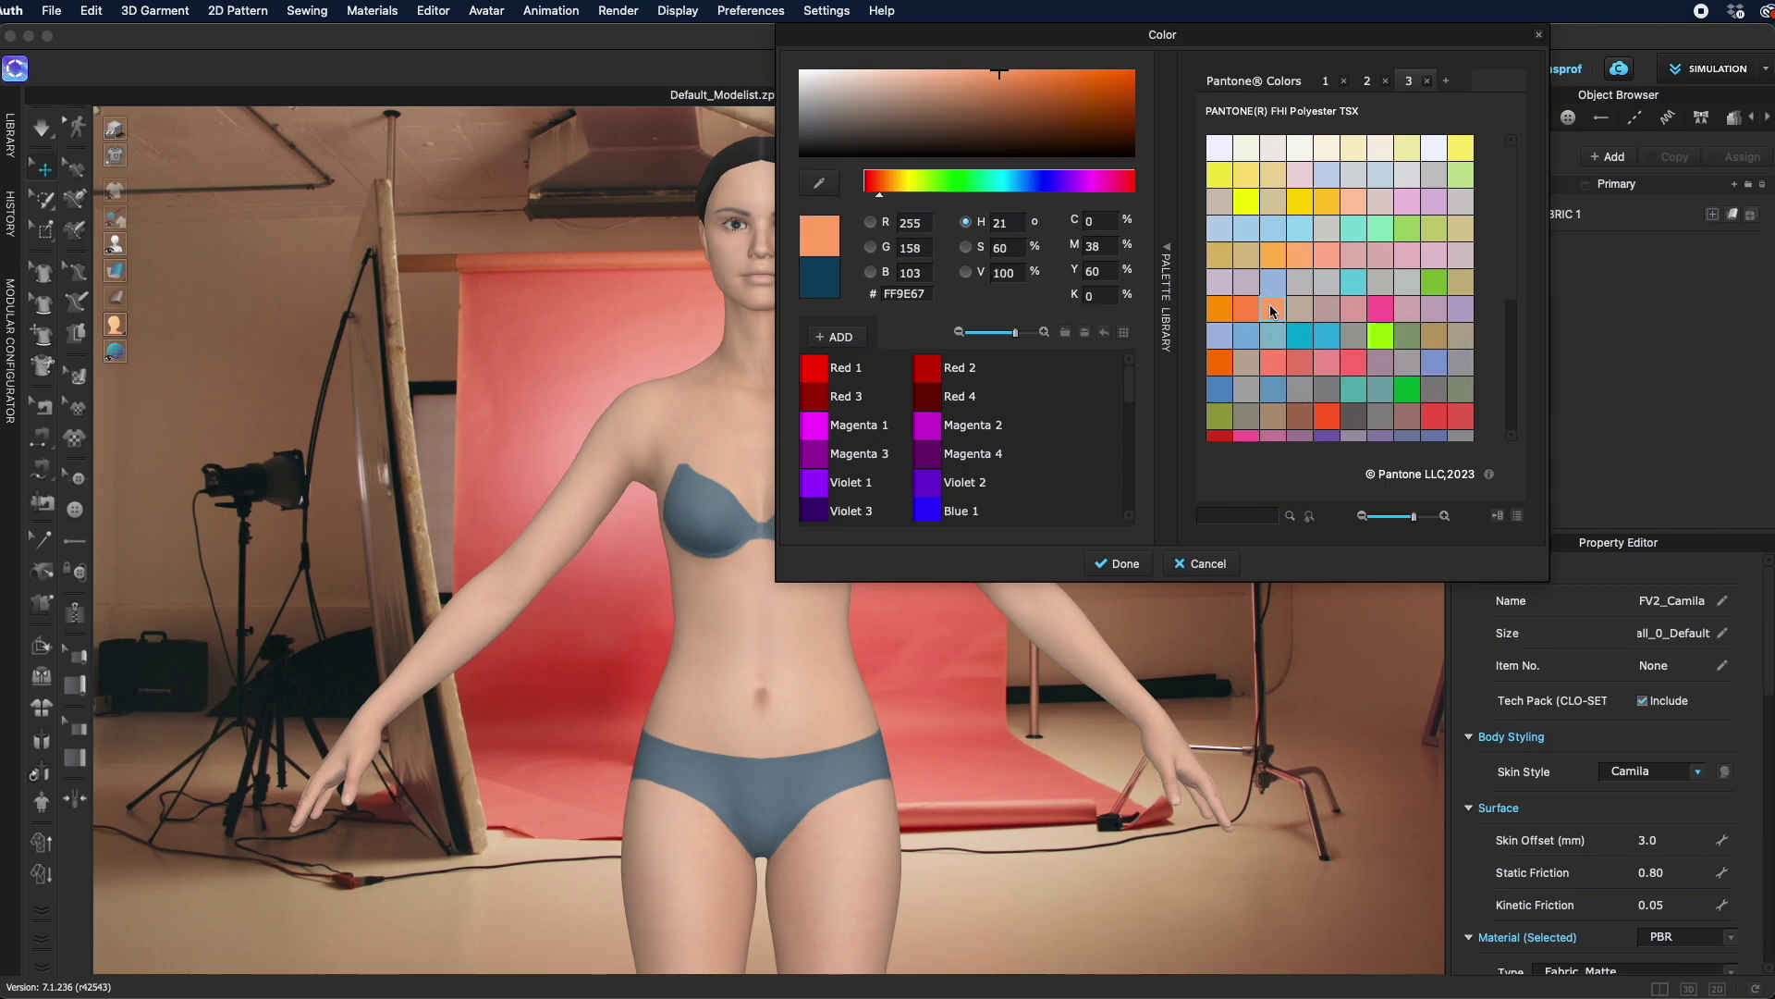
left_click(1117, 568)
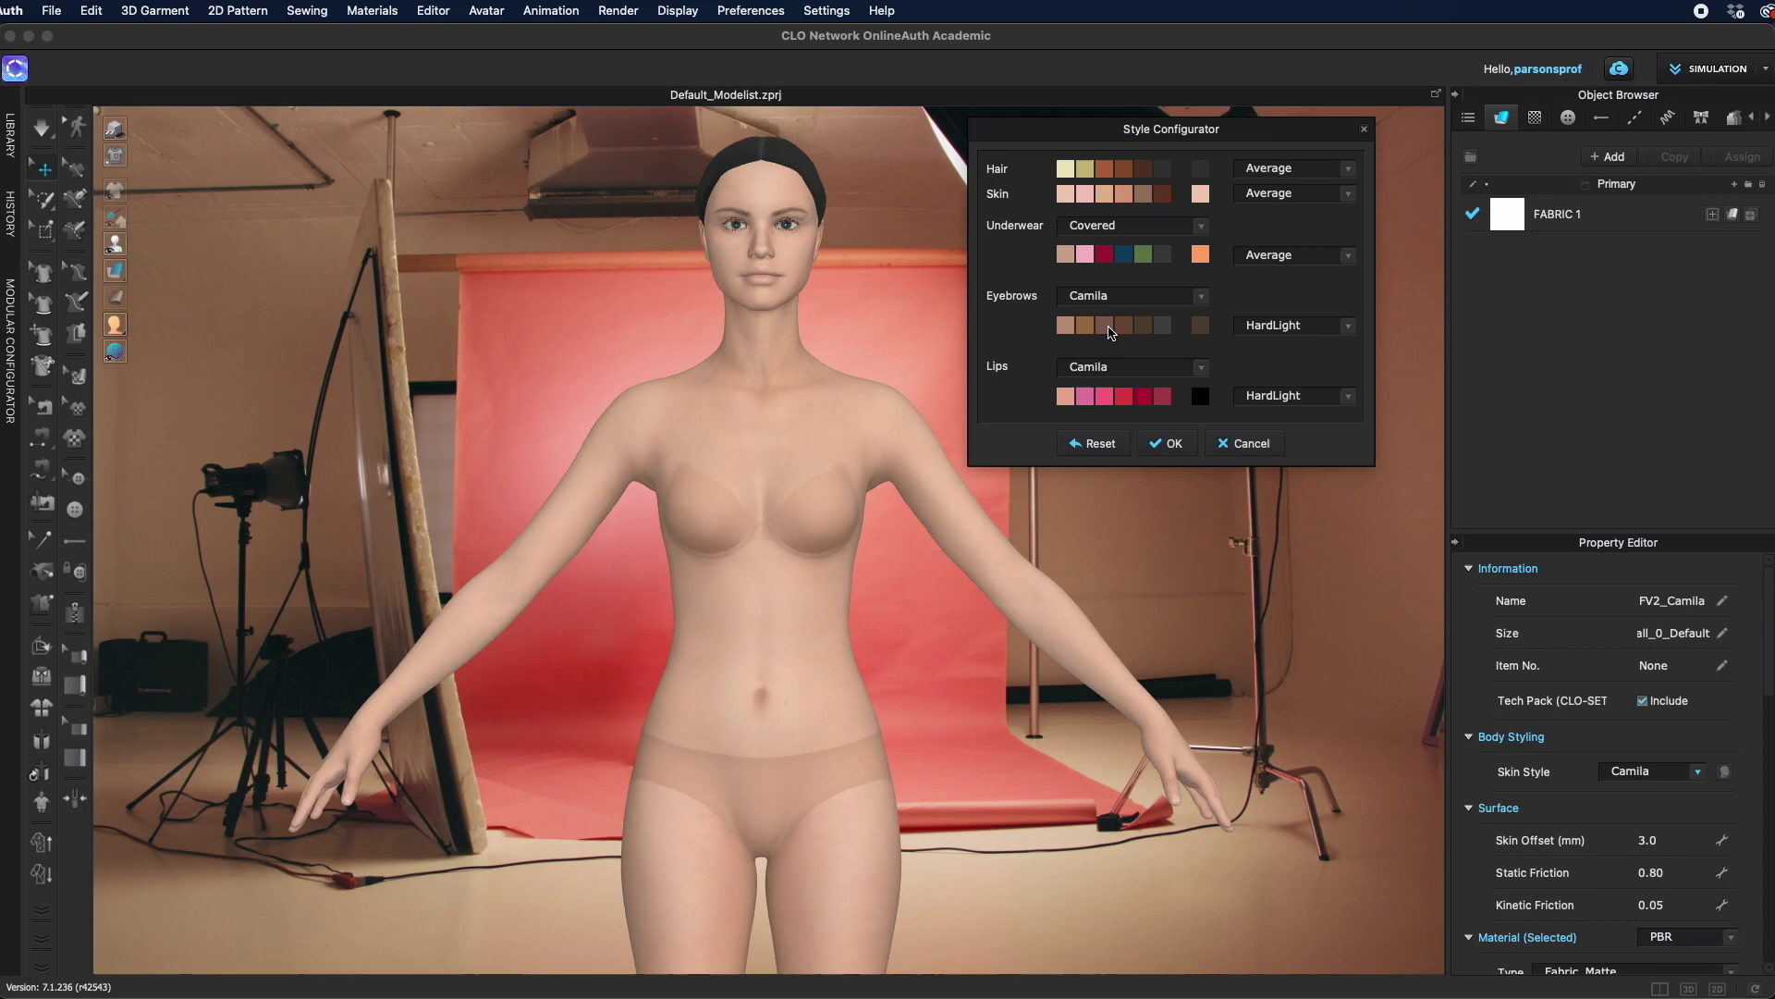
left_click(1109, 328)
Give the eyebrows a custom green colour
left_click(1162, 325)
left_click(1200, 327)
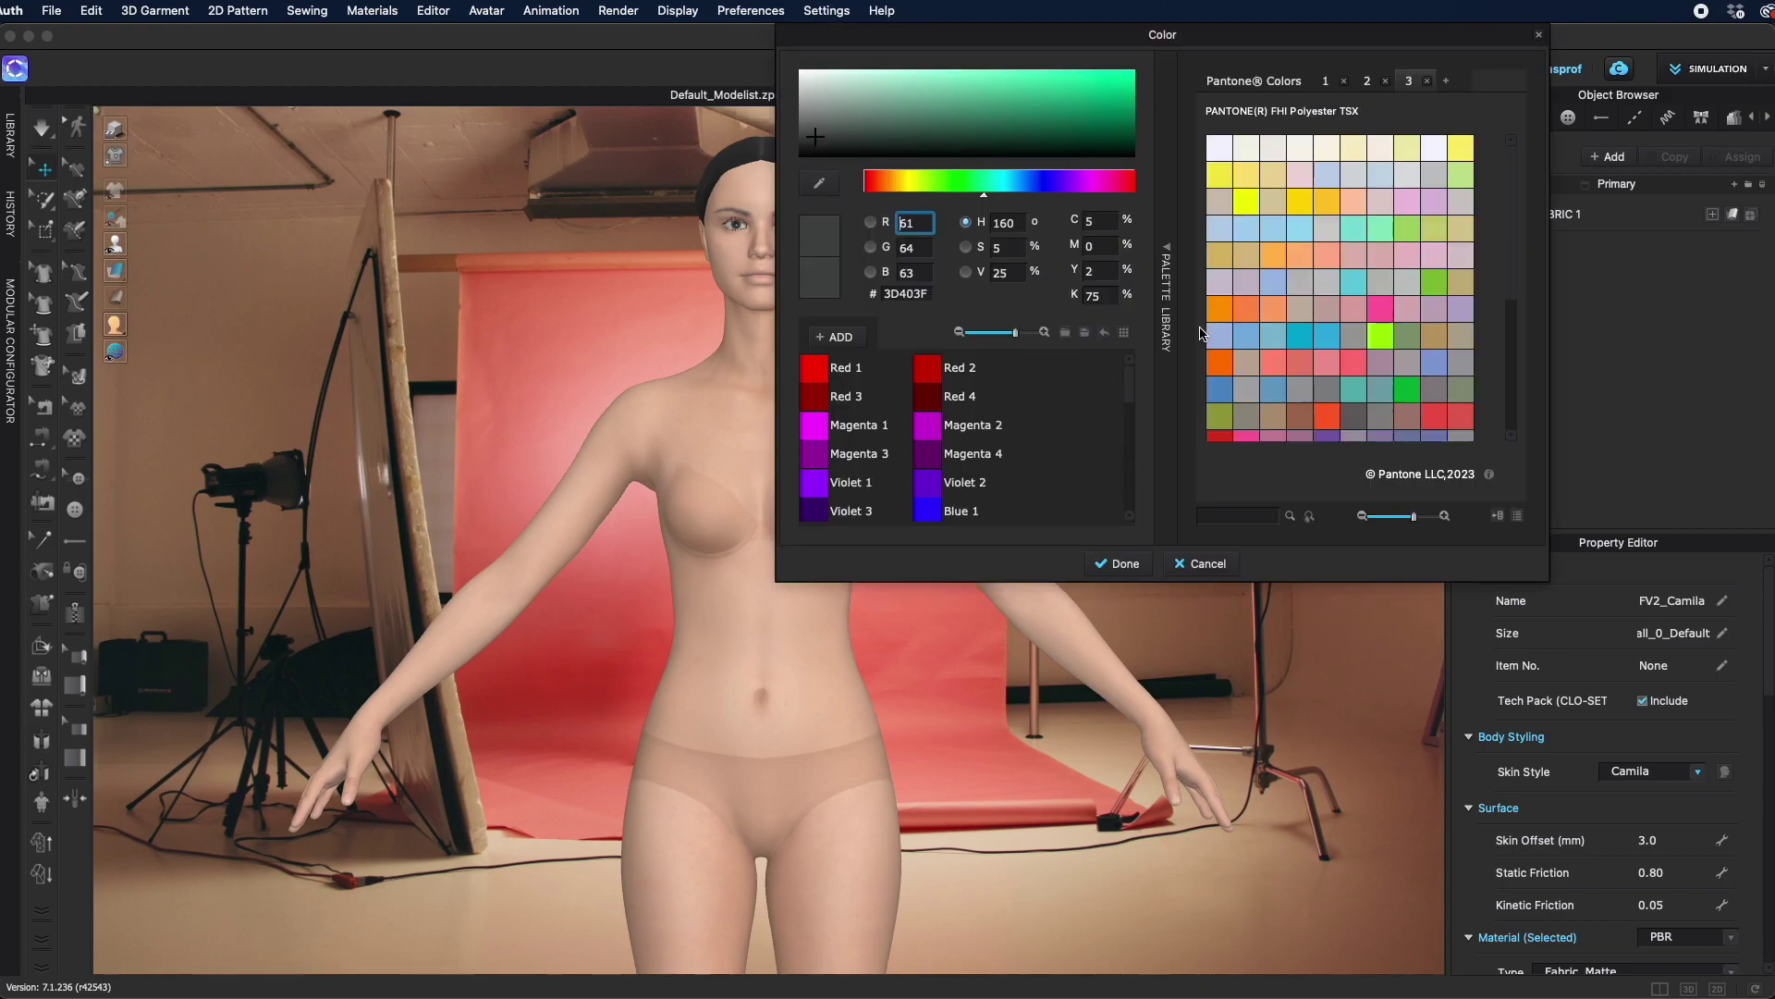
left_click(1050, 127)
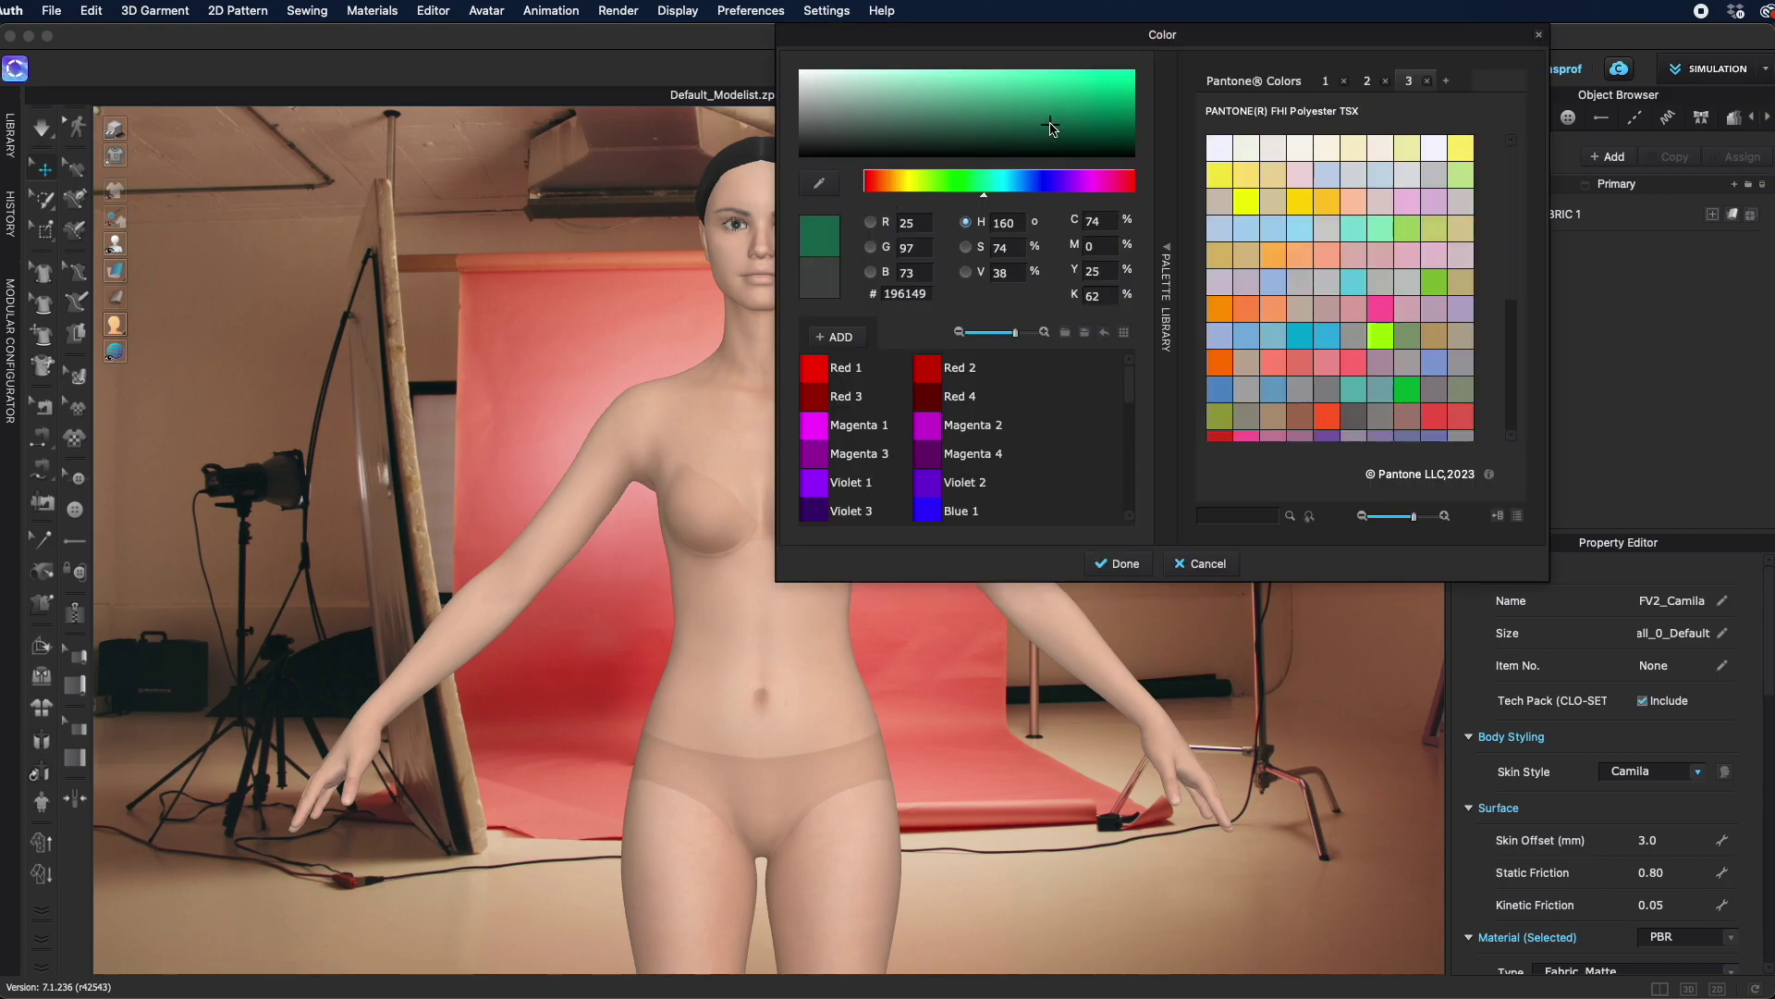
left_click(1125, 565)
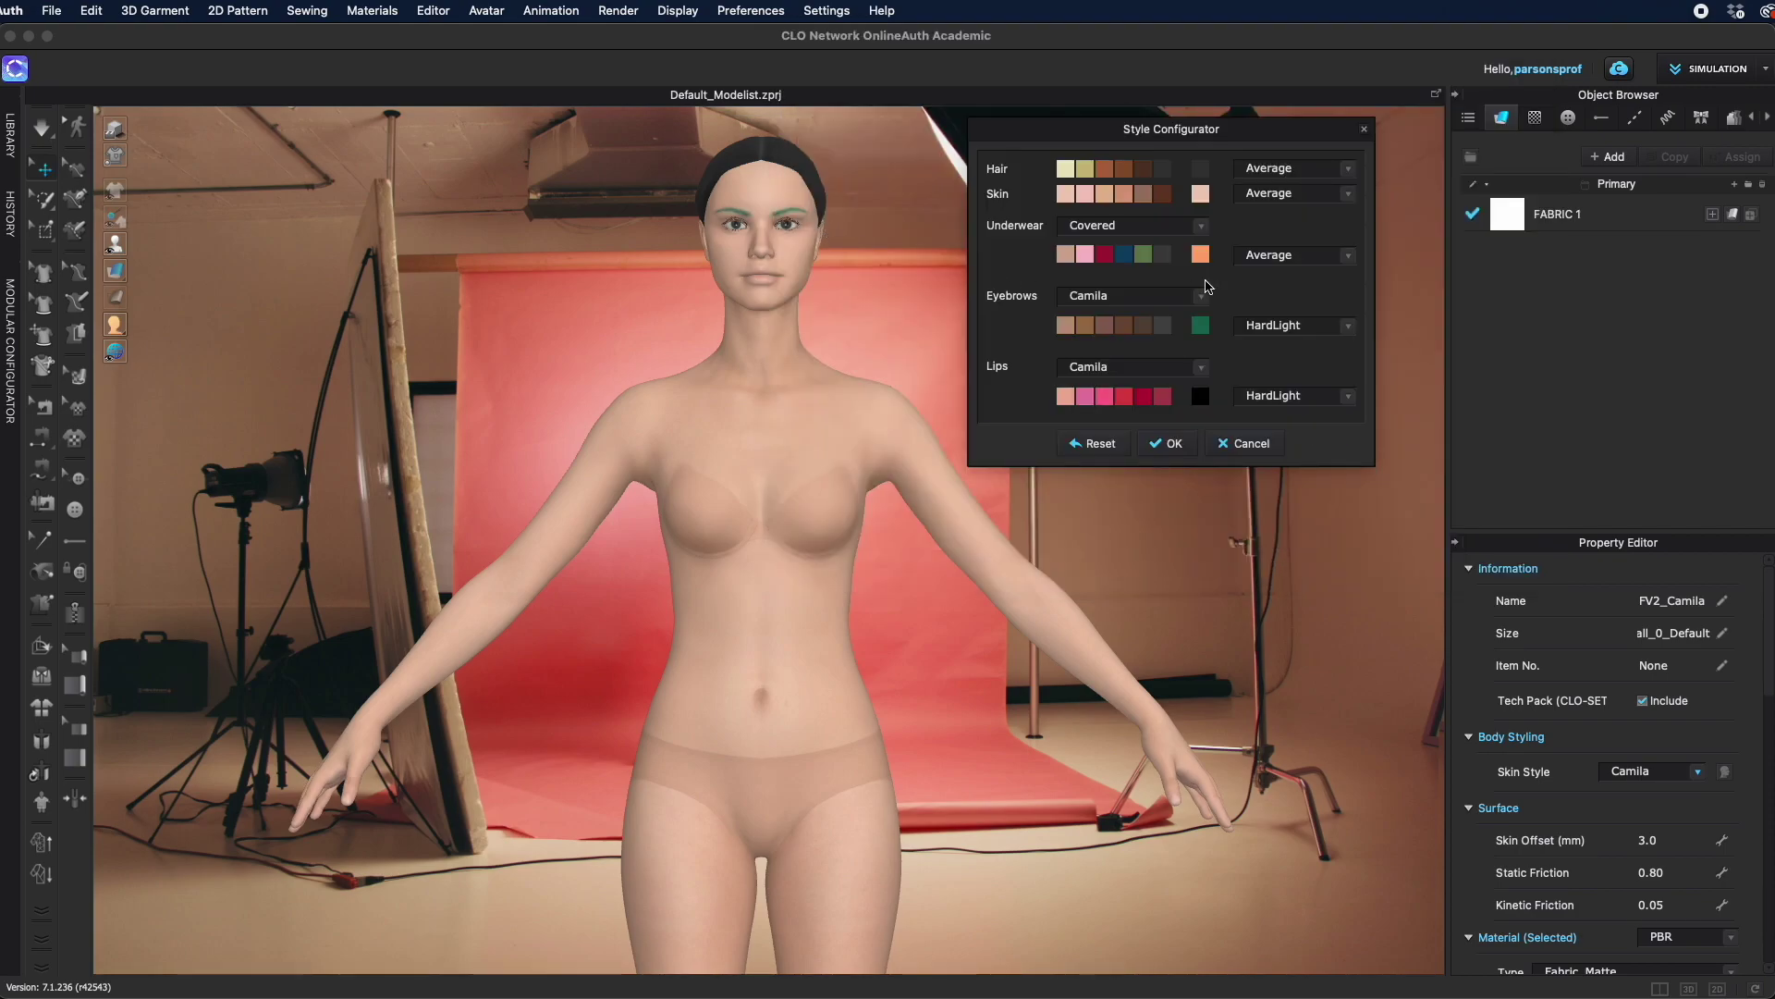
Try several lip swatches, then set a custom strong red (E5270E) lip colour
left_click(1068, 397)
left_click(1087, 397)
left_click(1108, 400)
left_click(1127, 404)
left_click(1145, 400)
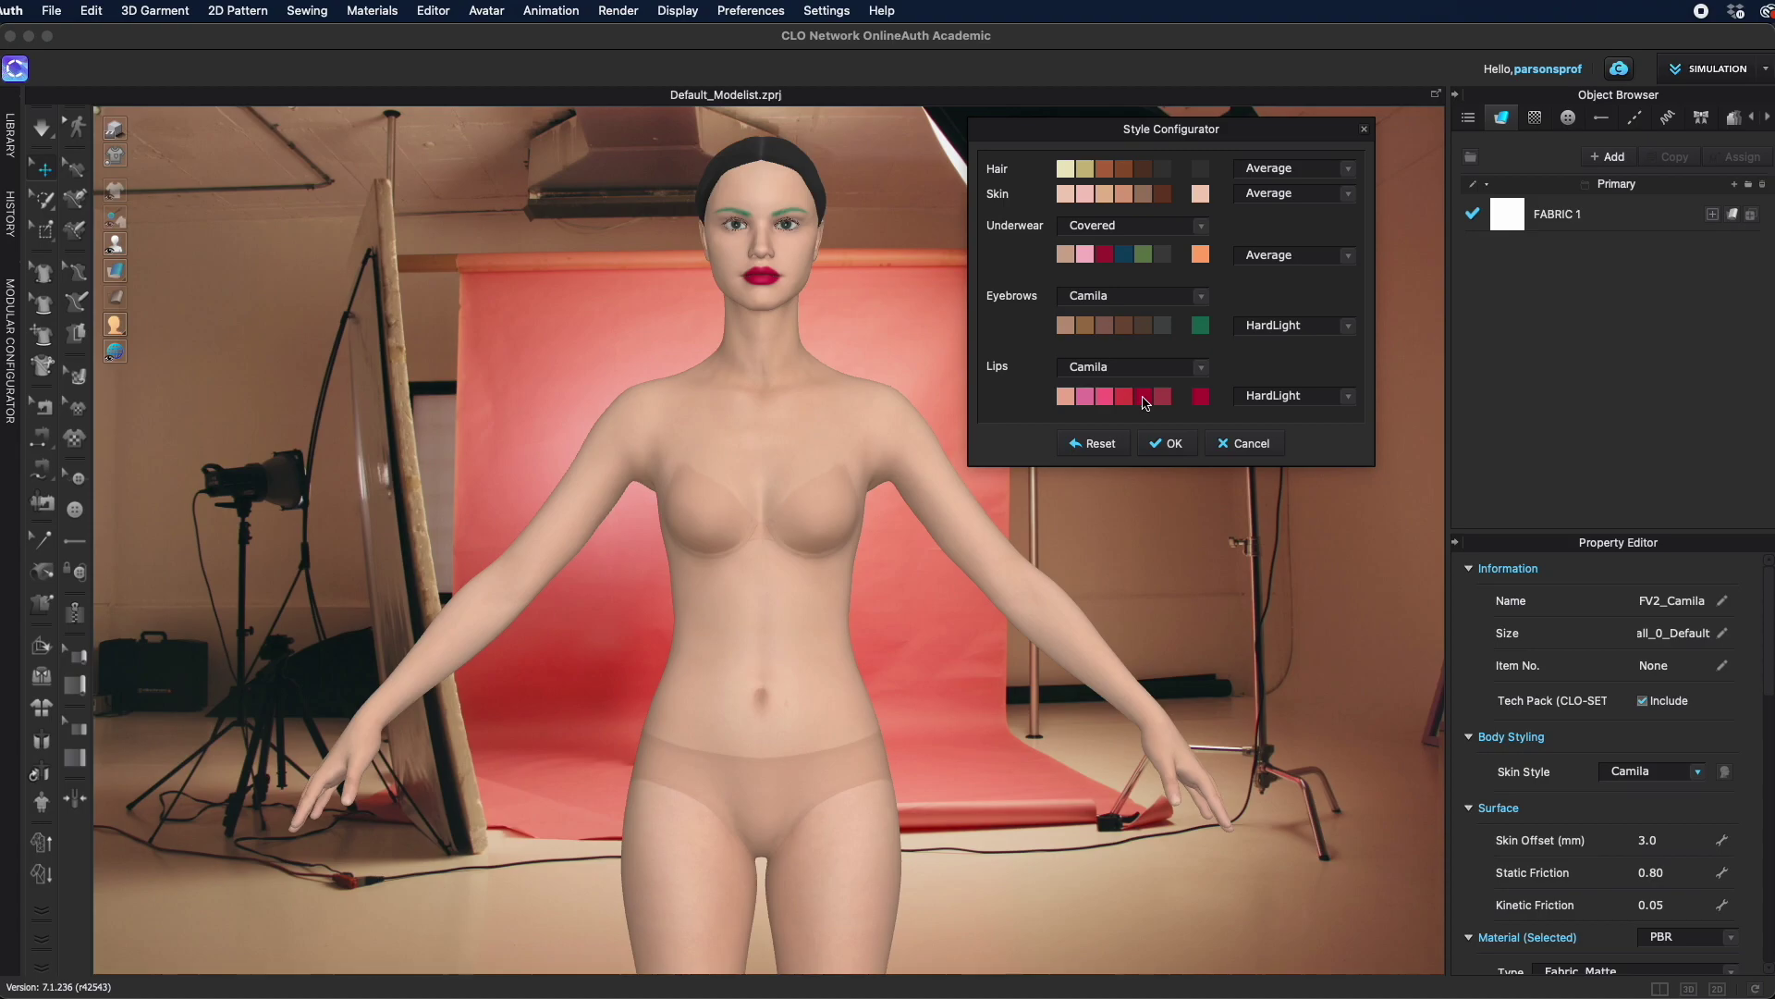
left_click(1200, 398)
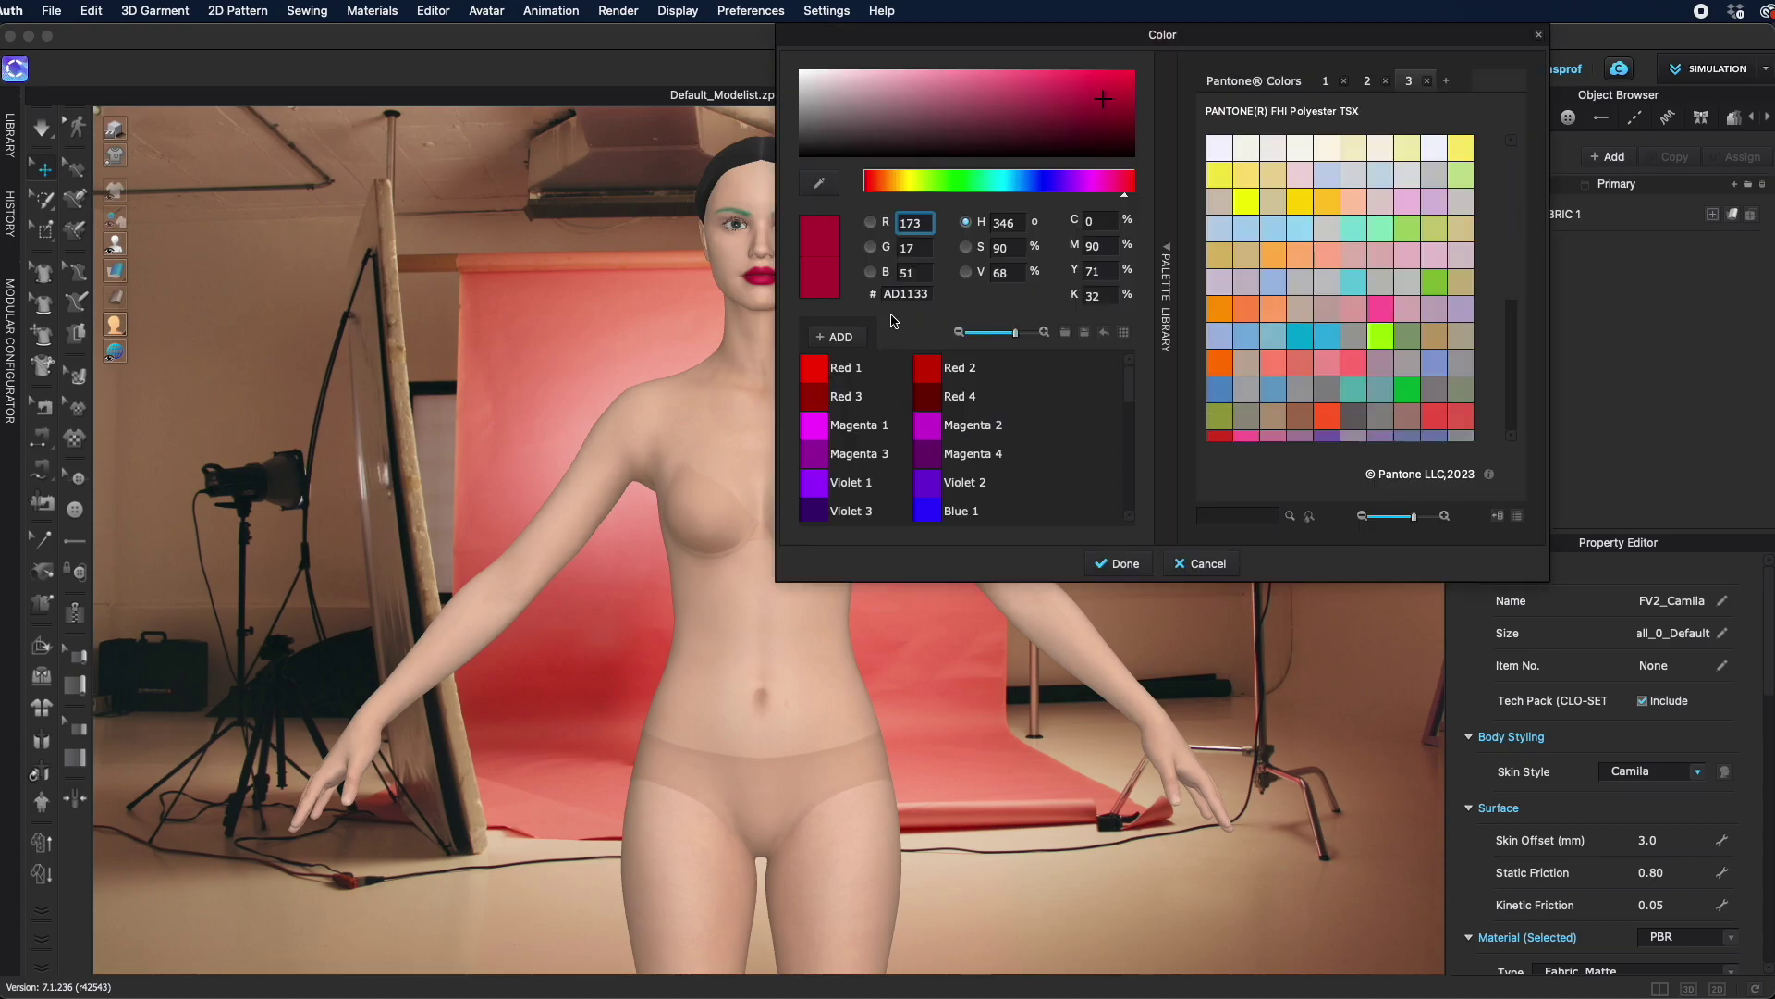
left_click(1272, 364)
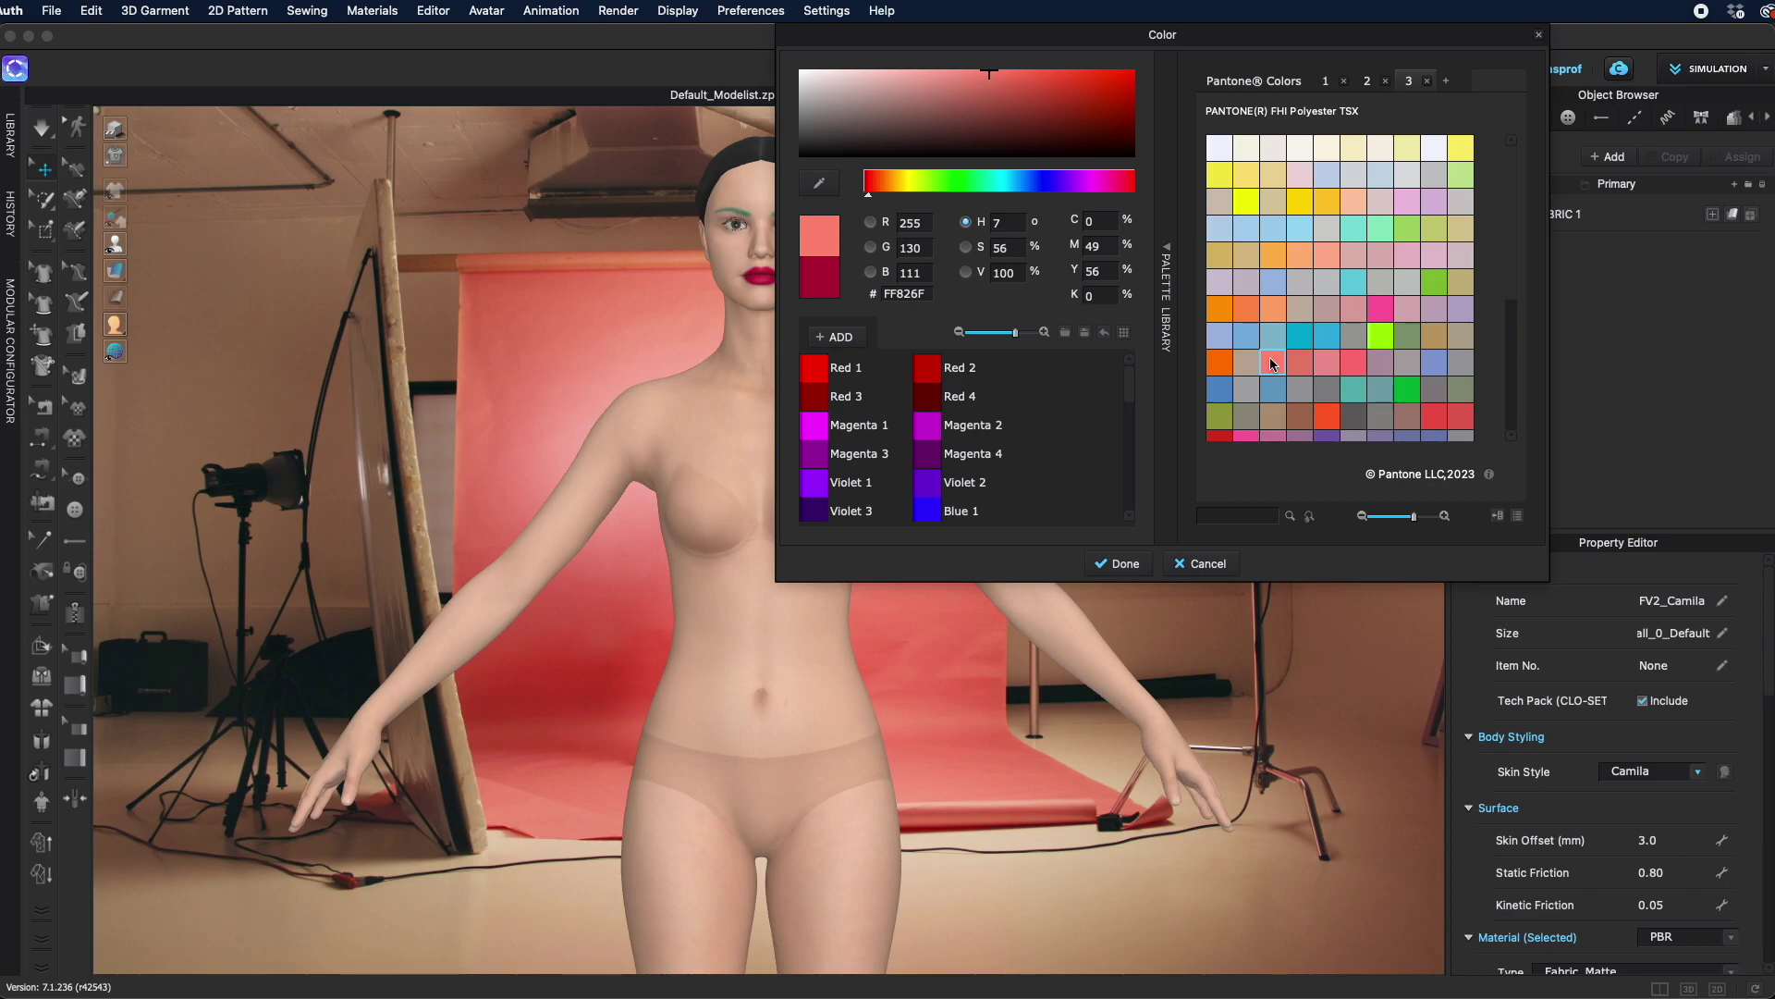
left_click_drag(1078, 86, 1115, 80)
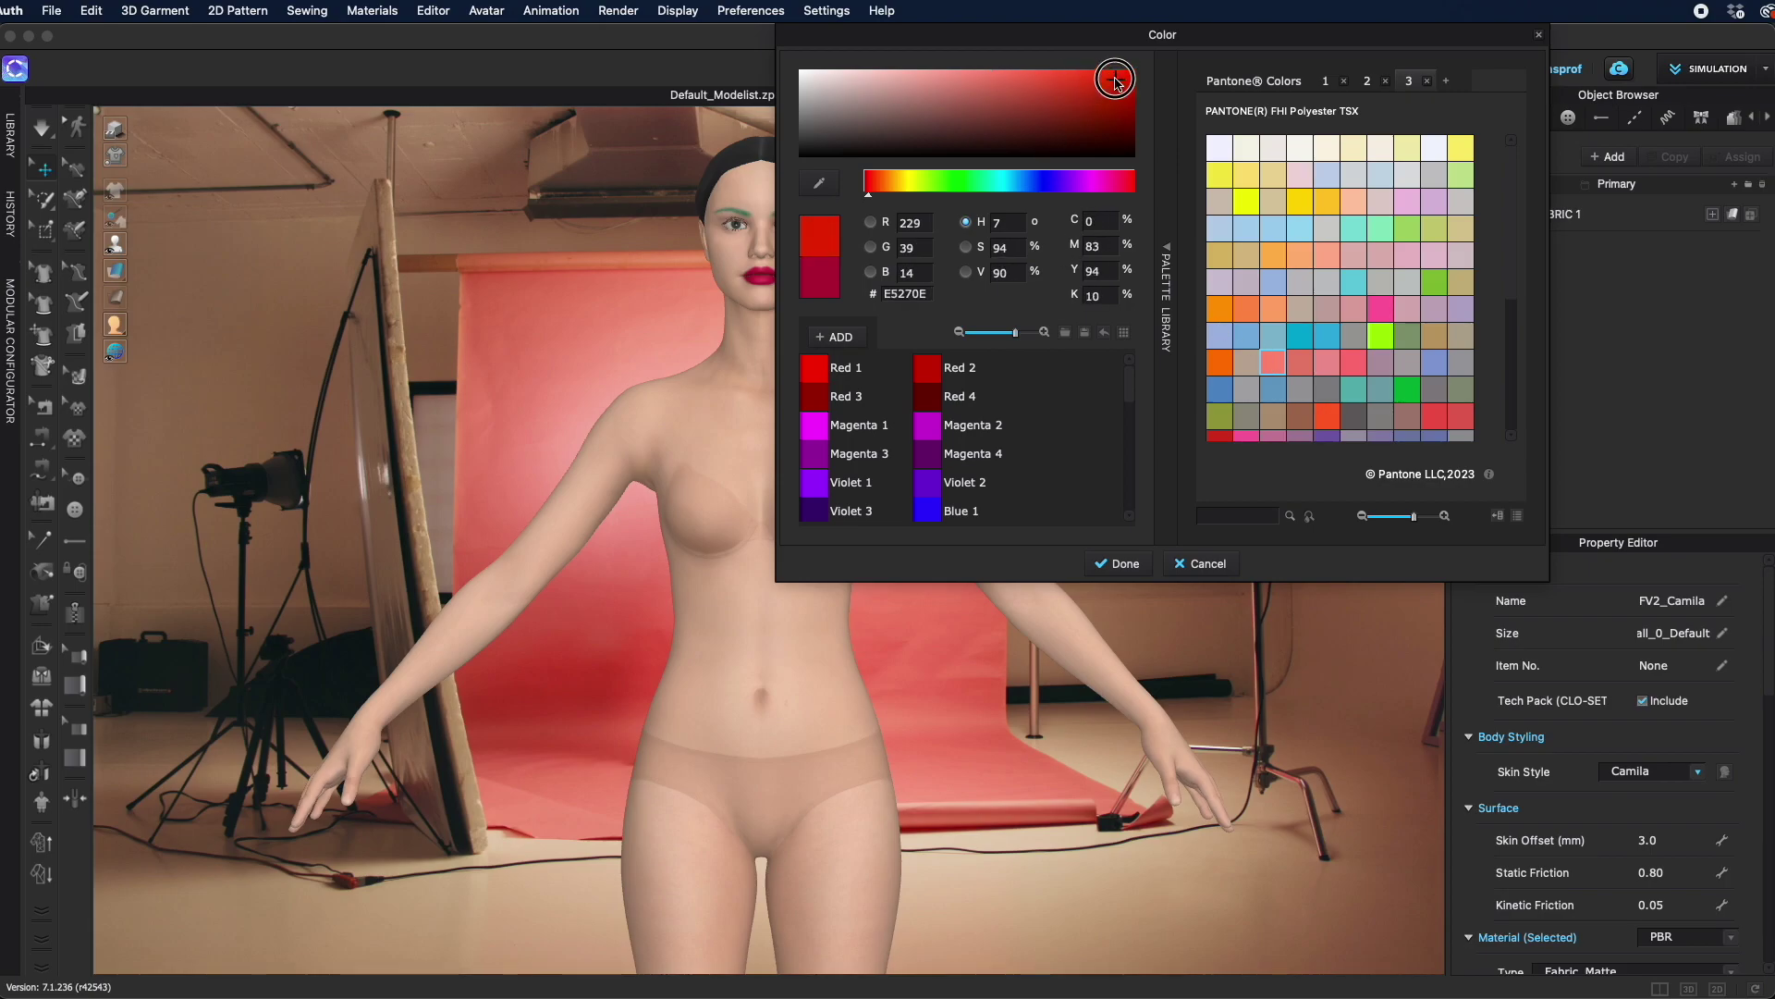
left_click(1122, 563)
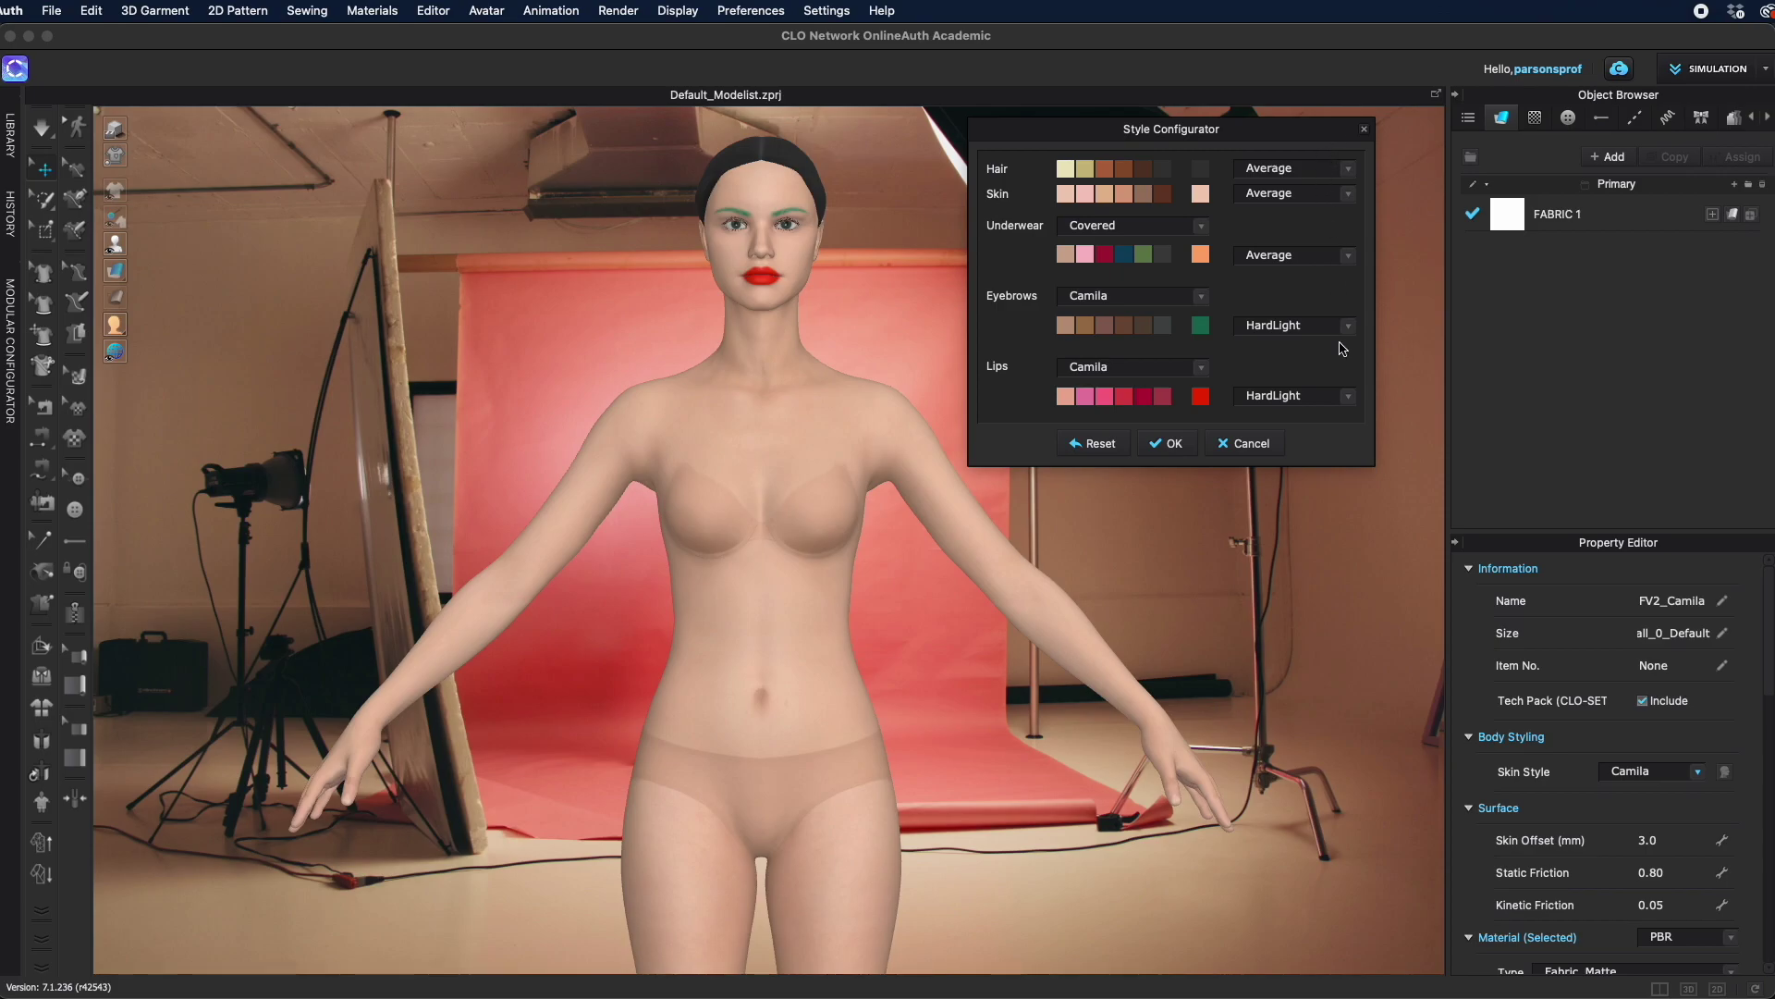
left_click(1349, 169)
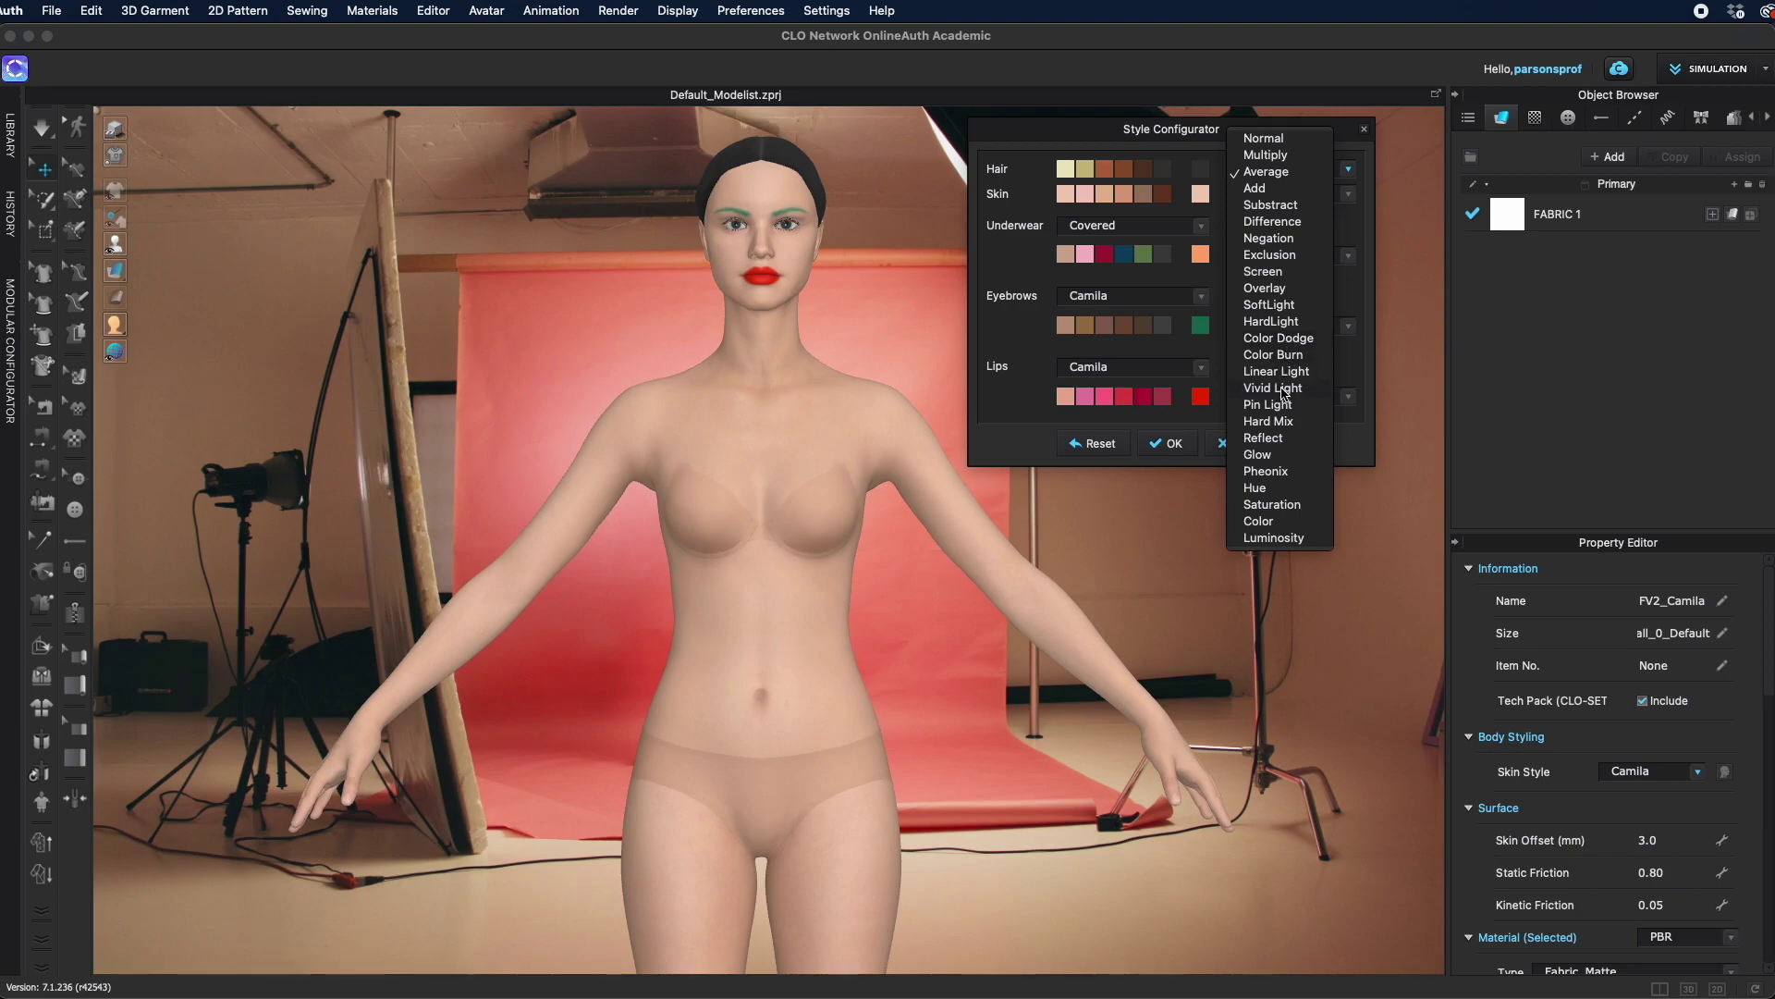
Blend the hair with Vivid Light, the skin with SoftLight and the eyebrows with Glow
left_click(1284, 390)
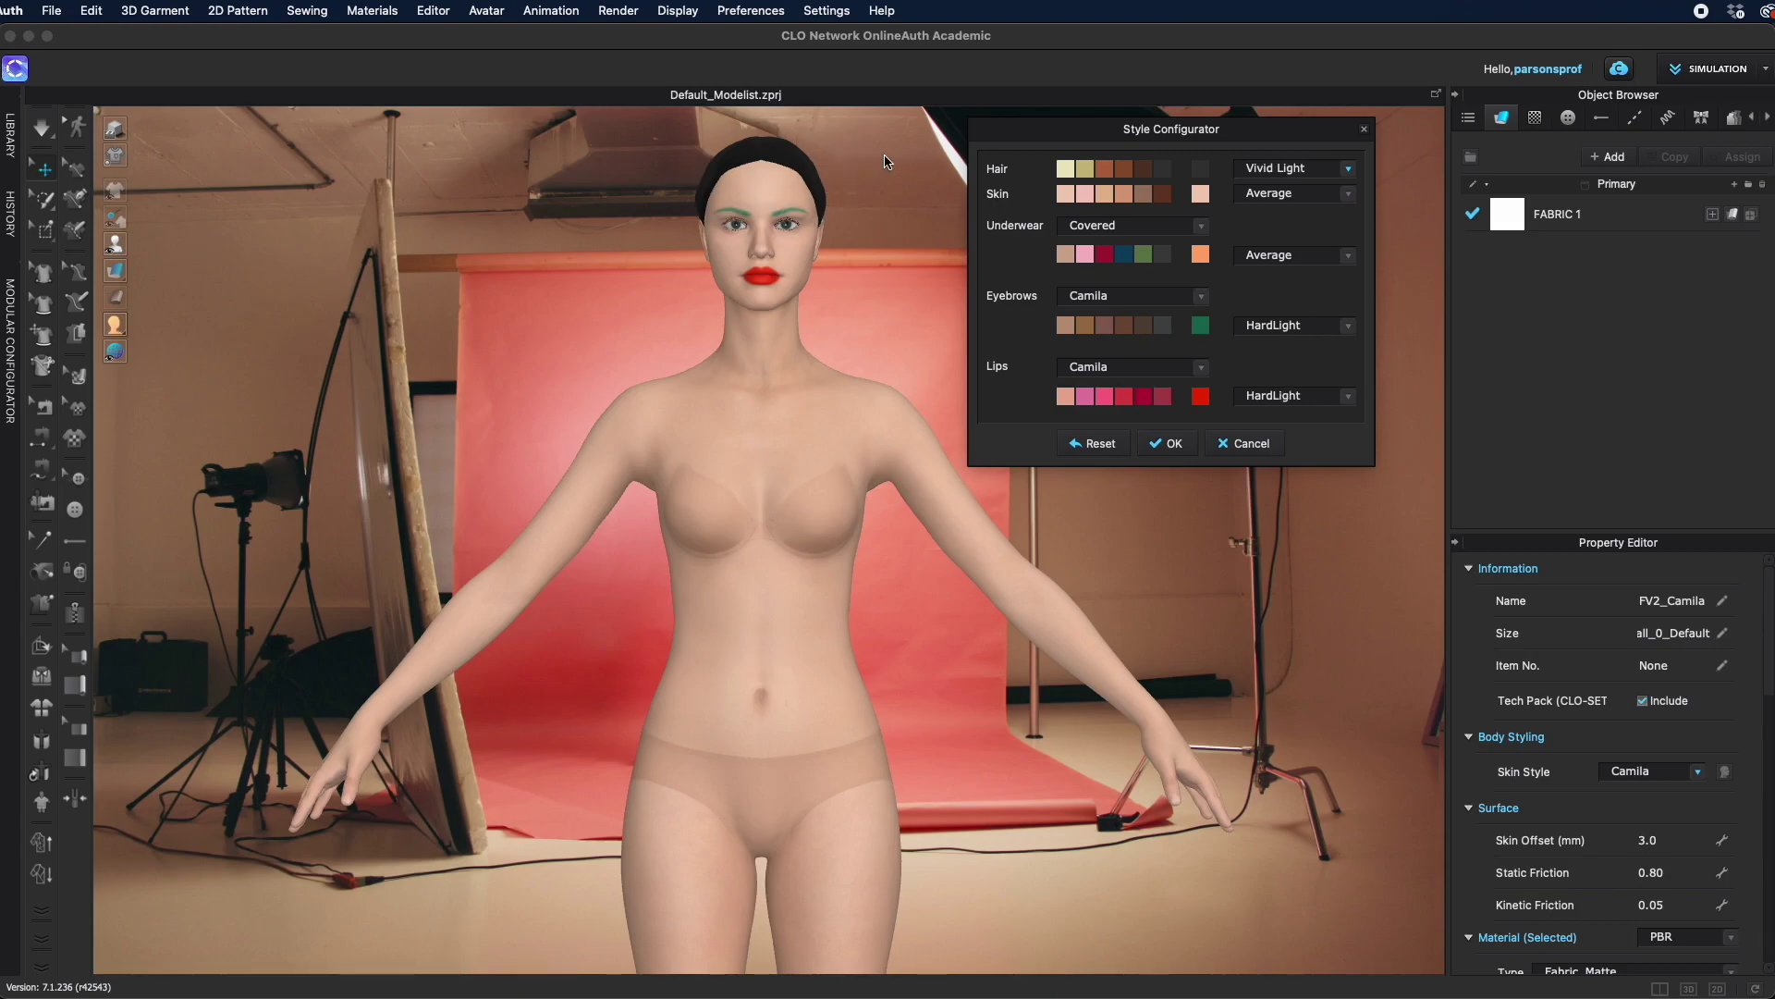
left_click(1349, 196)
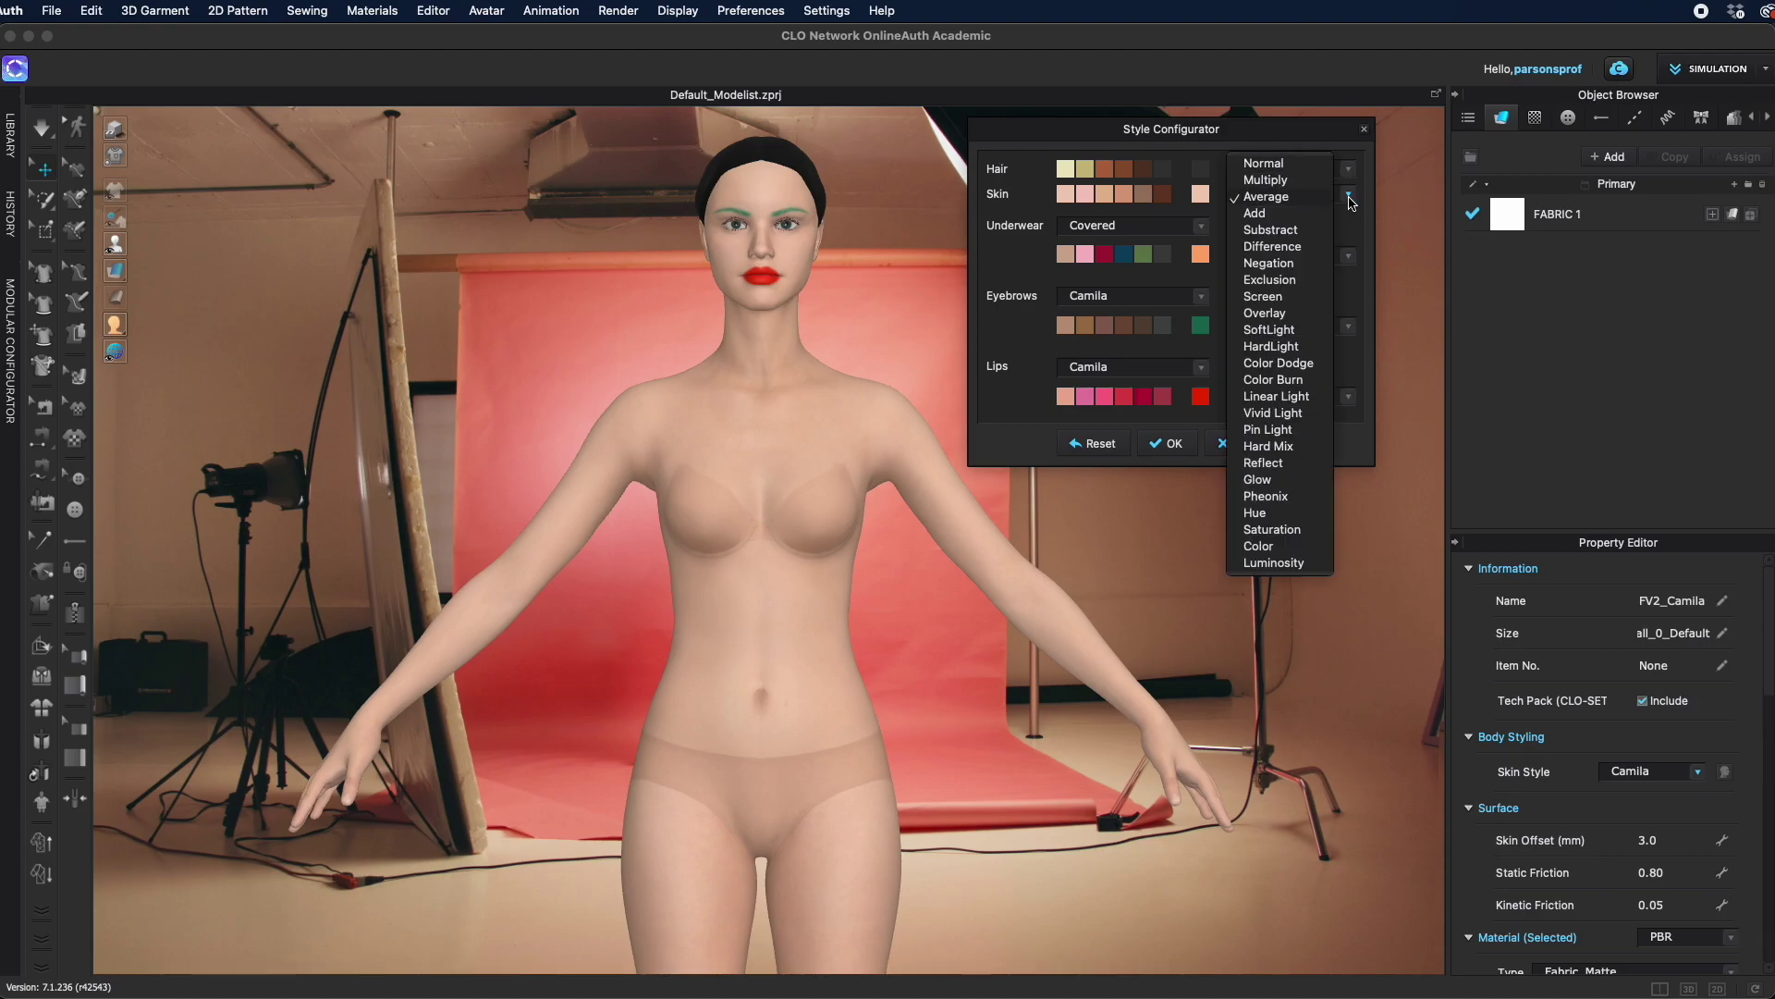
left_click(1272, 330)
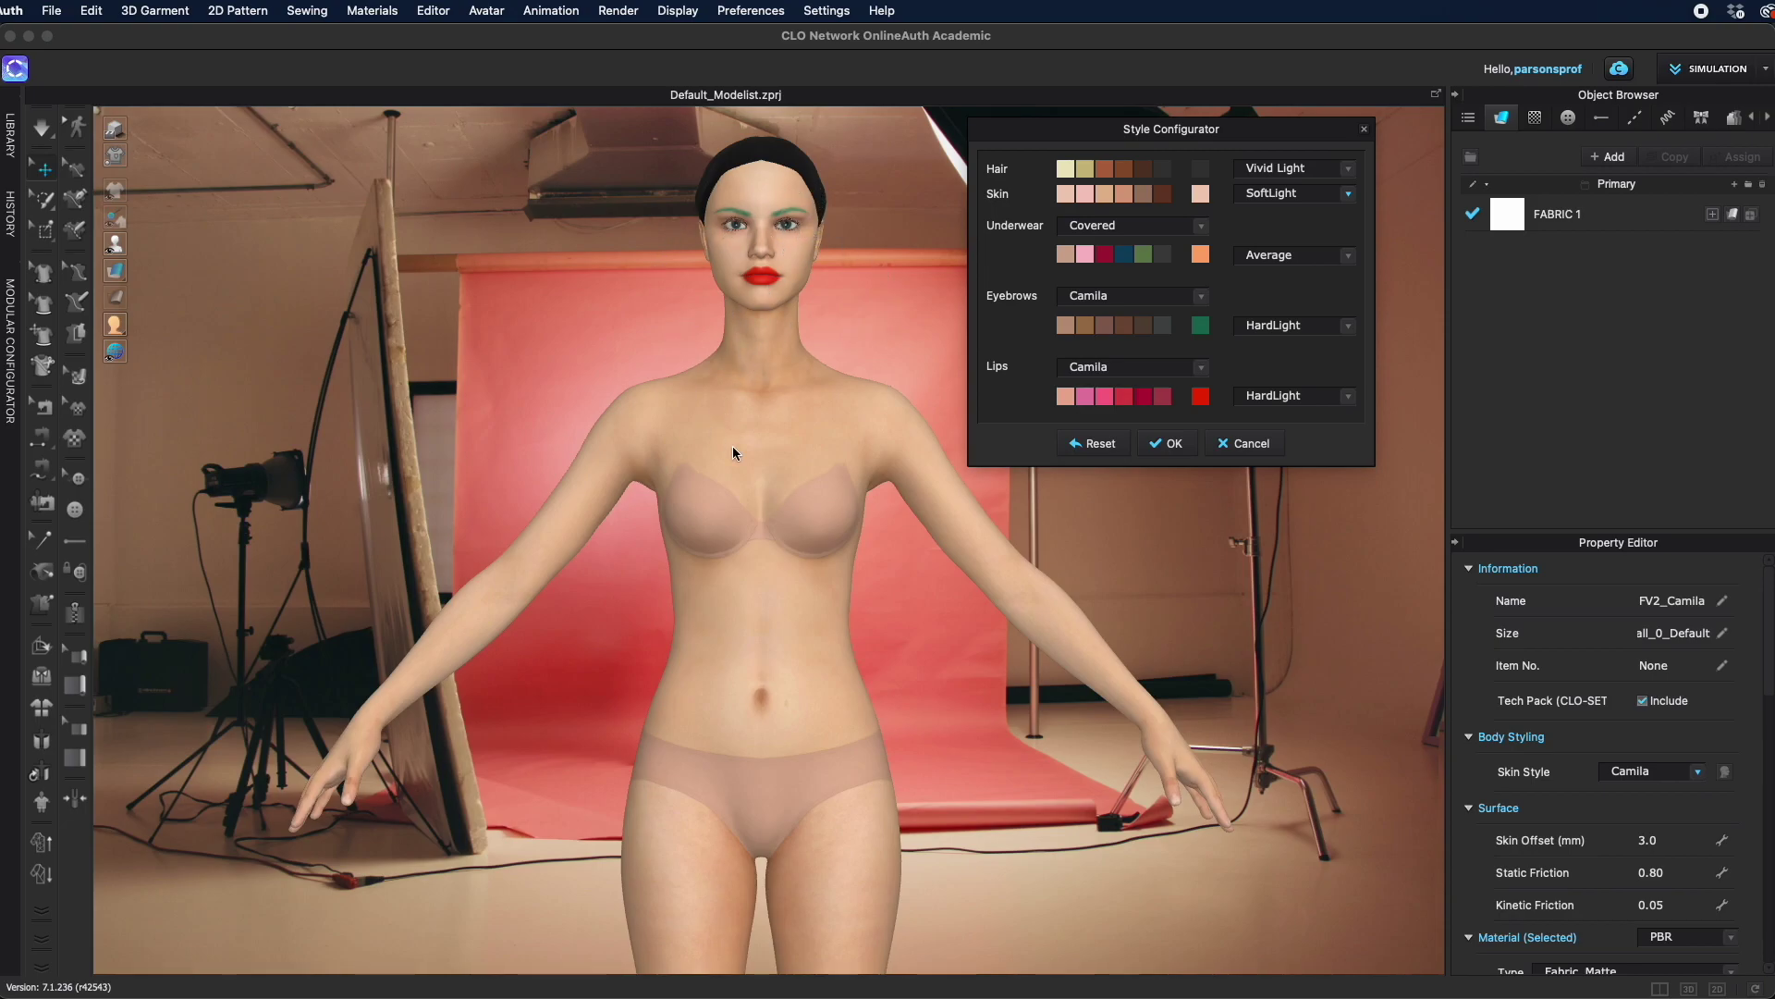
left_click(1349, 326)
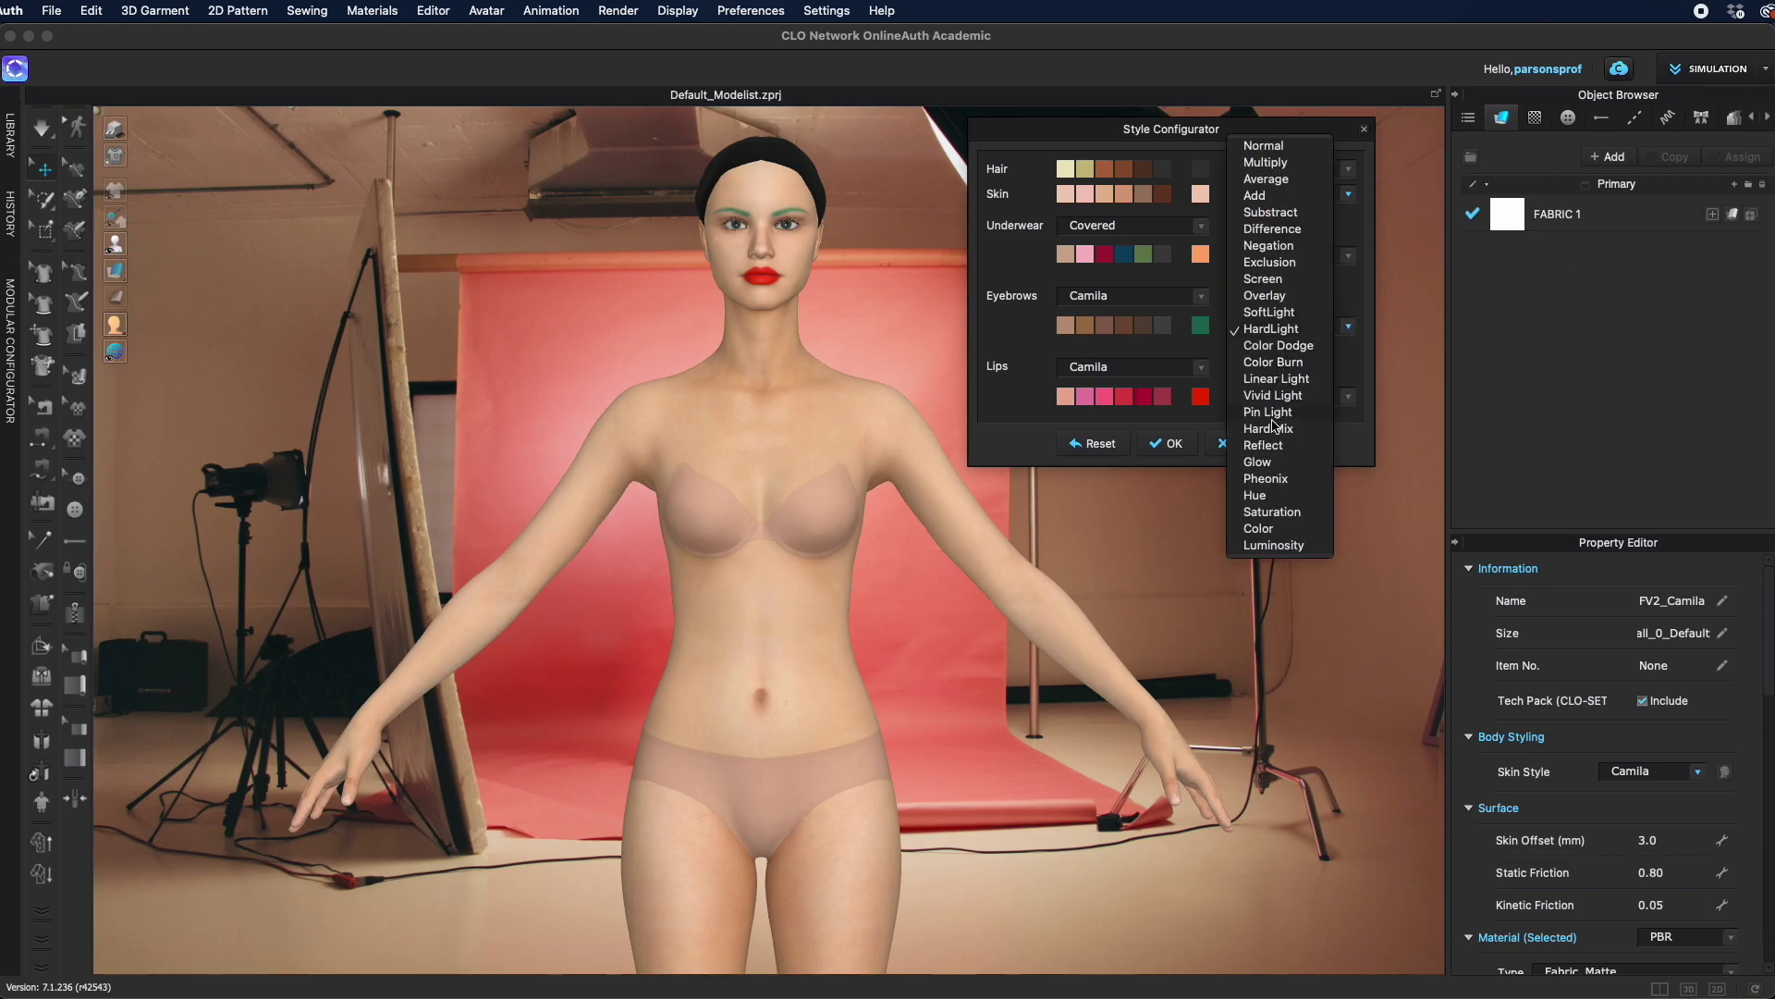
left_click(1257, 463)
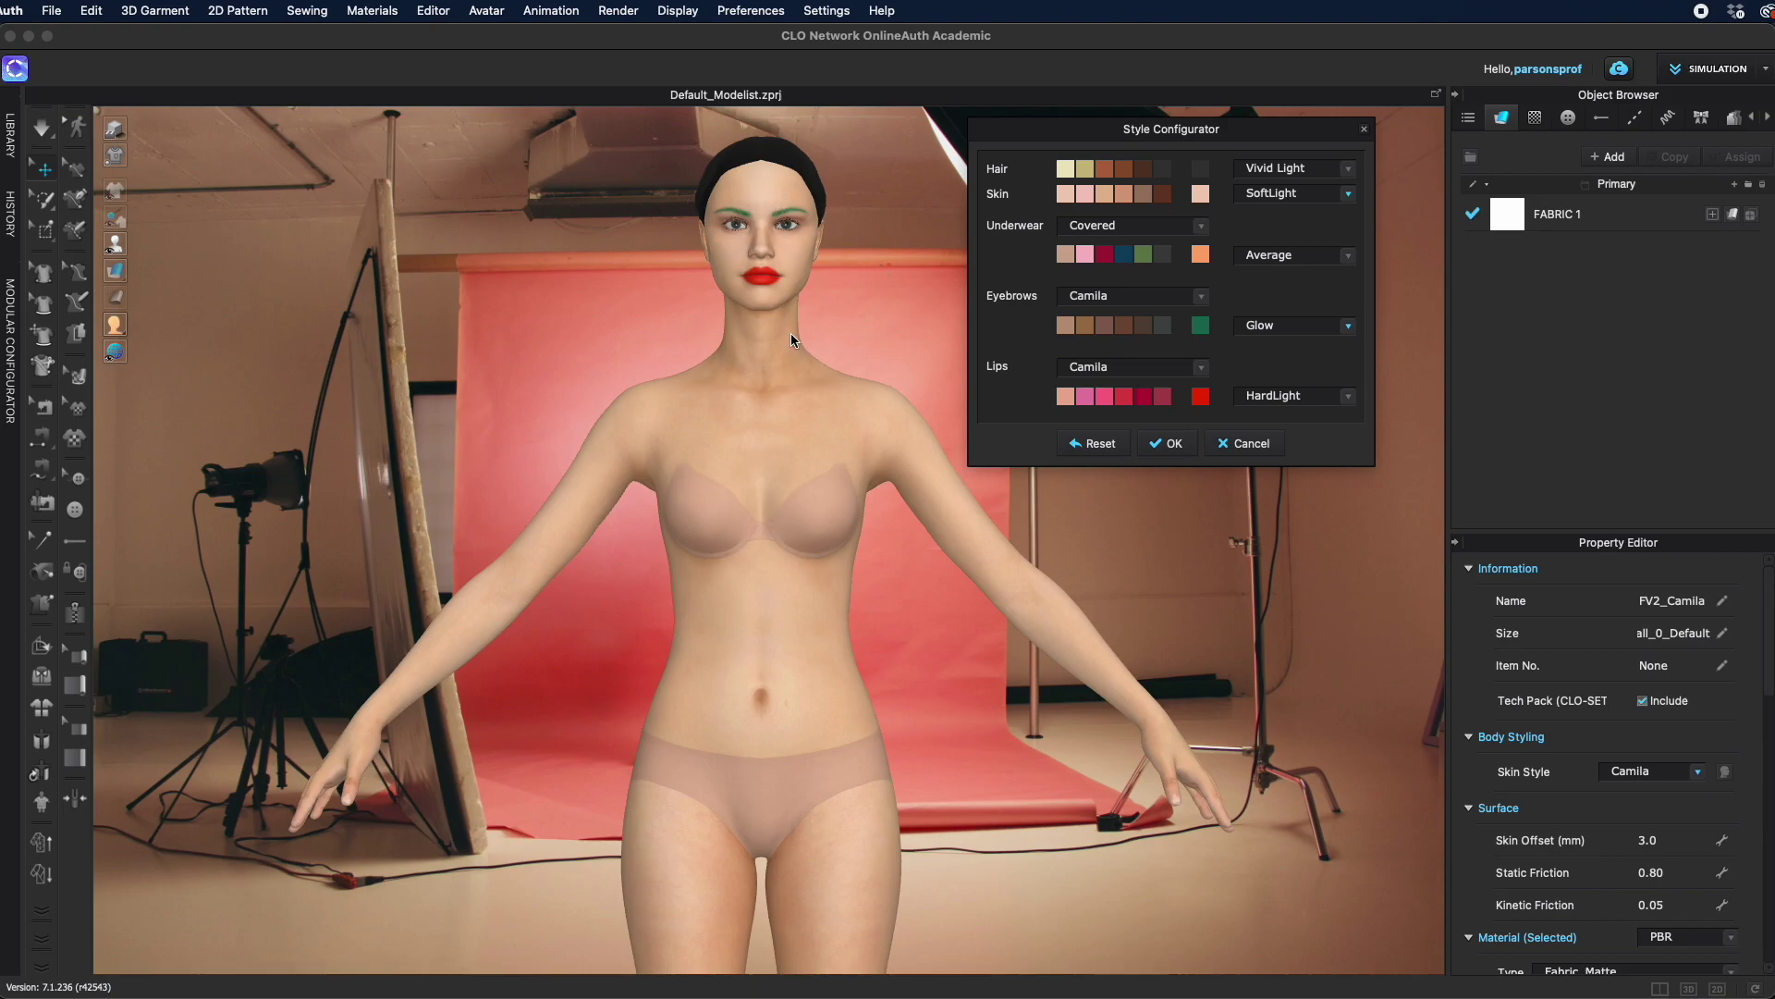
Try Color Burn and SoftLight on the lips, settle on Normal, and apply the style
left_click(1347, 398)
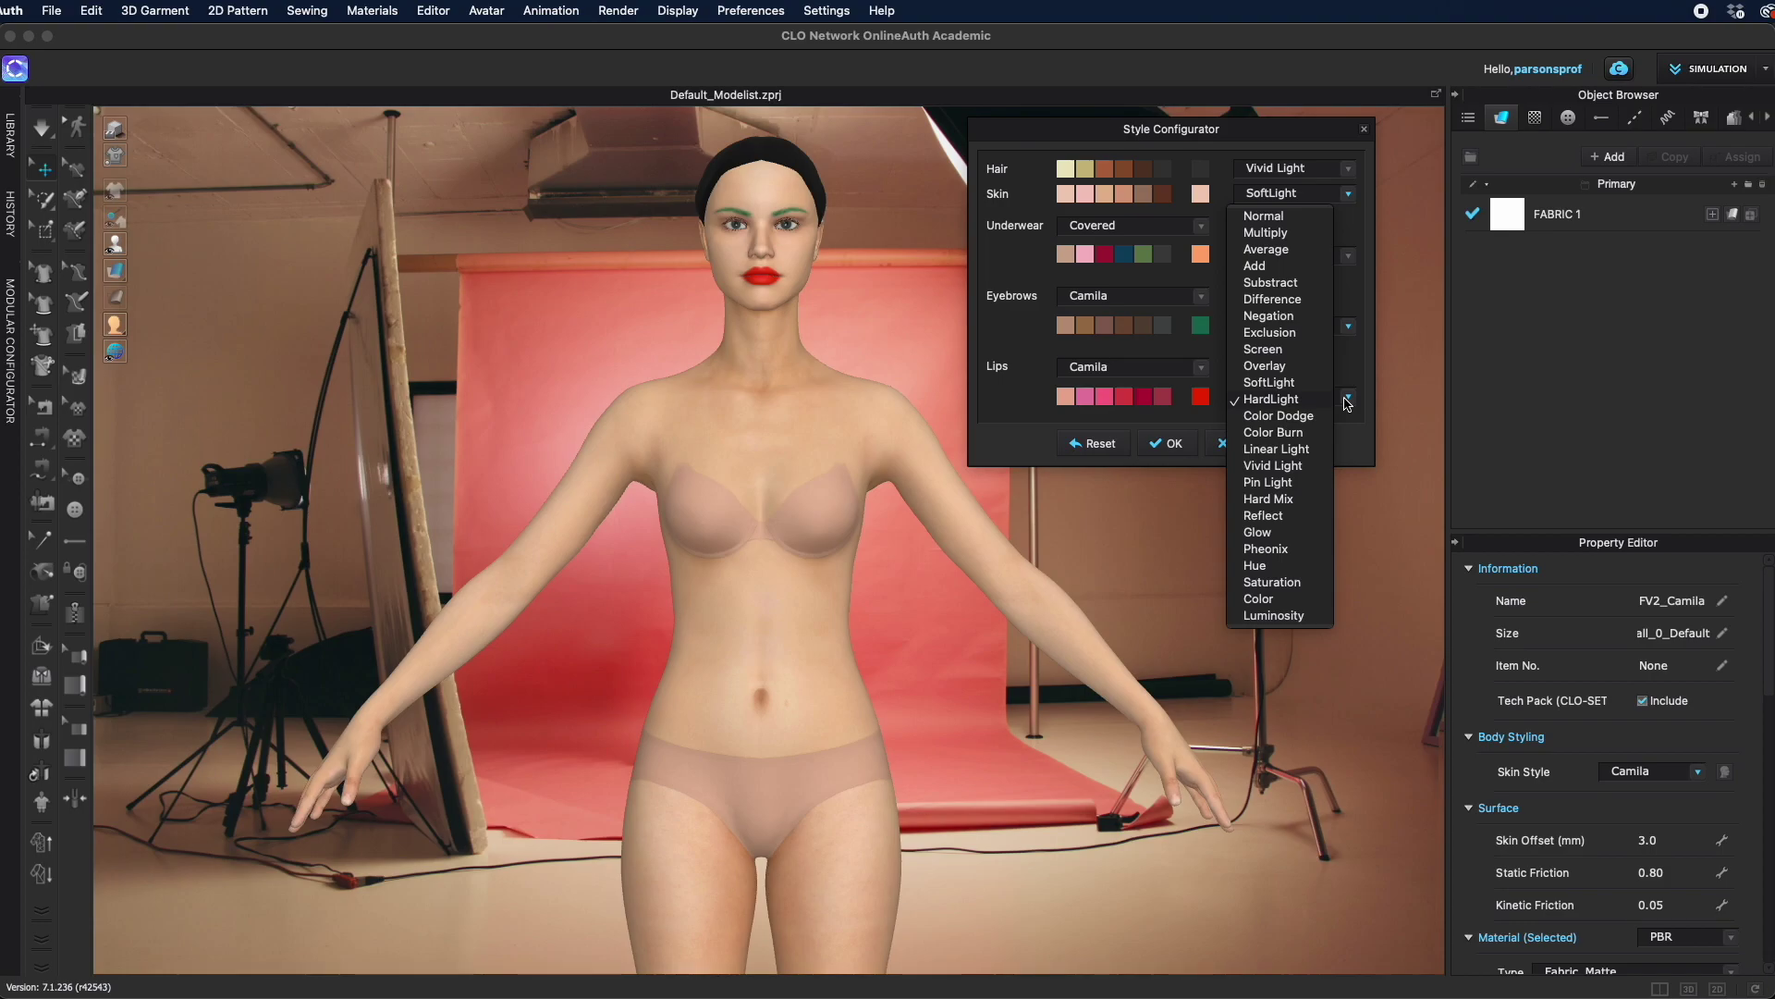
left_click(1281, 433)
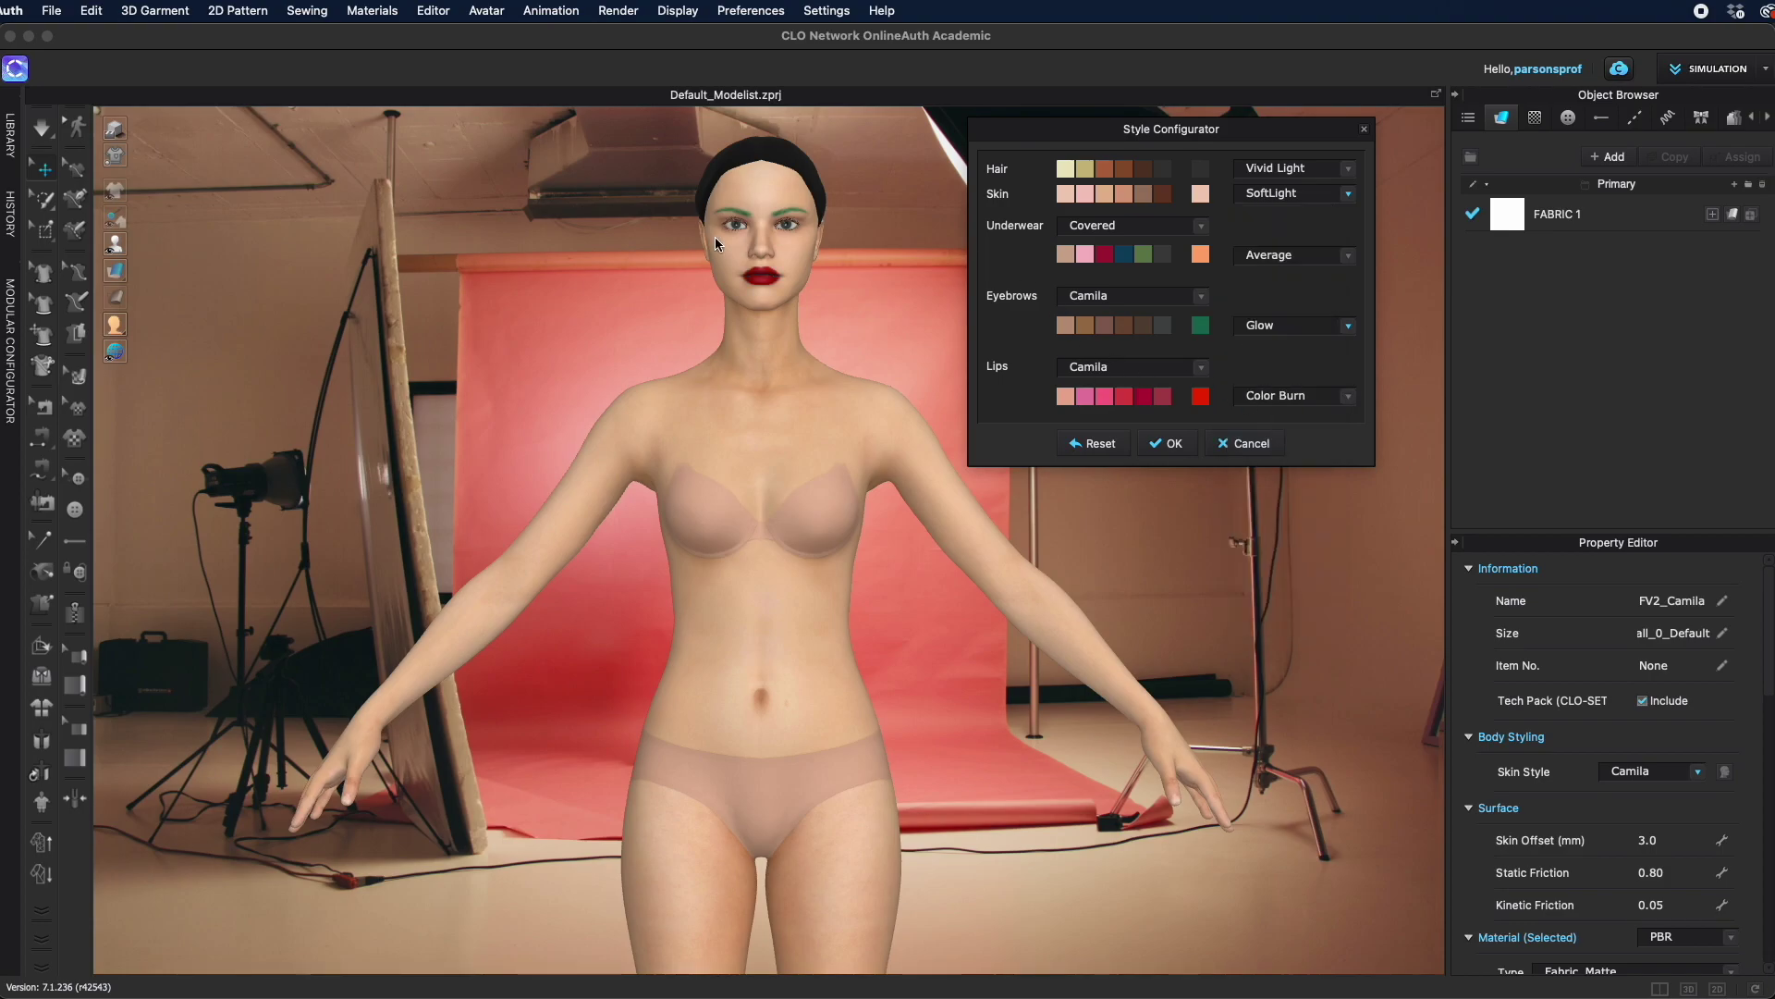
left_click(1347, 396)
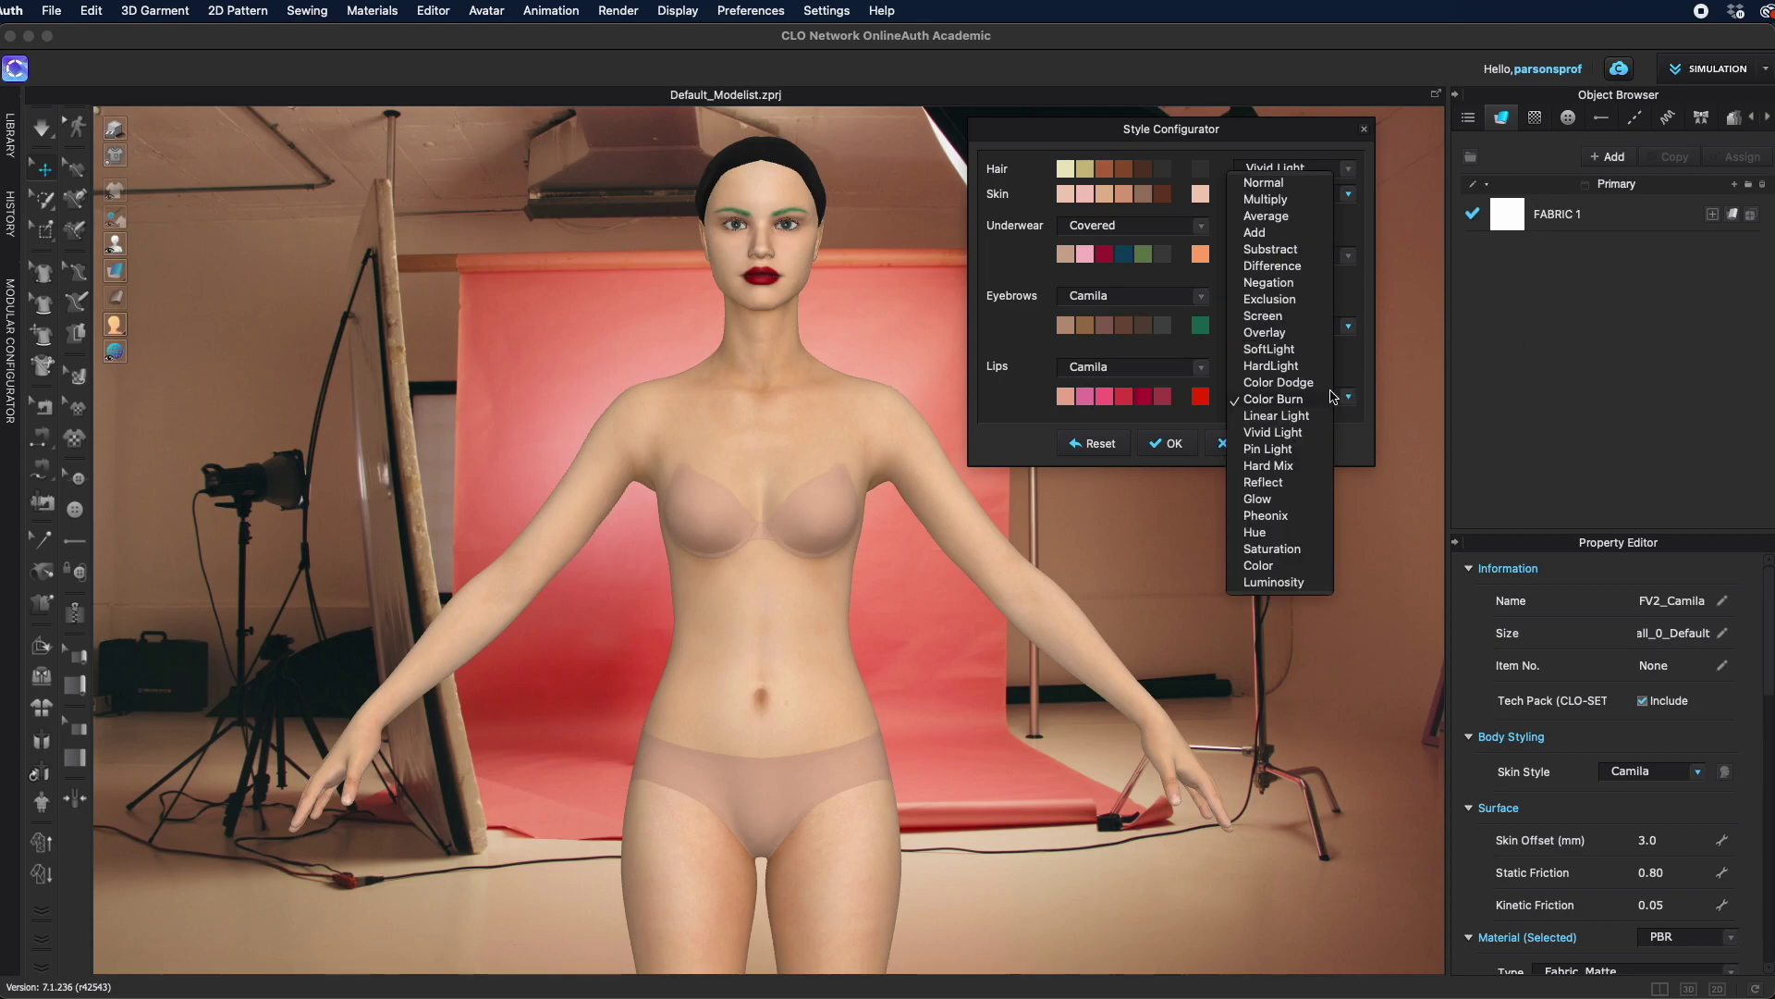
left_click(1275, 350)
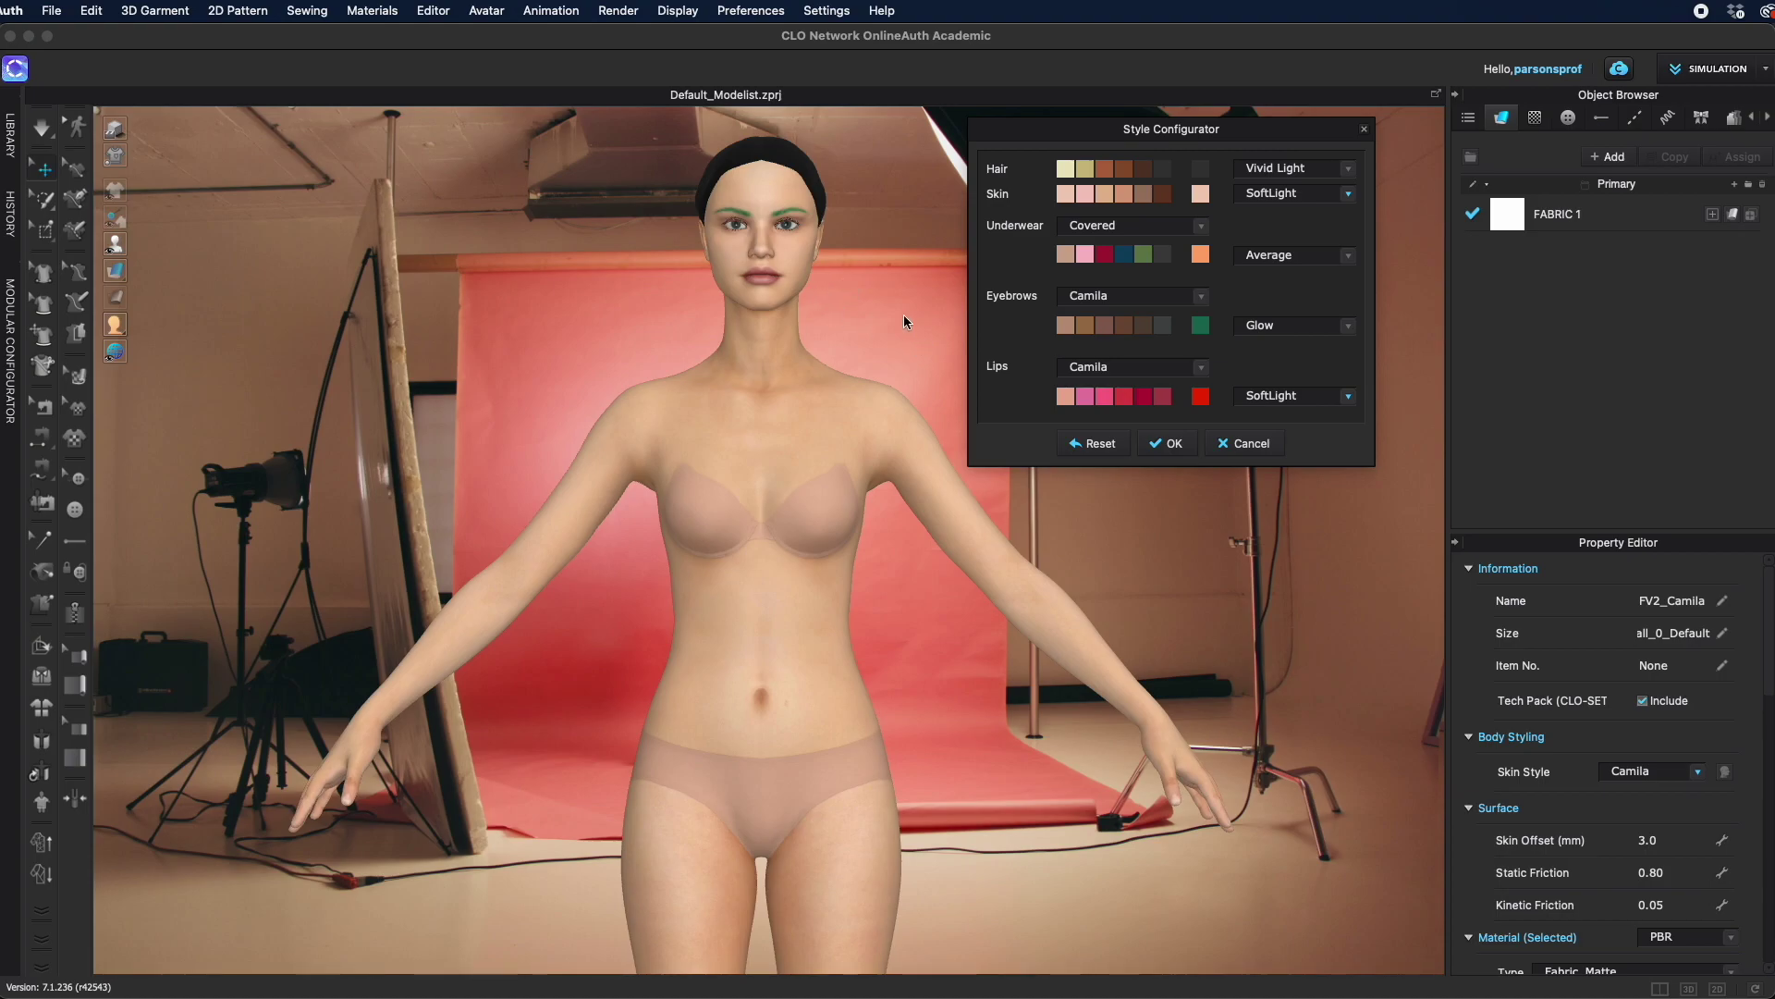
left_click(1348, 396)
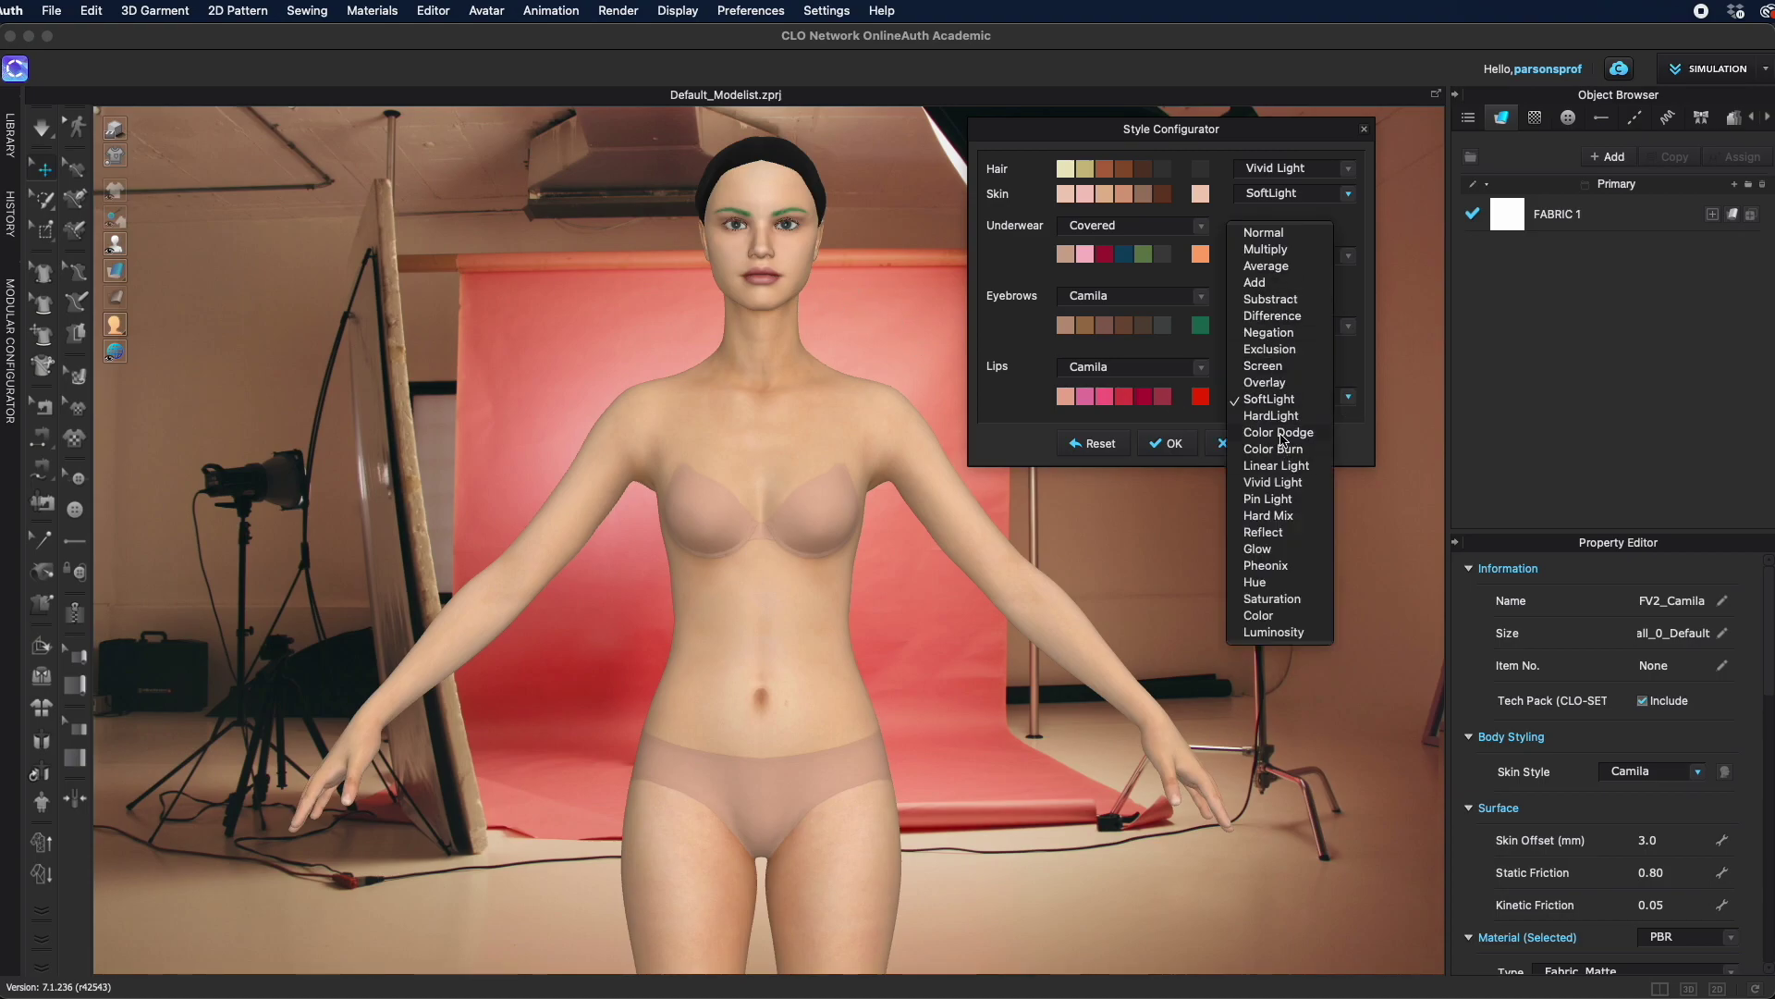
left_click(1280, 234)
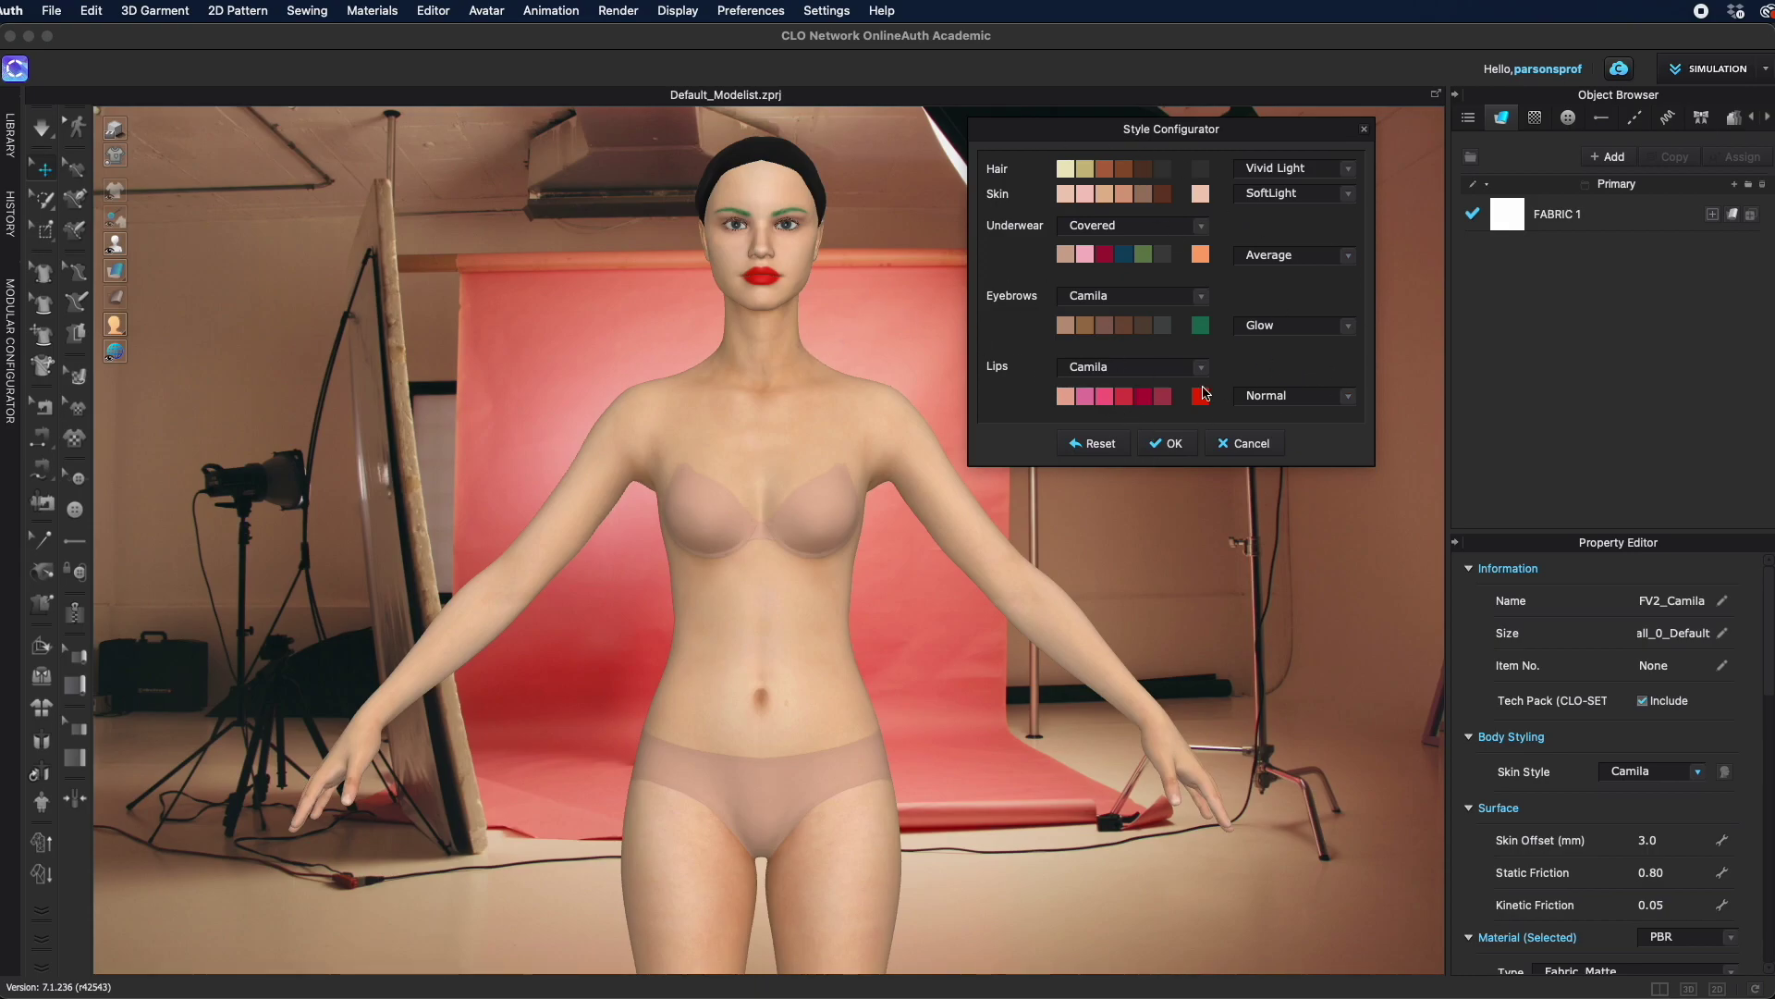
left_click(1171, 445)
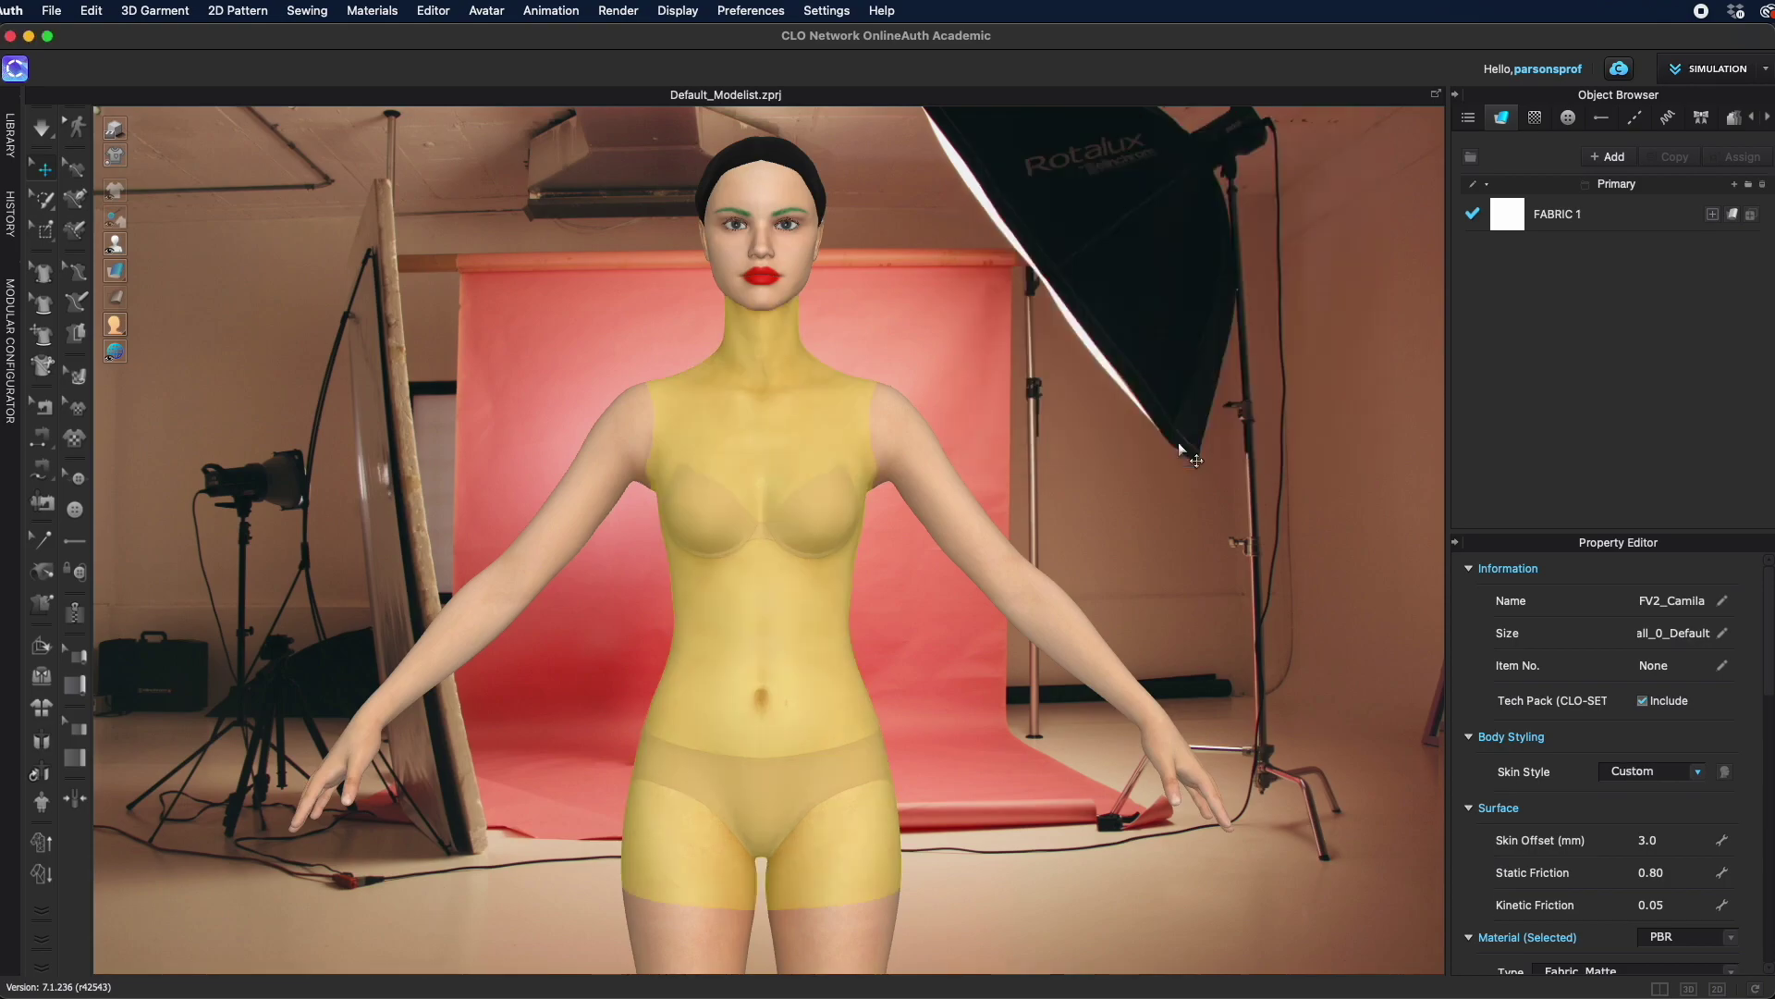
Select the avatar's face and bring up its Material Texture to browse the face texture file
left_click(1157, 490)
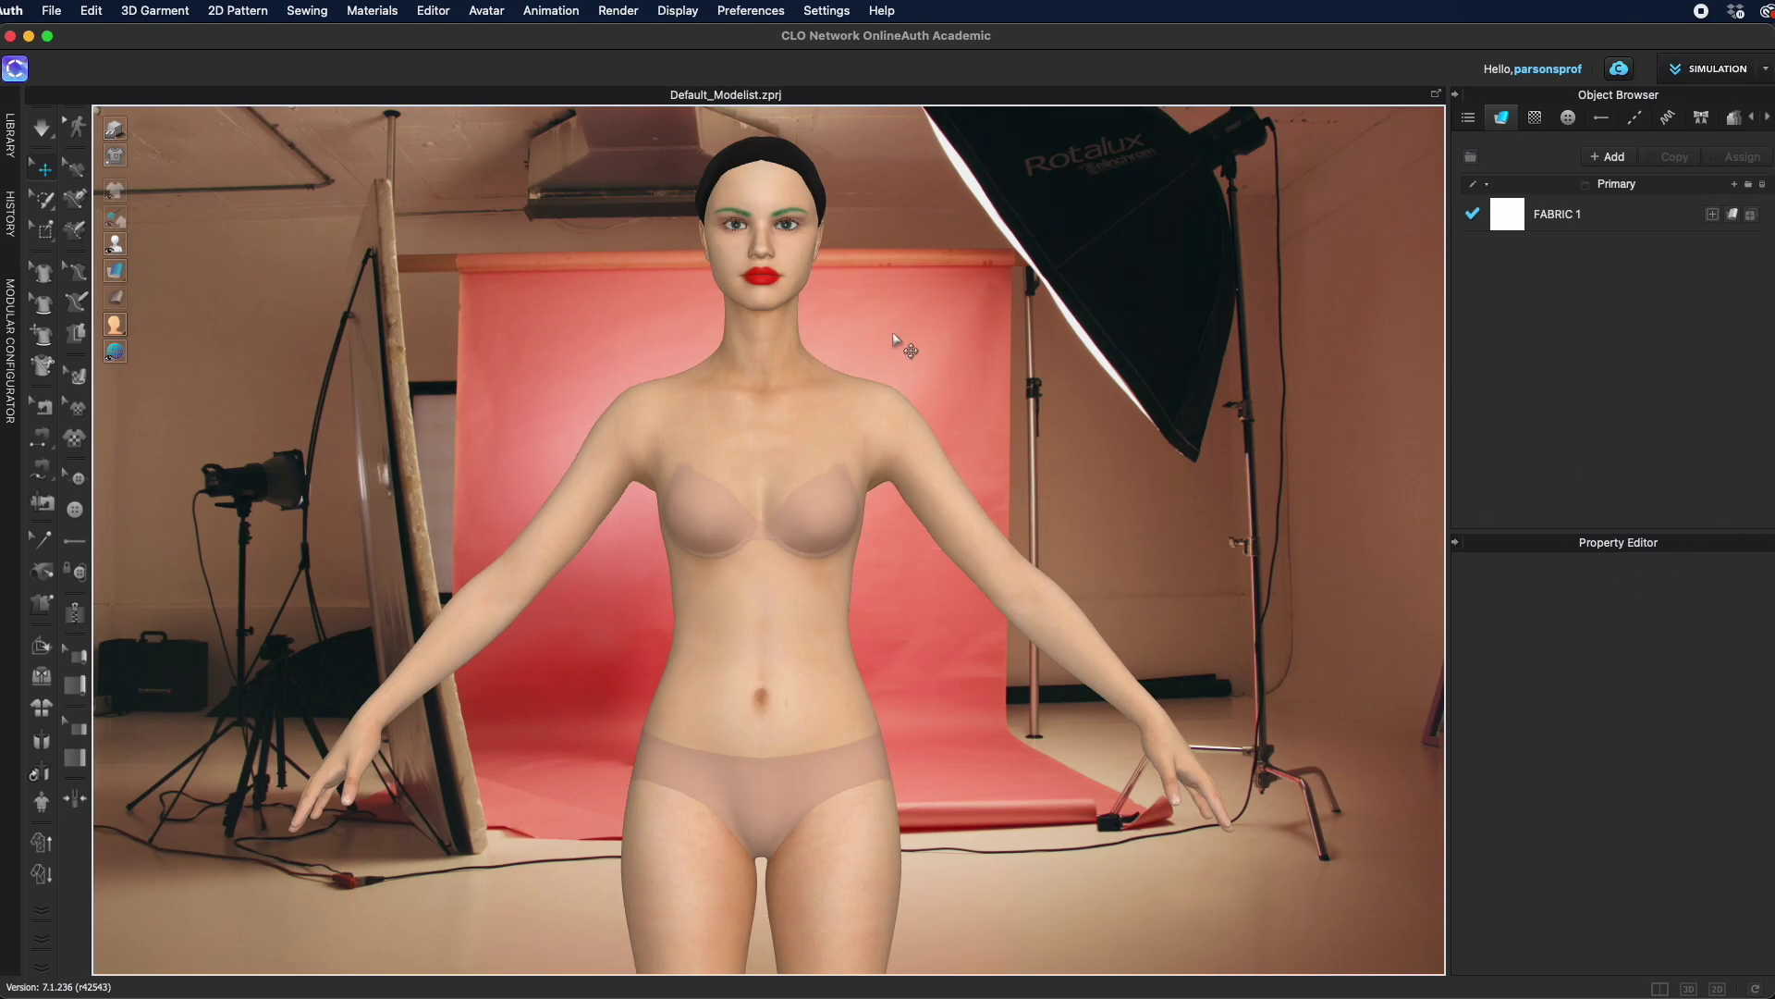
left_click(795, 248)
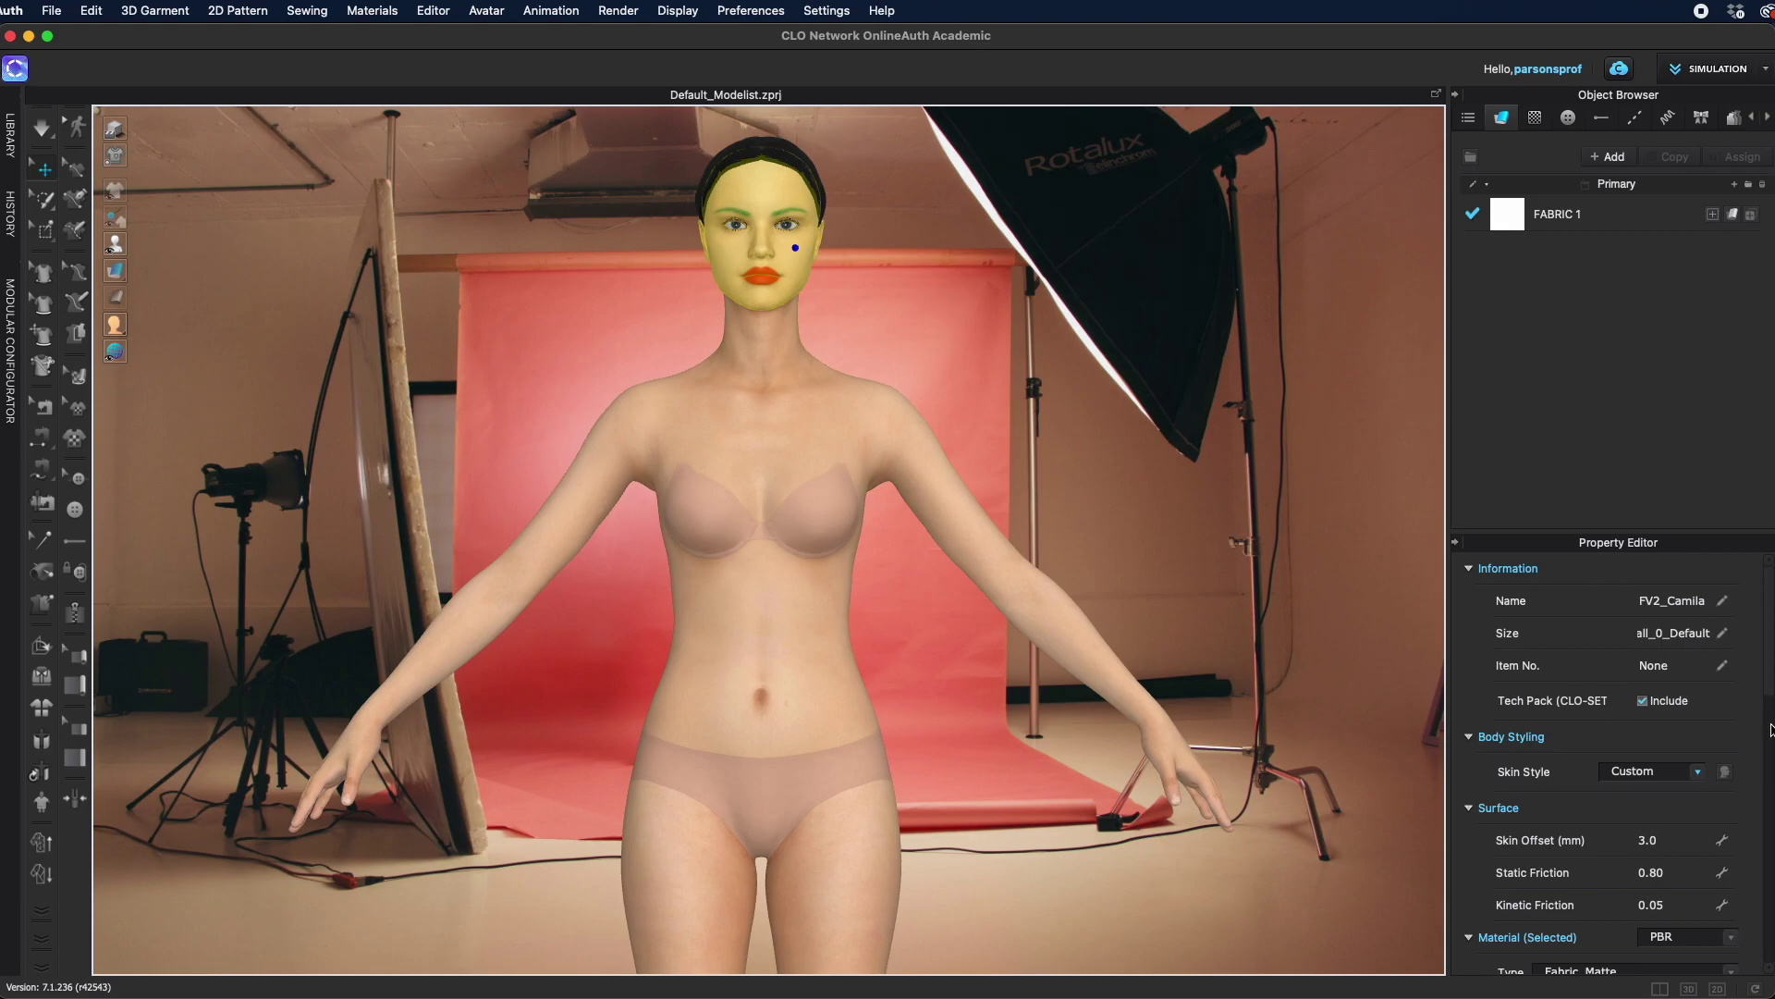
scroll(1649, 754, "down", 3)
scroll(1649, 745, "down", 2)
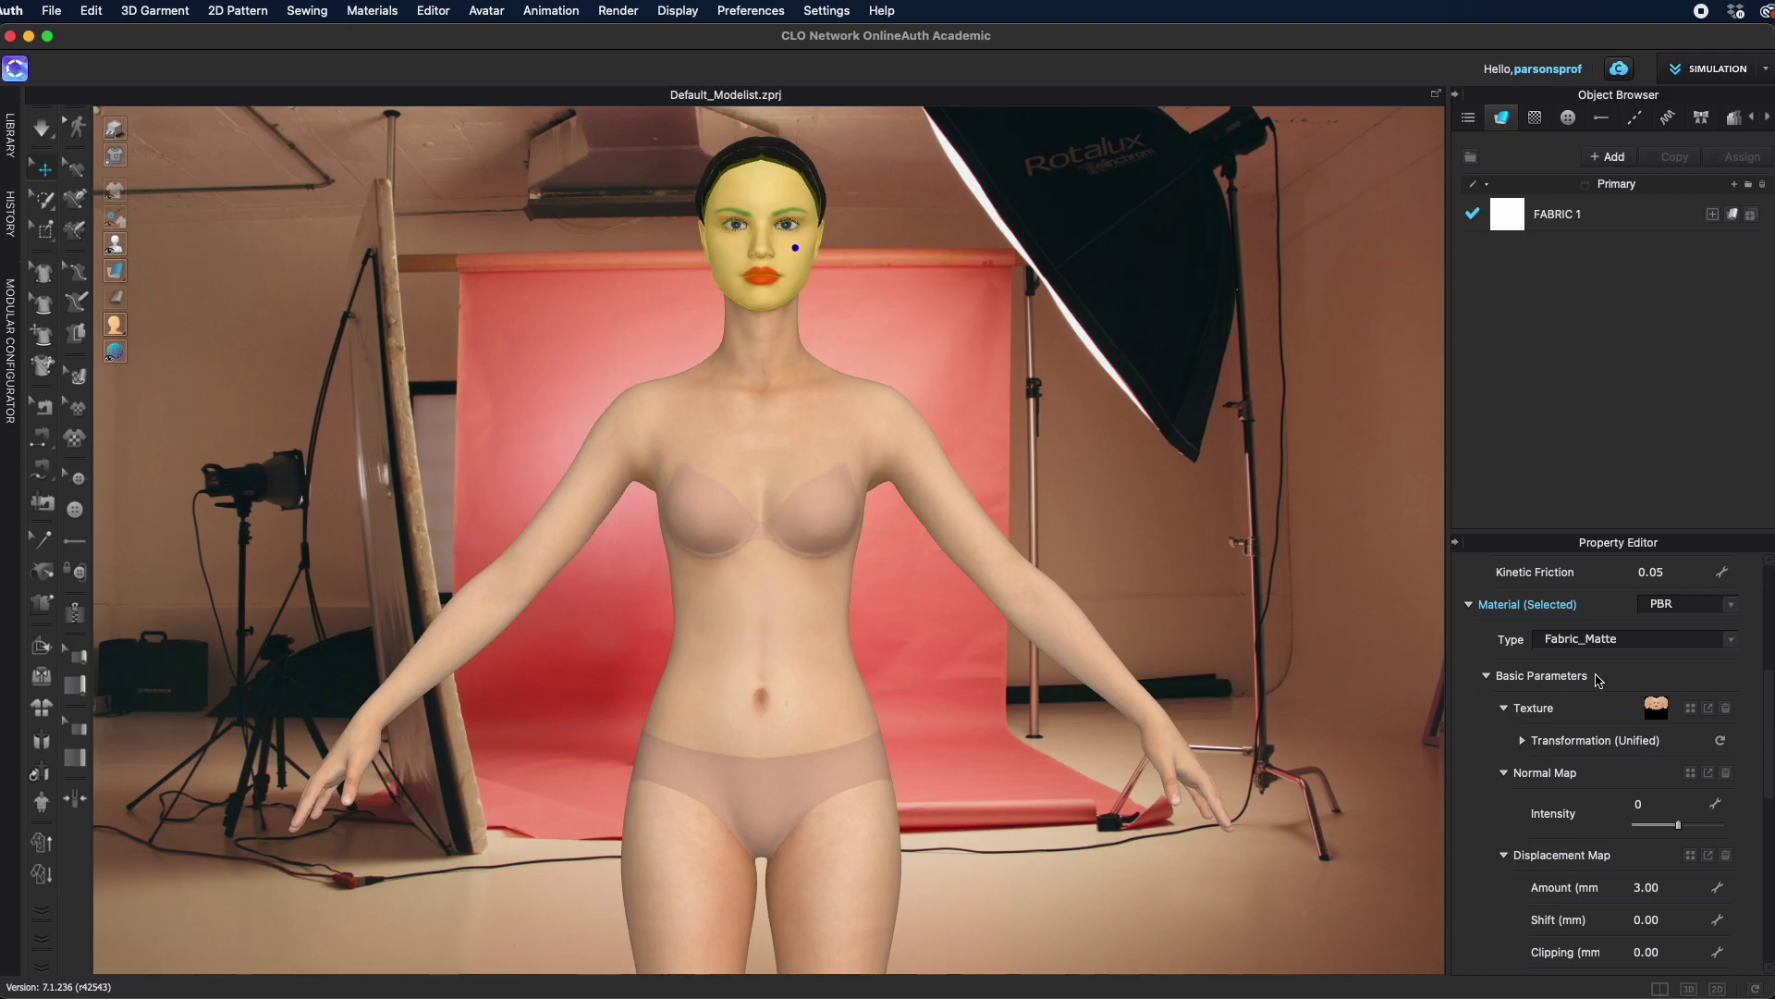
left_click(1658, 707)
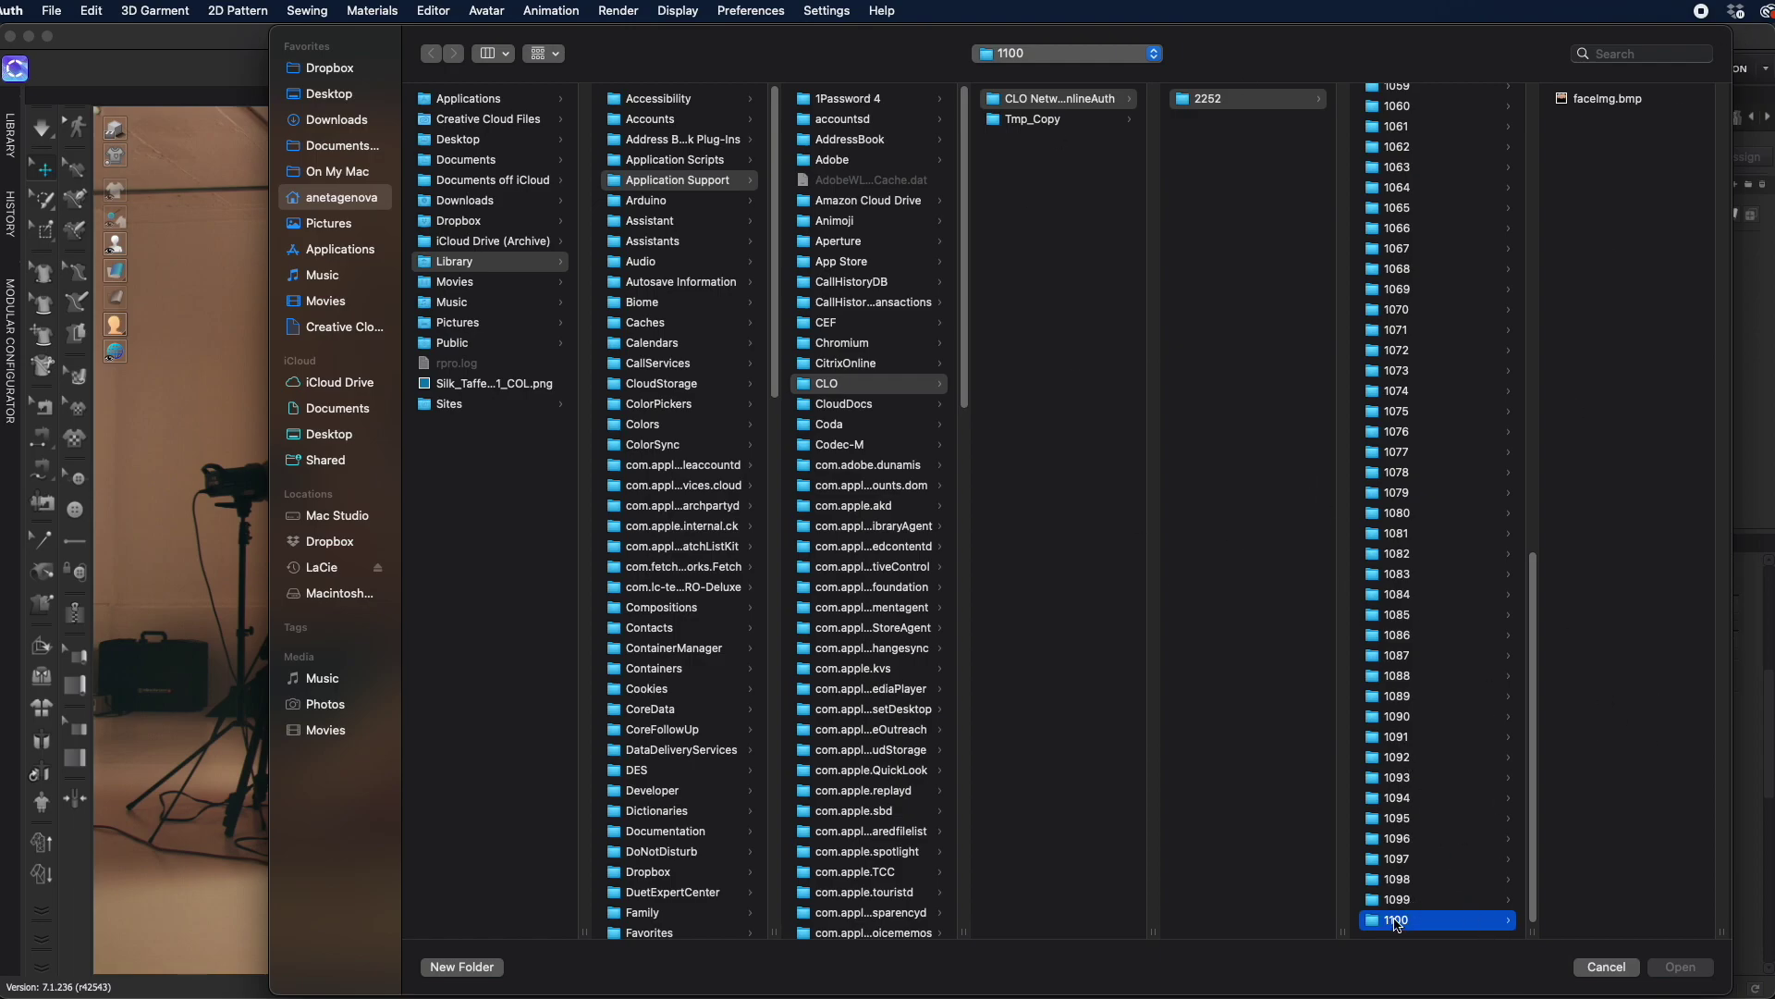
Find faceImg.bmp in folder 1100, drag it into Photoshop, and close the browser
left_click(1609, 99)
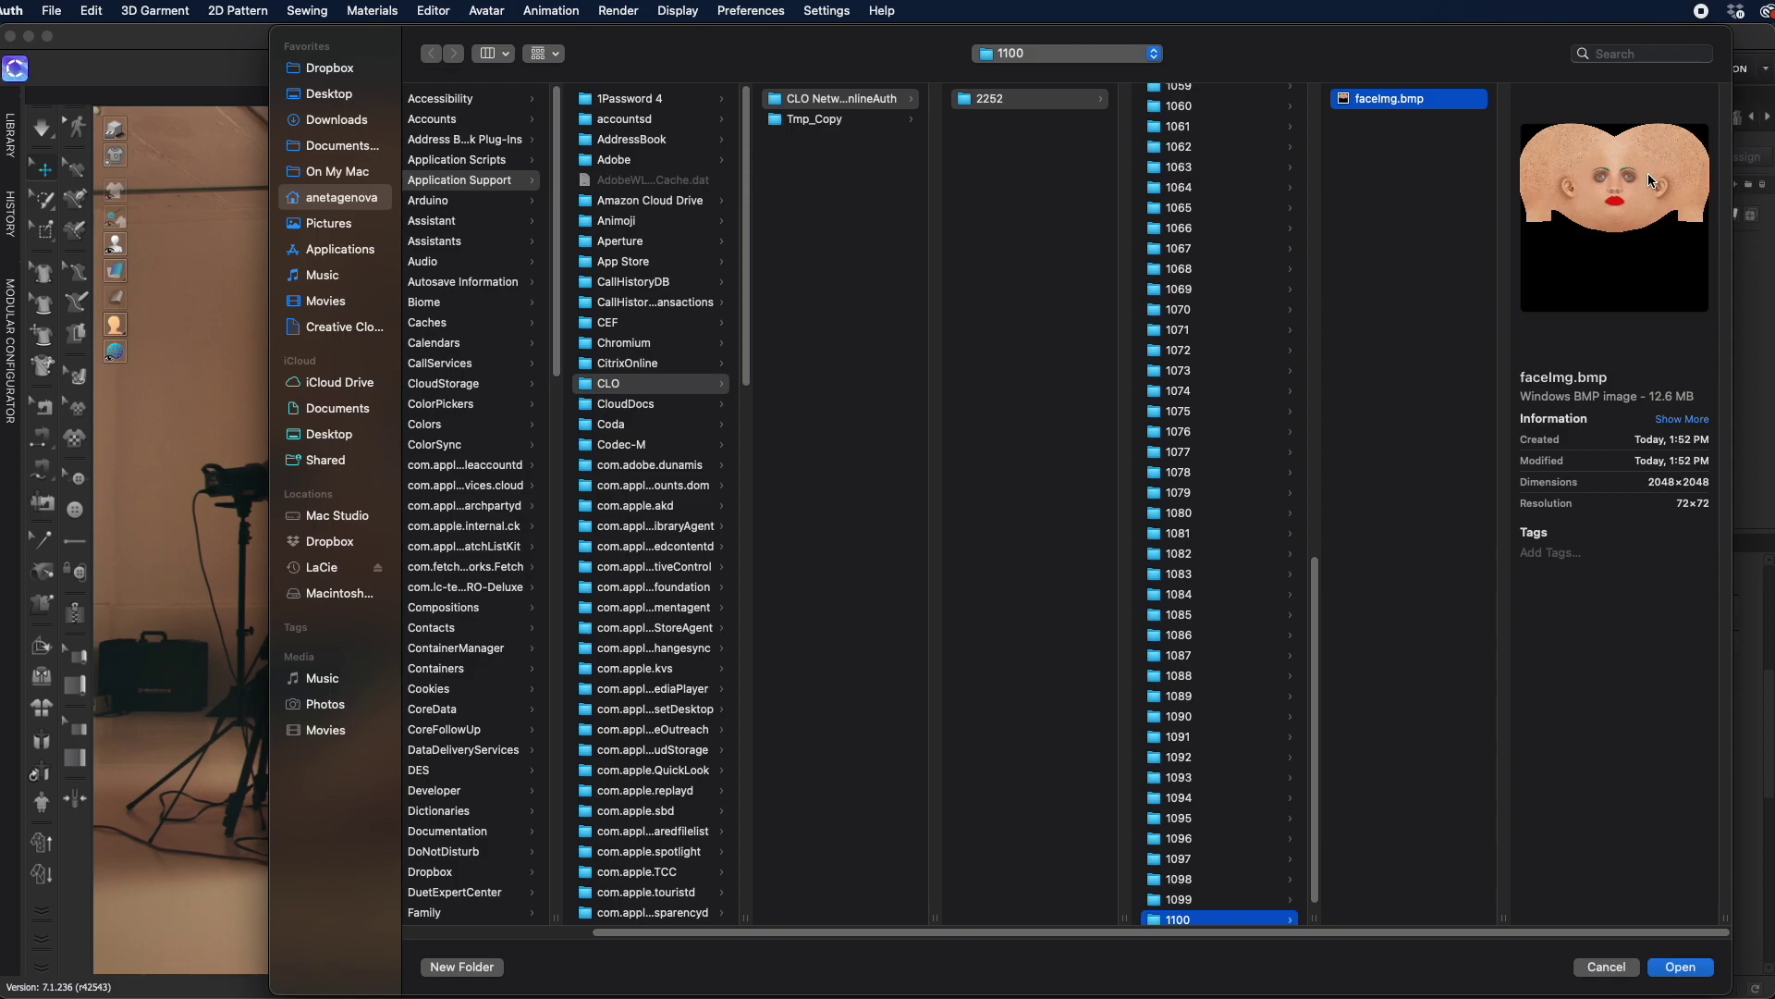
left_click(1293, 919)
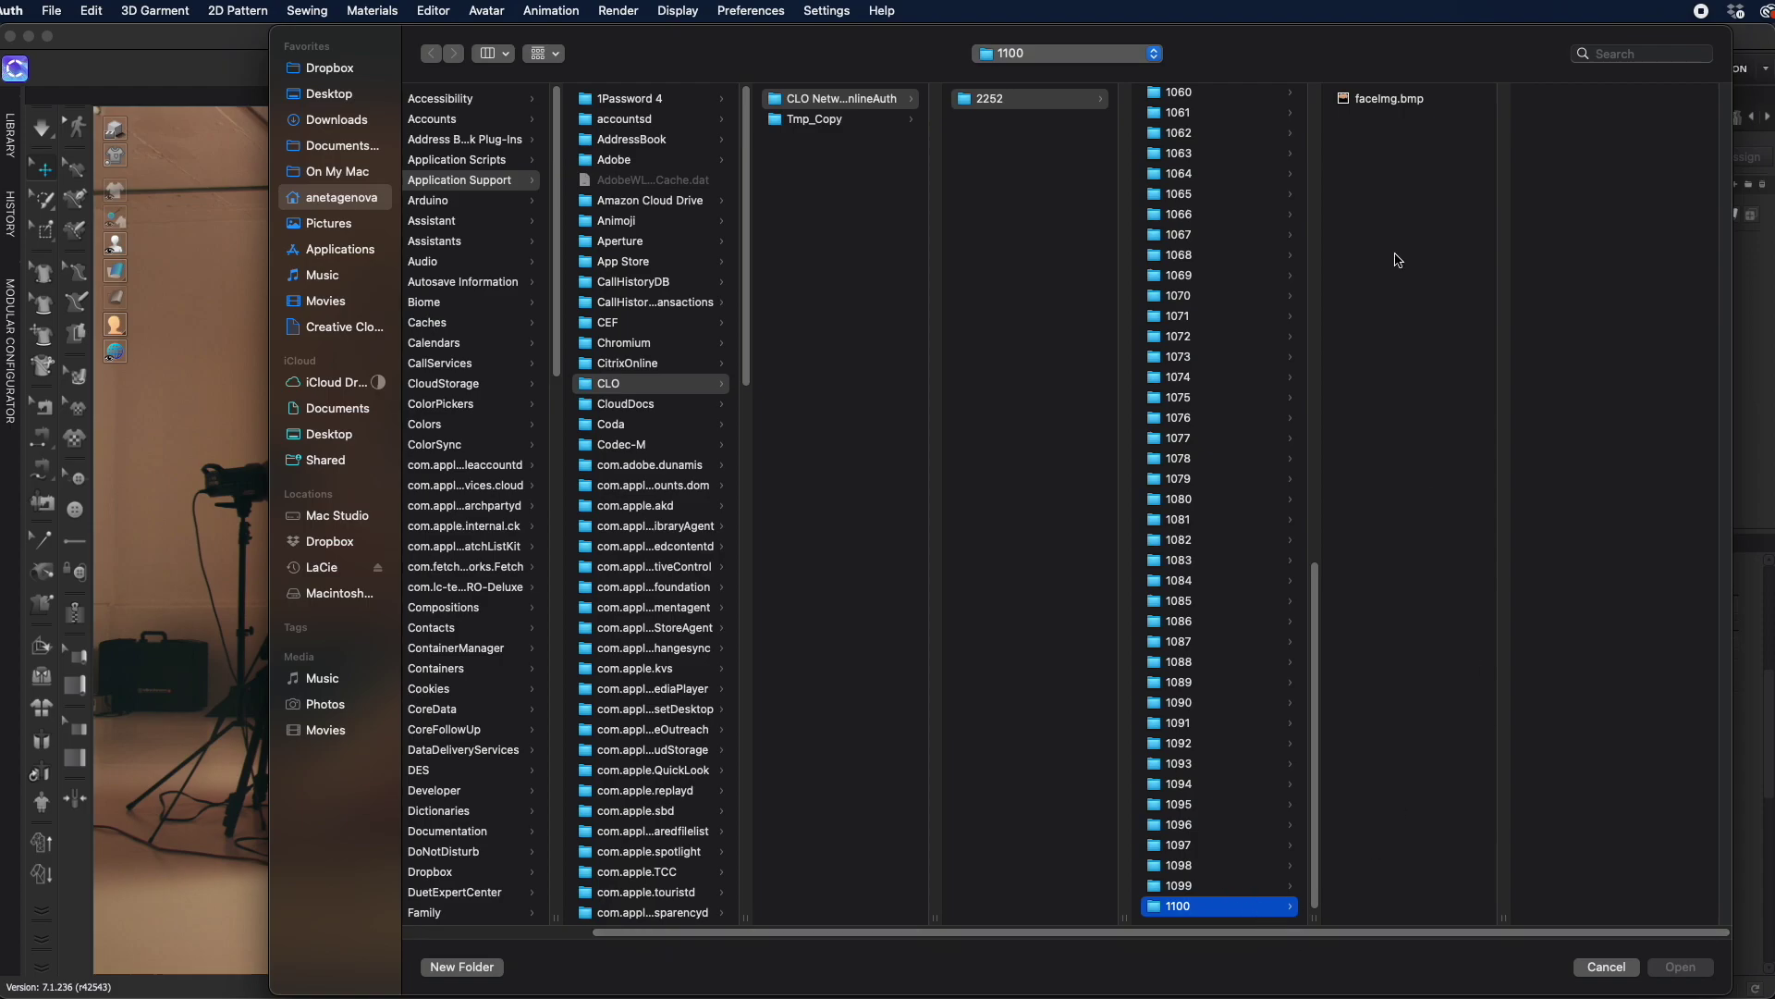
left_click(1421, 111)
left_click_drag(1420, 107, 1350, 562)
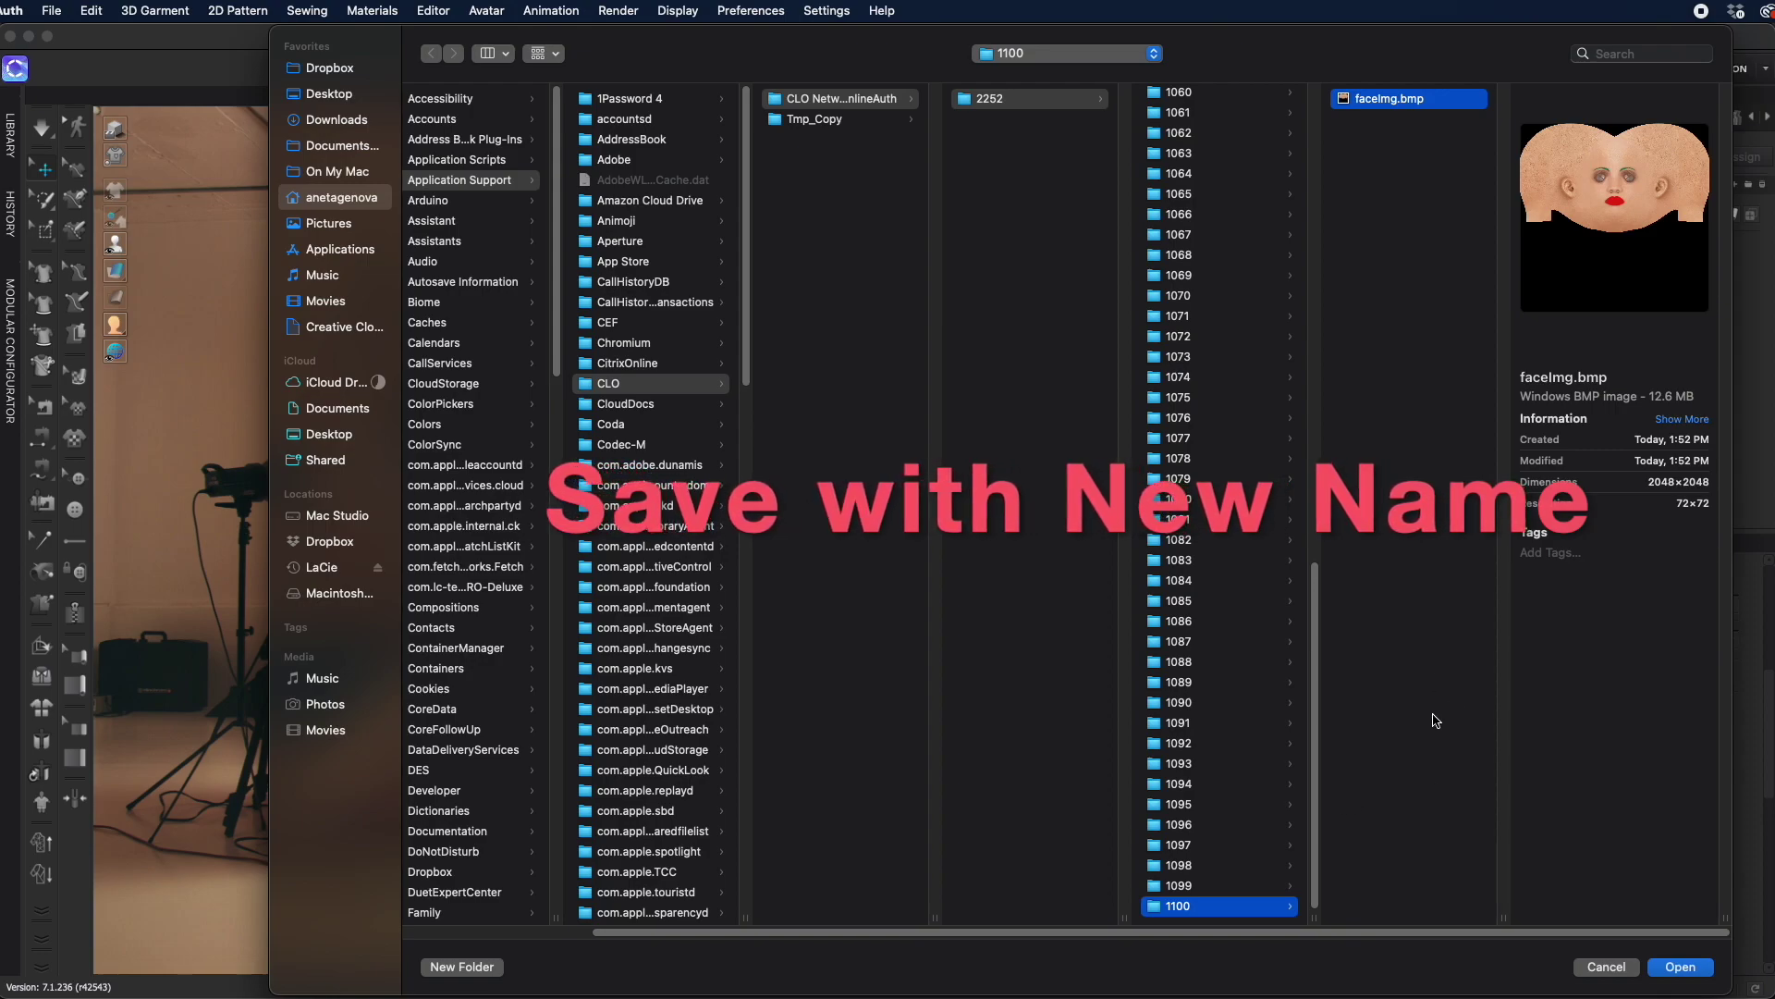
left_click(1240, 911)
right_click(1240, 913)
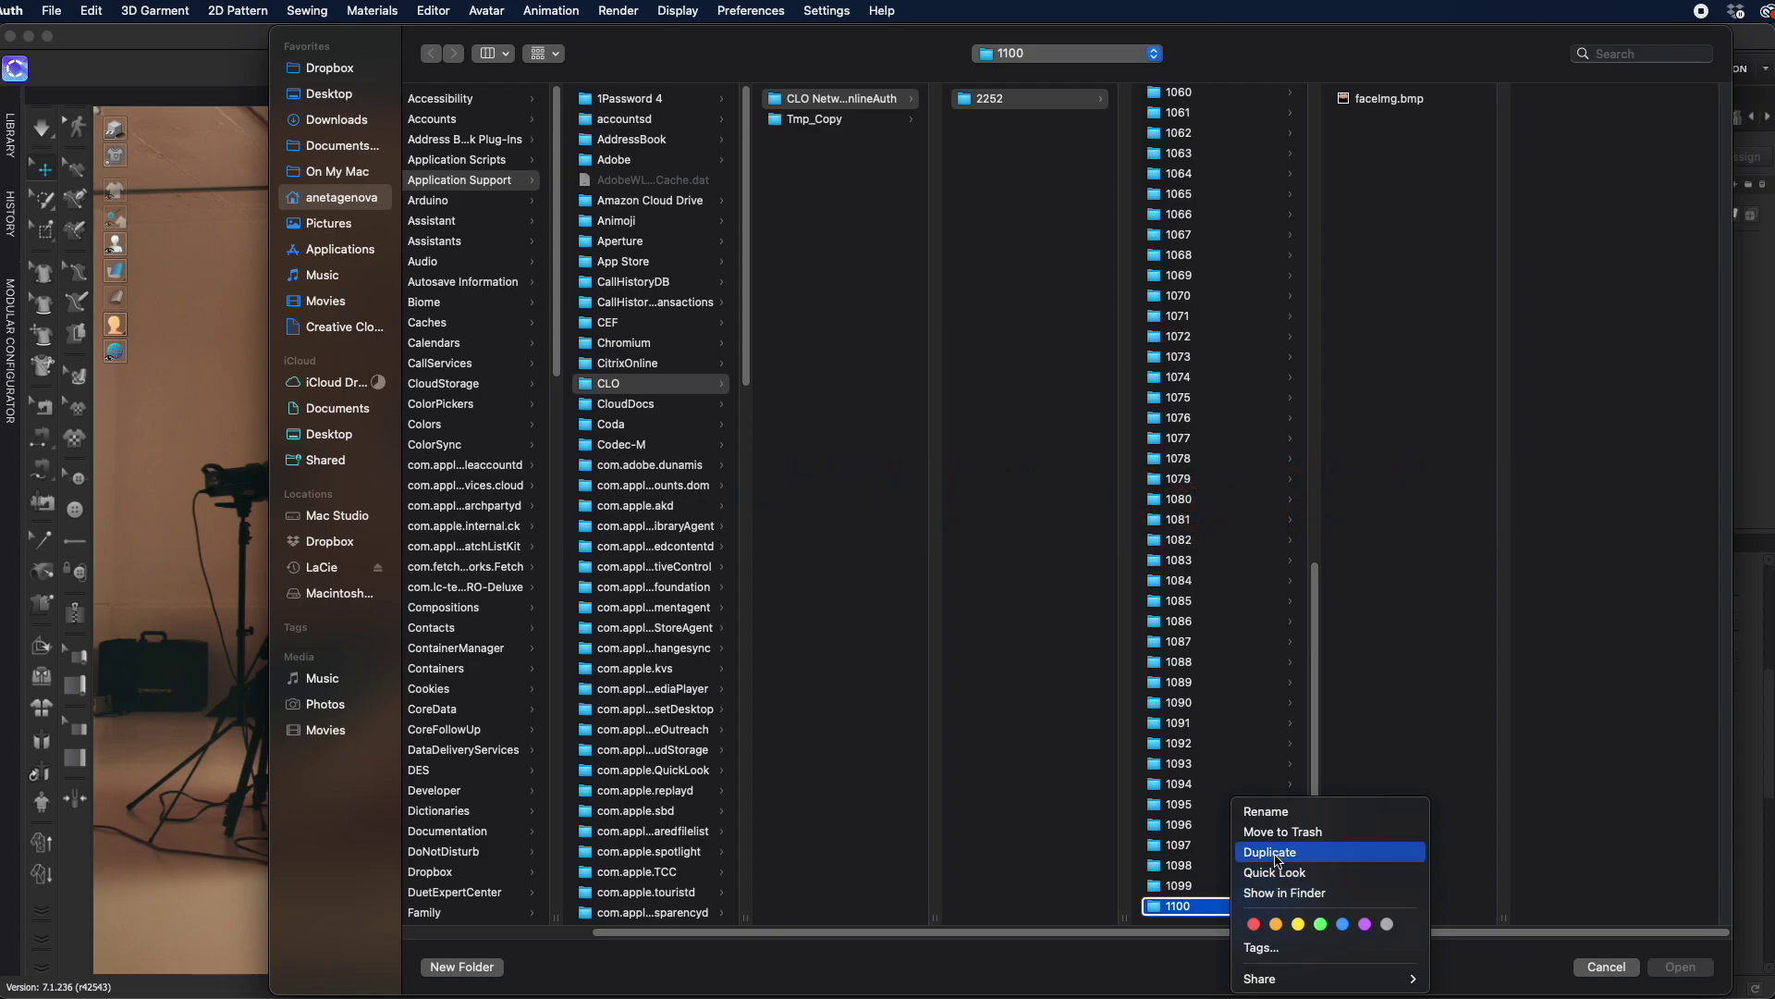
left_click(1445, 759)
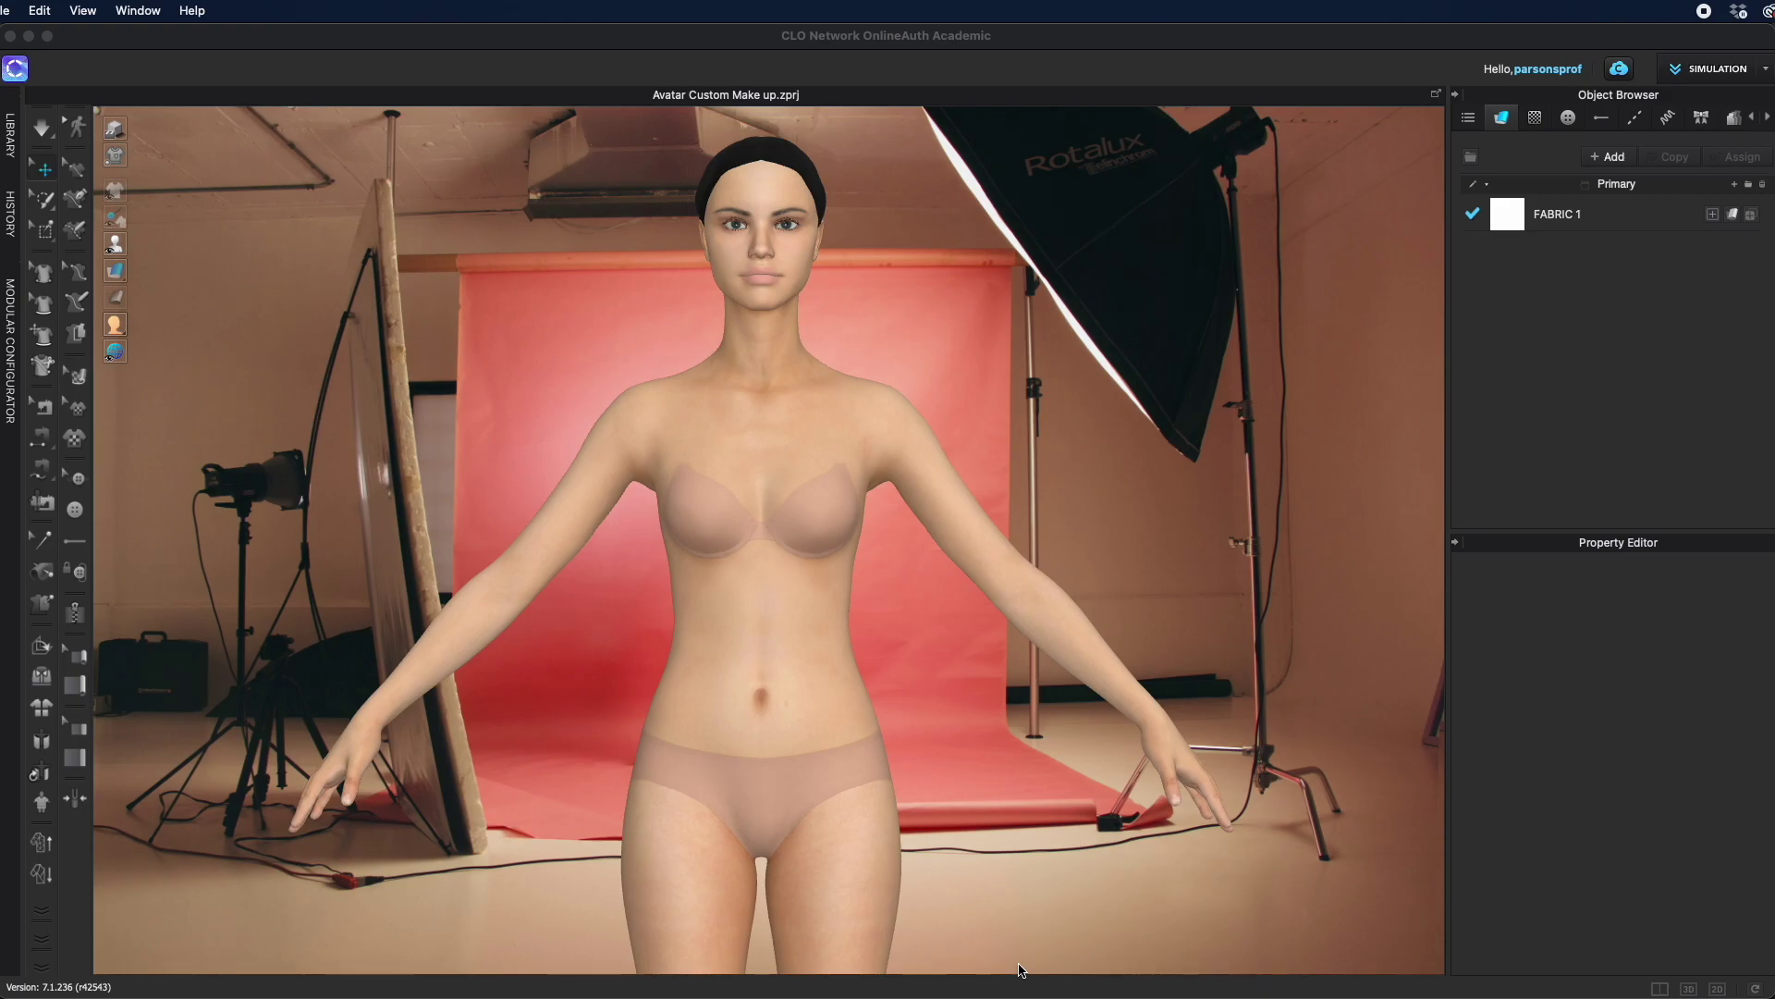
Duplicate the face texture as faceImg copy.bmp and drag the copy into Photoshop
left_click(803, 251)
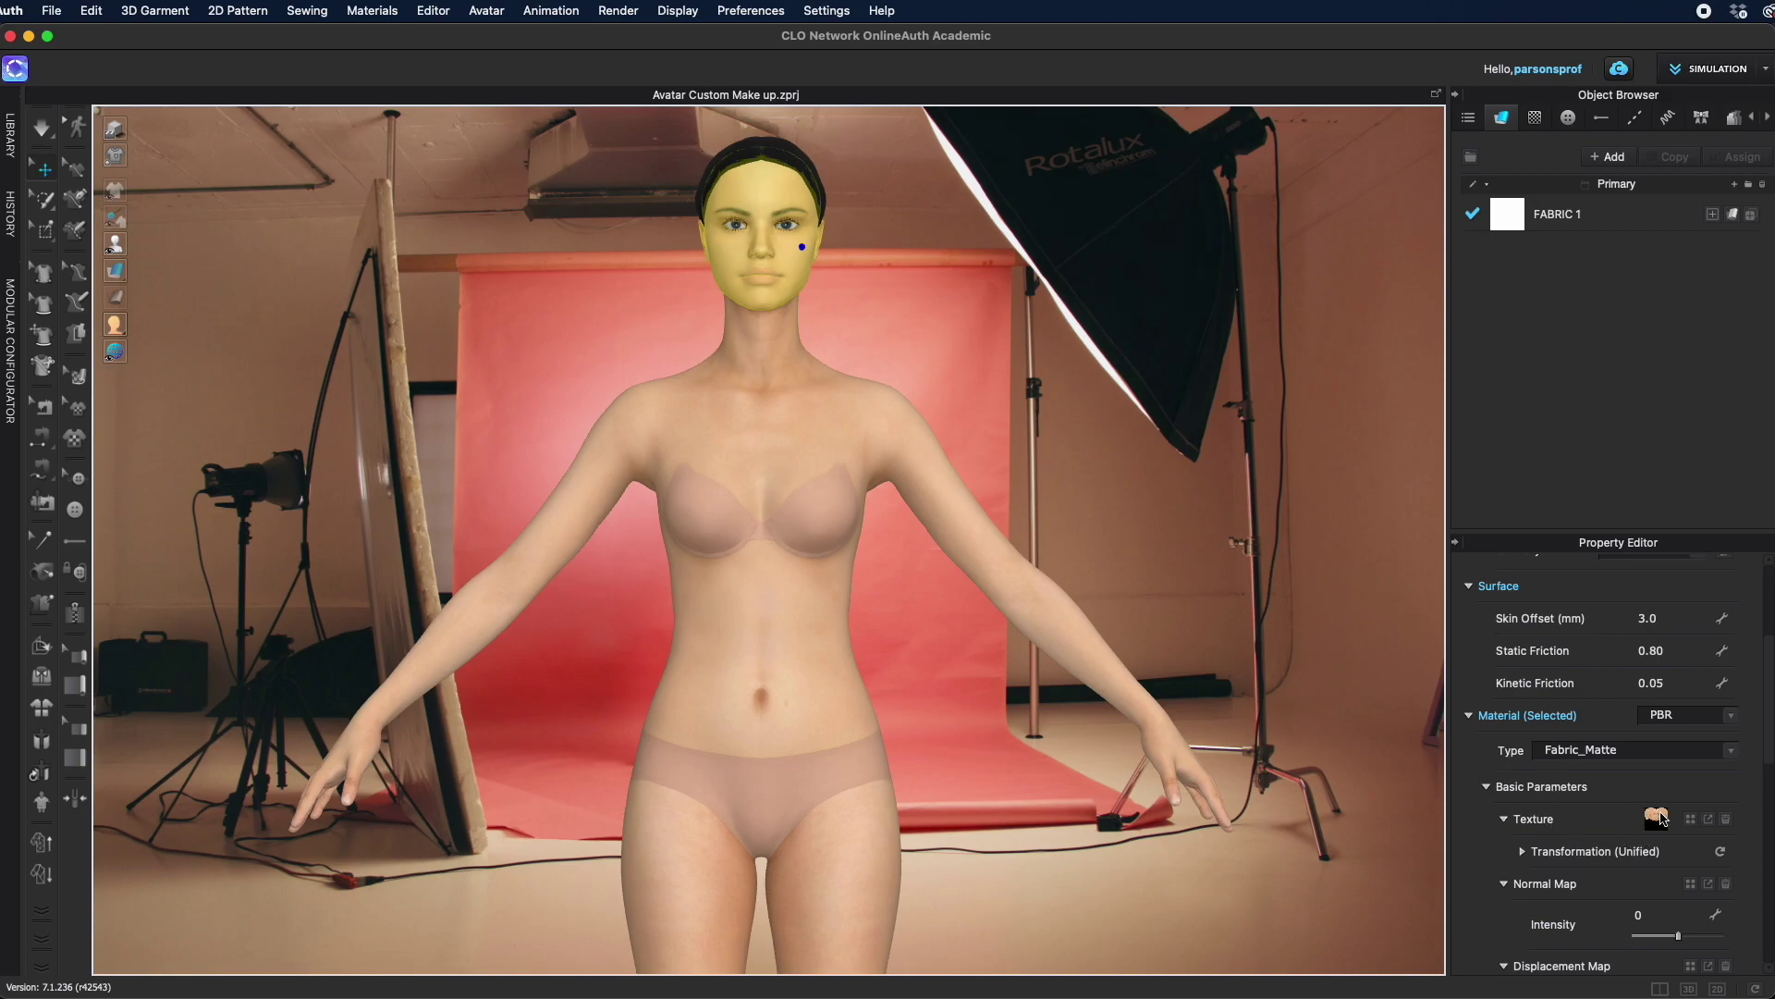
left_click(1696, 826)
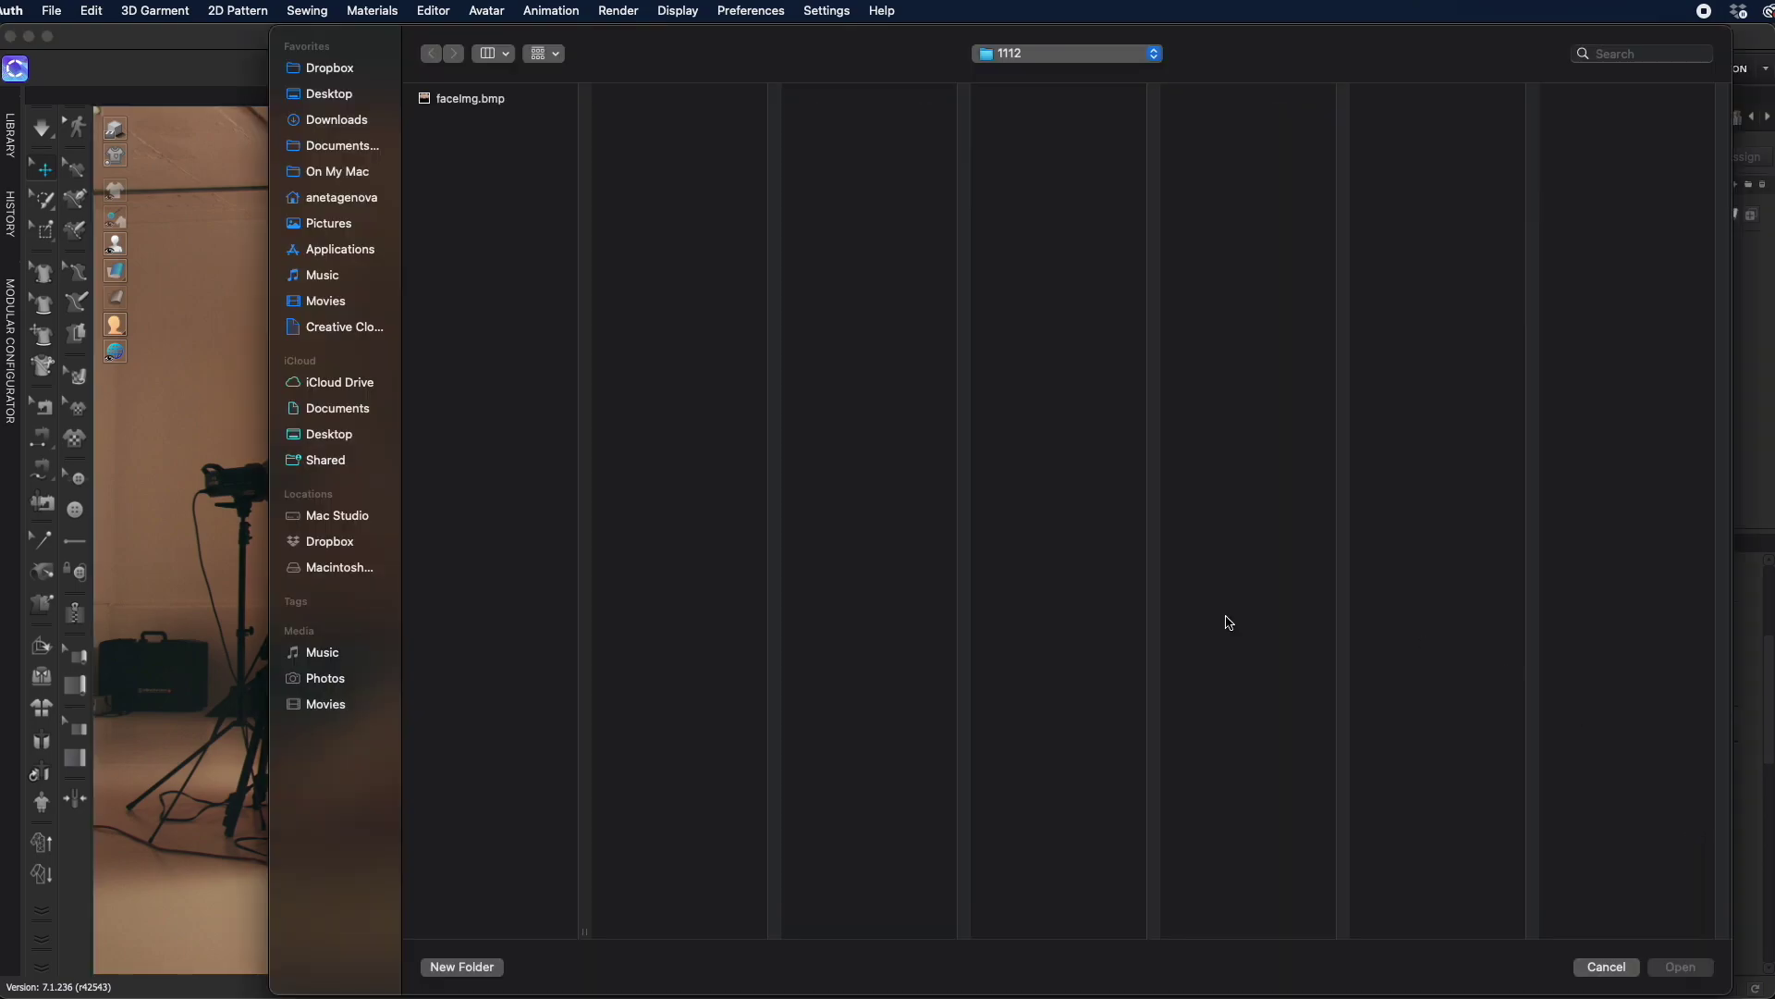
right_click(480, 97)
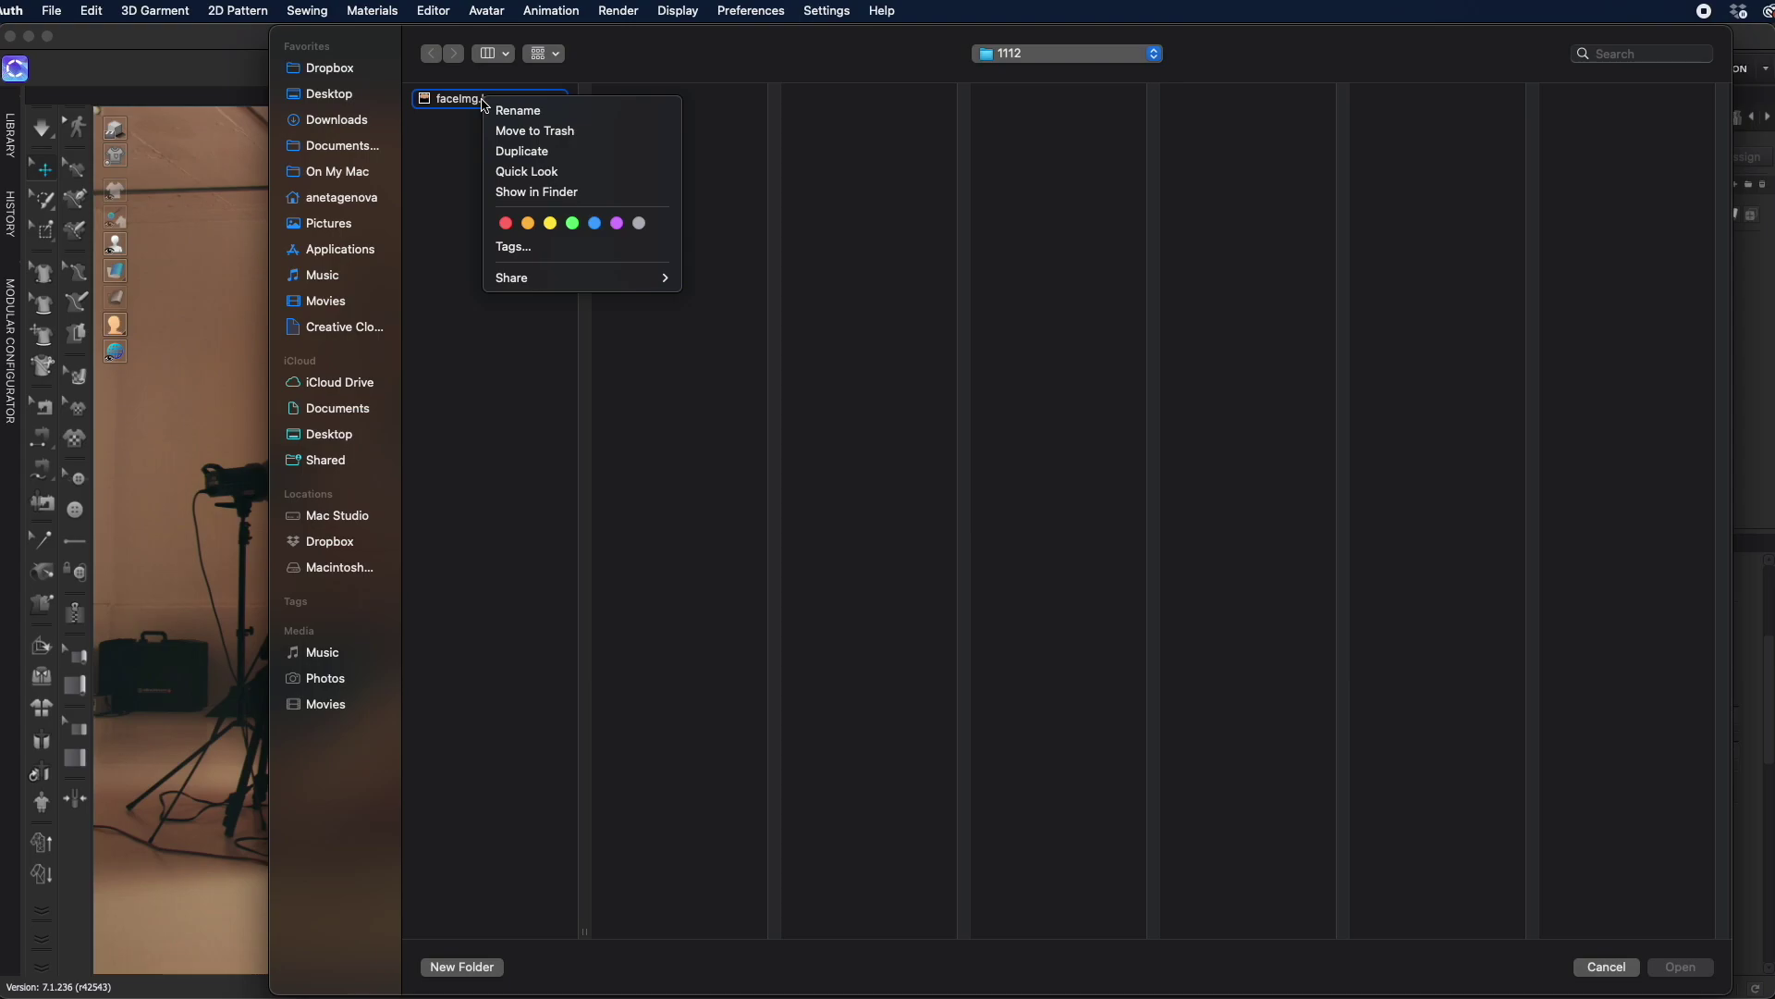
left_click(543, 149)
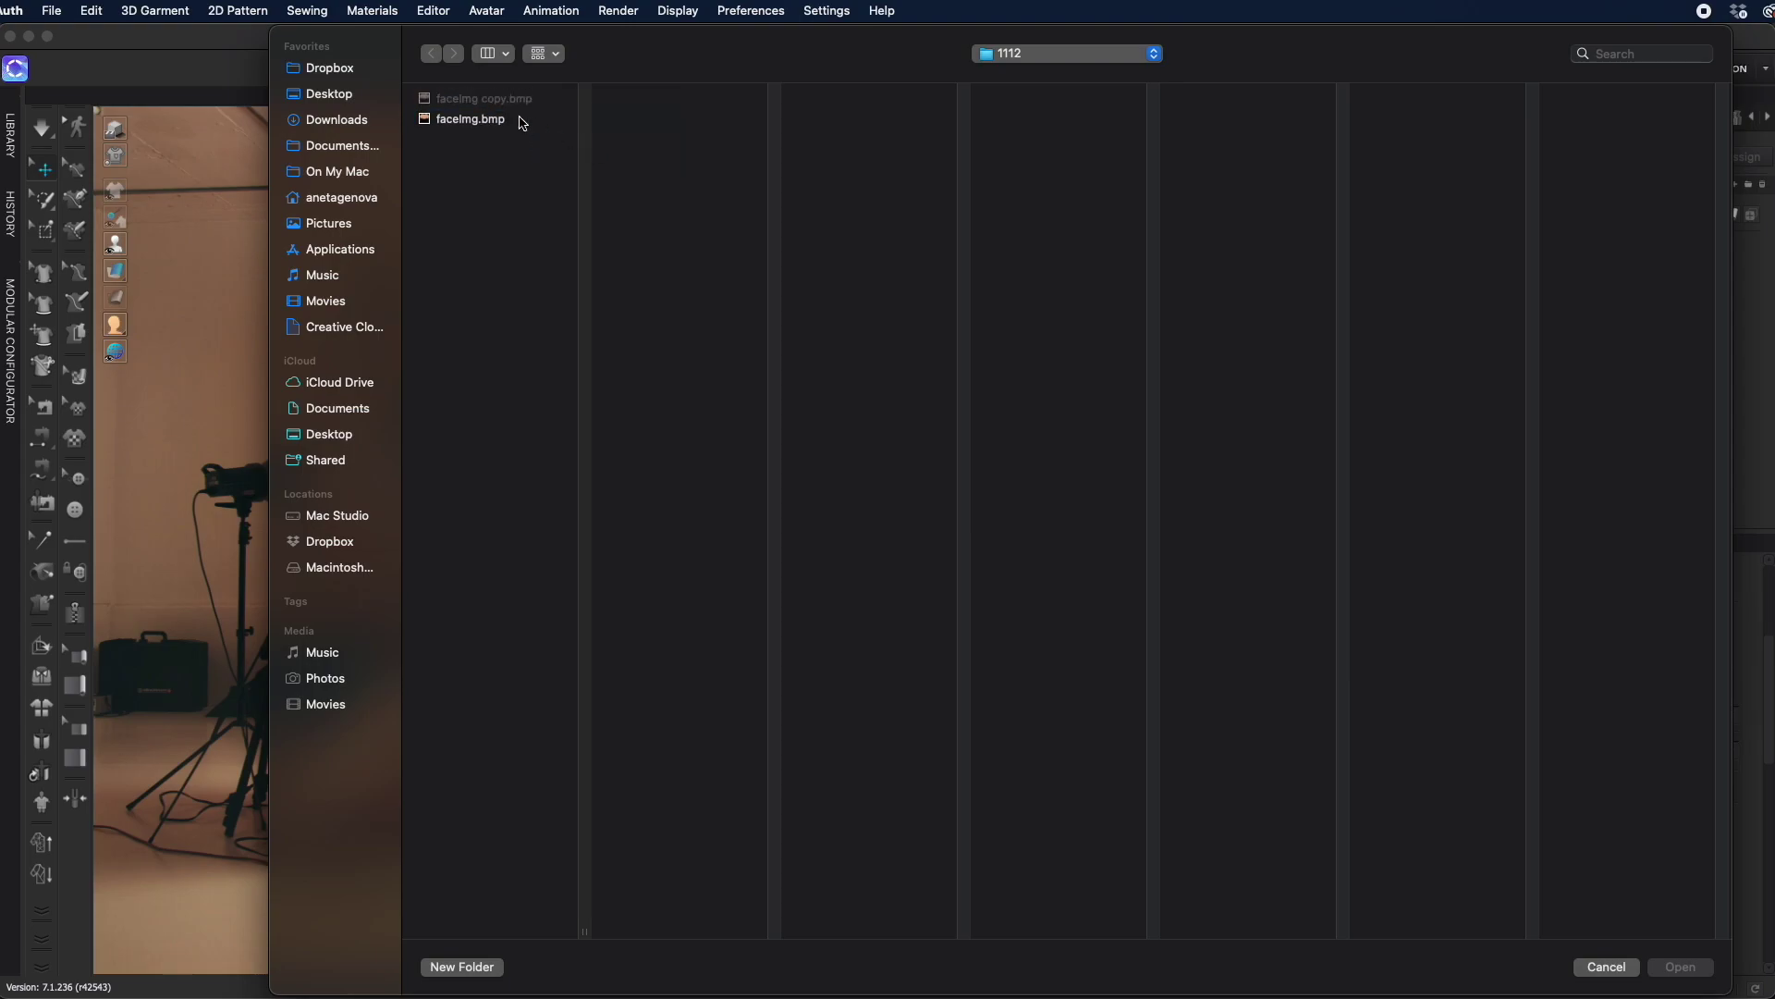
left_click(490, 98)
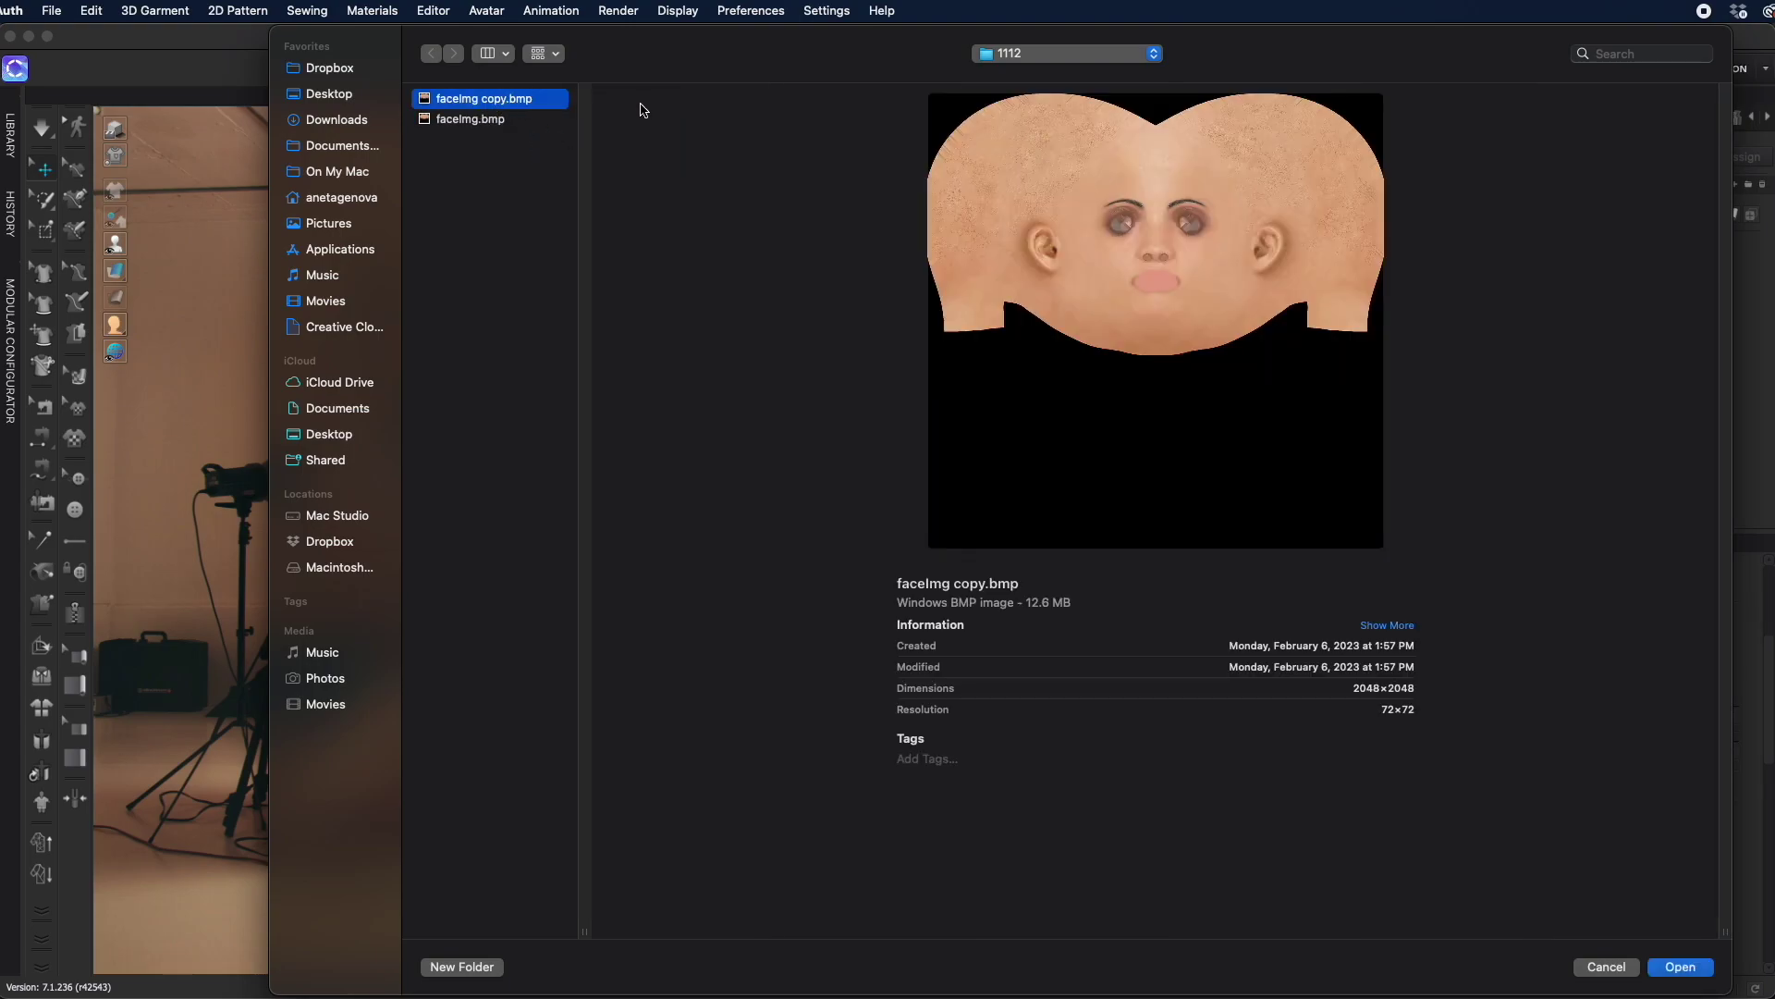
left_click_drag(490, 98, 14, 628)
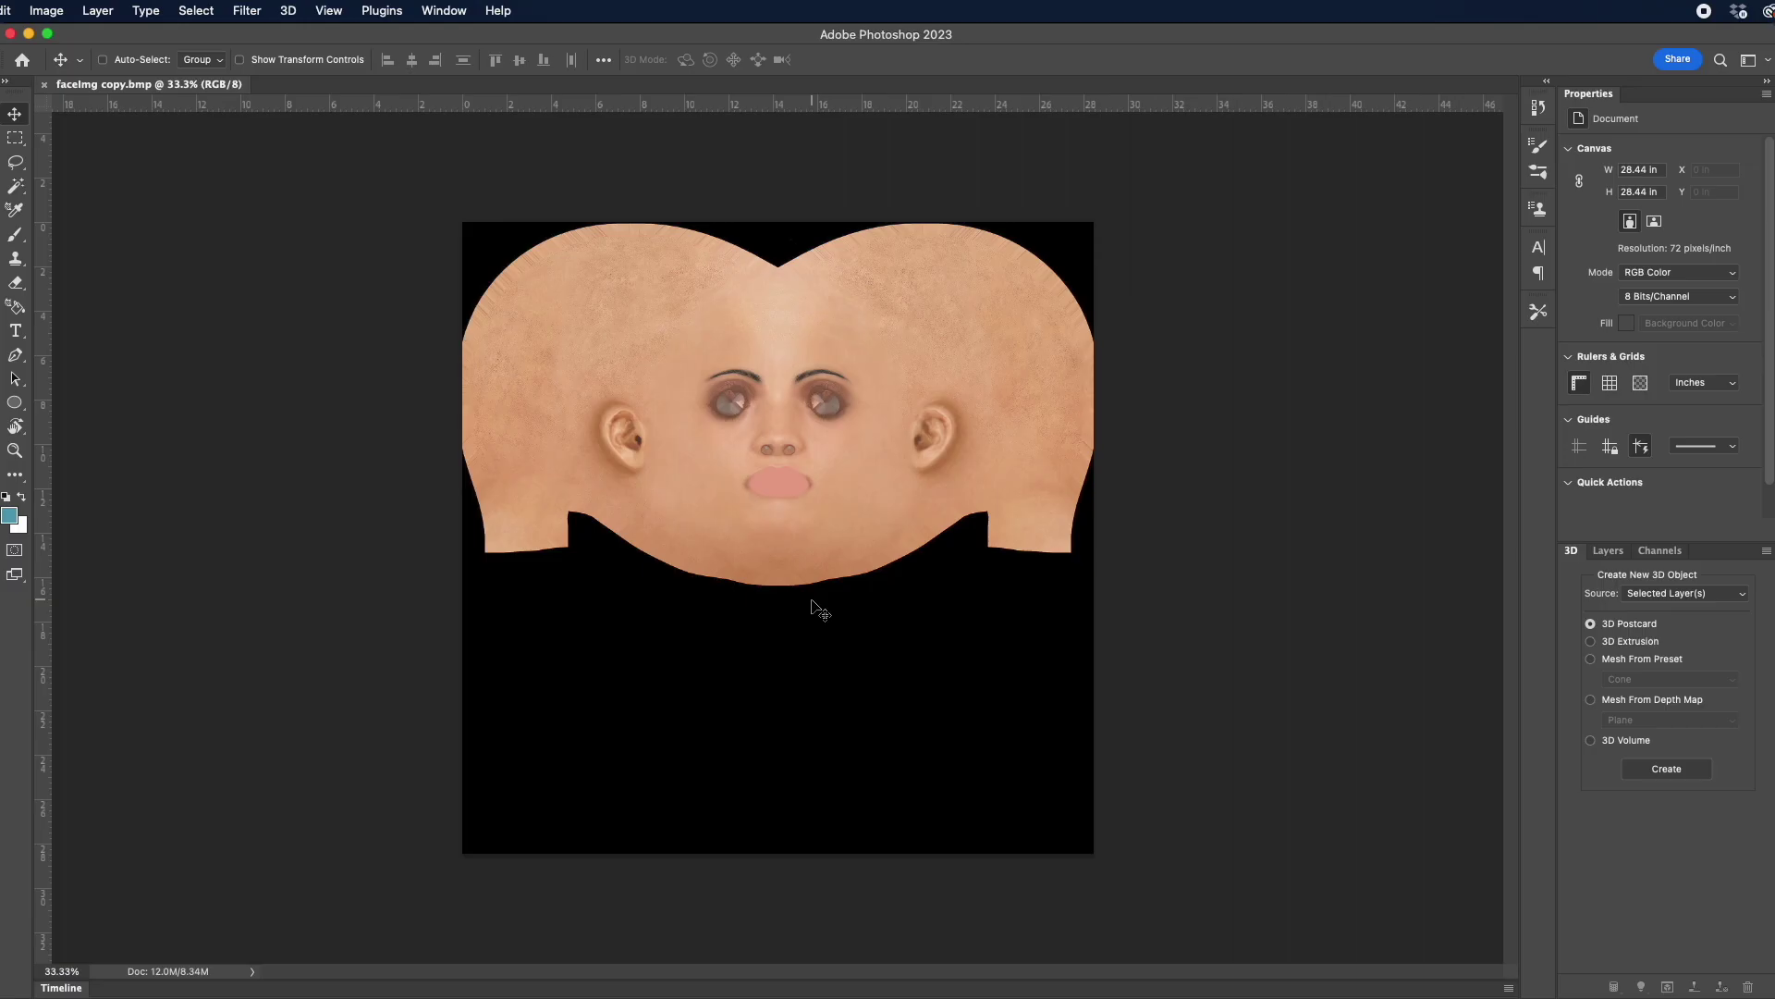
Zoom in on the faceImg copy.bmp texture and return from the reference photos to it
key("super+equal")
key("super+equal")
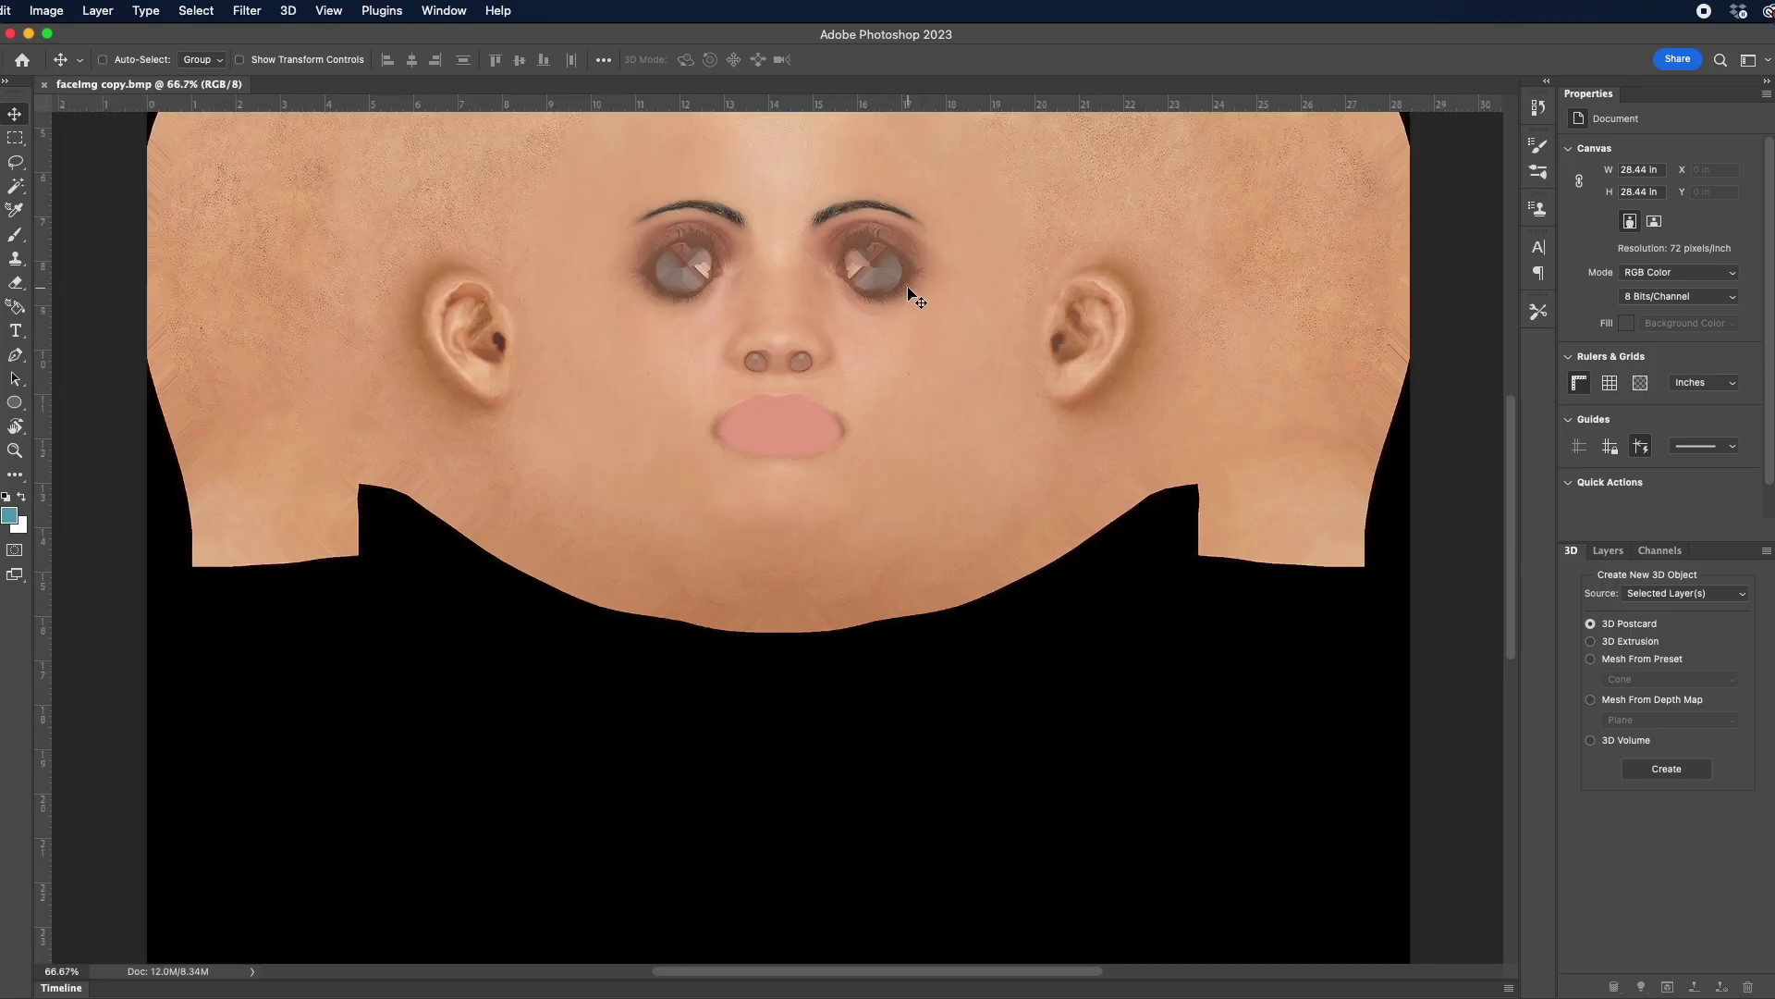
scroll(861, 583, "up", 5)
scroll(862, 582, "up", 2)
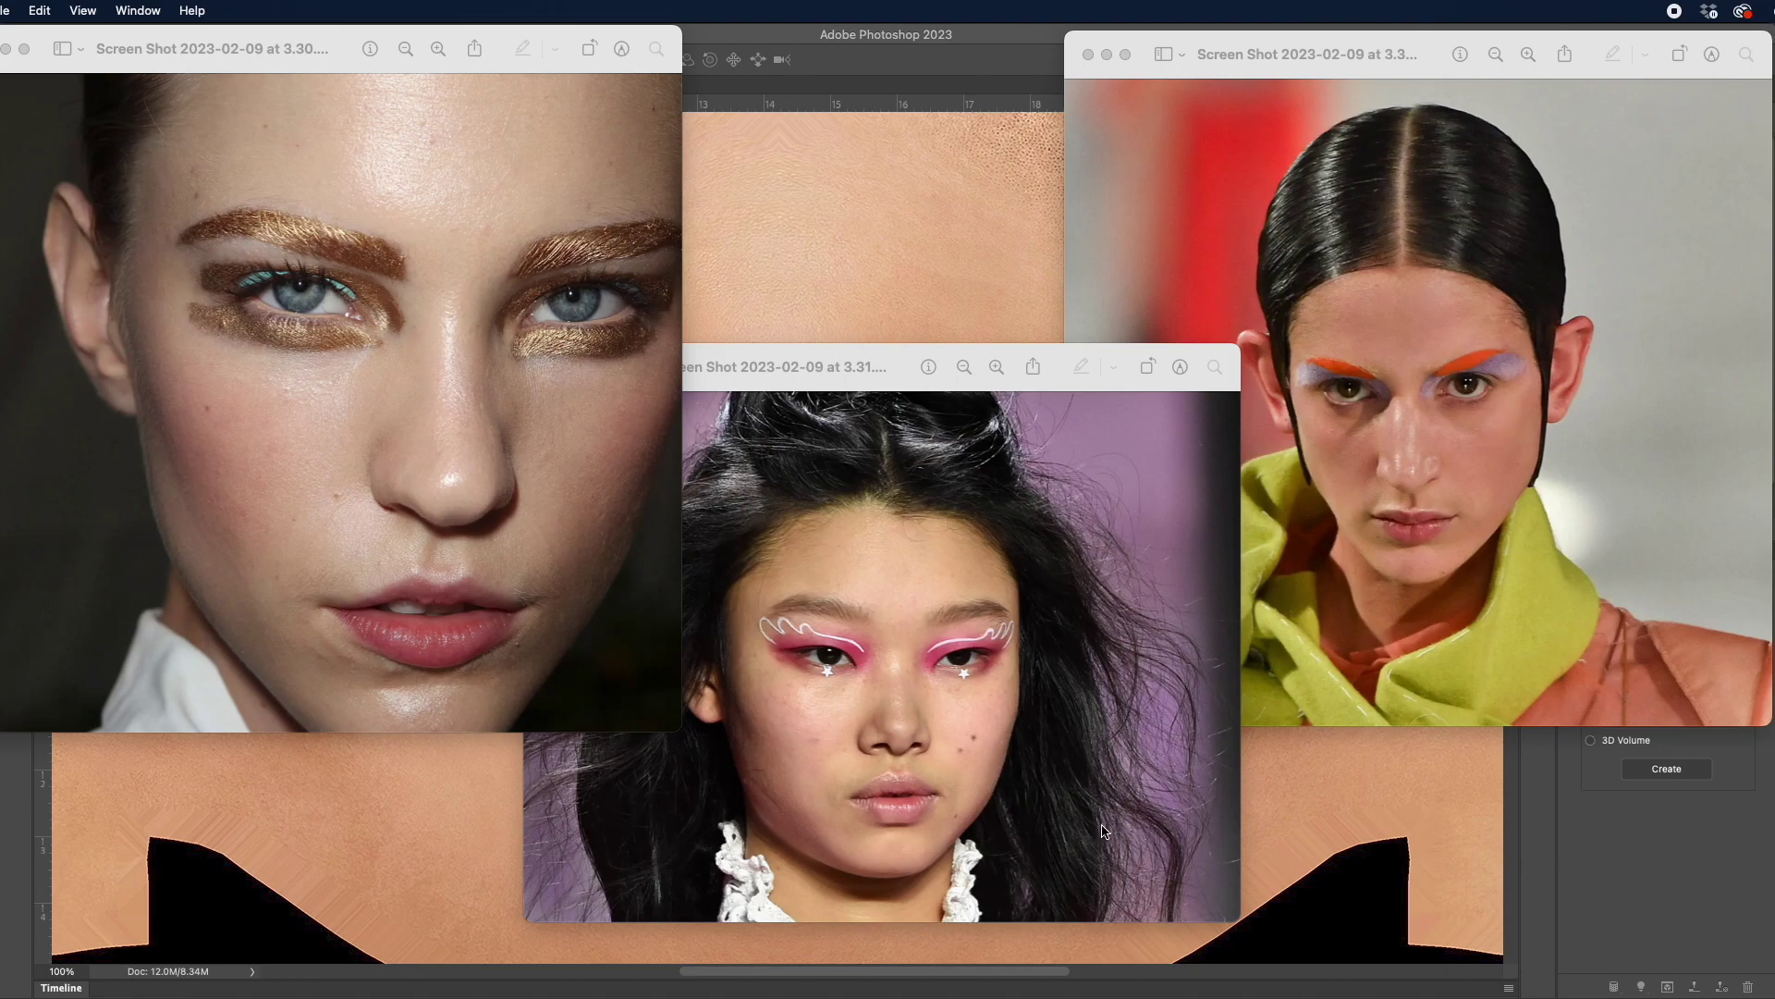
key("super+Tab")
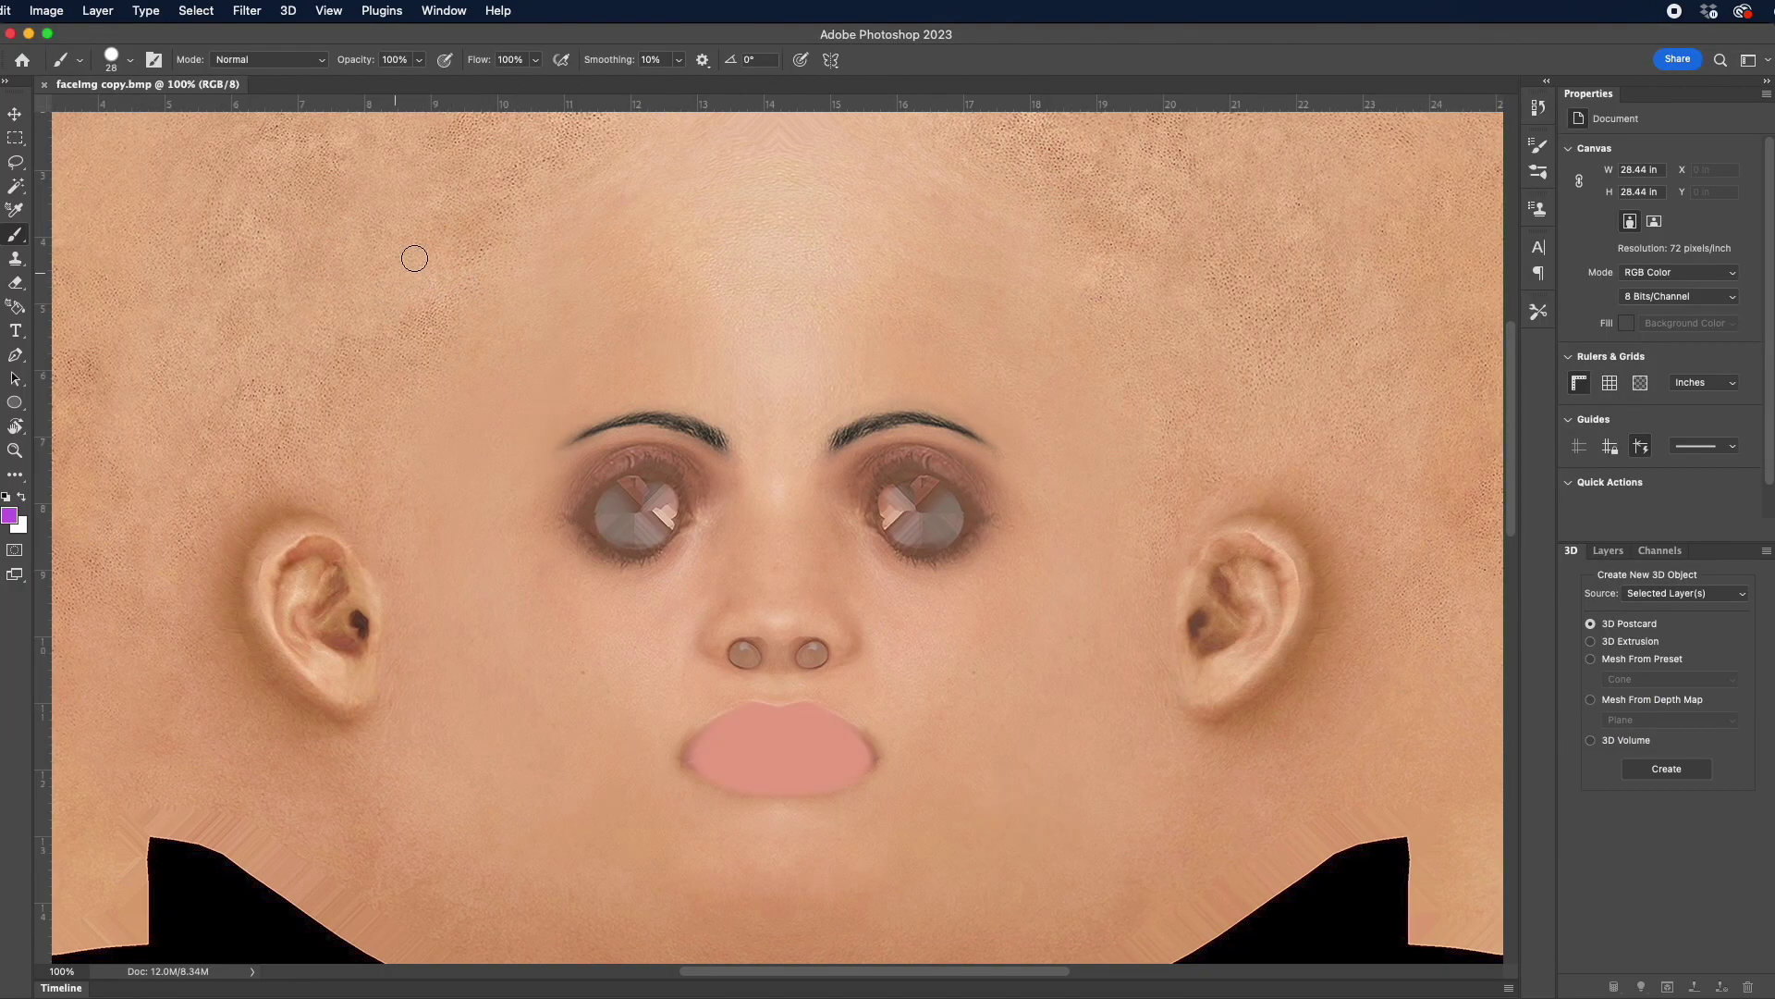
Test pale and purple strokes above the right eye at 14% and 17% opacity, undoing both
left_click(418, 61)
left_click_drag(350, 85, 348, 83)
left_click_drag(896, 385, 996, 364)
key("super+z")
left_click(419, 59)
left_click_drag(418, 82, 422, 81)
mouse_move(852, 475)
left_mouse_down()
mouse_move(922, 447)
mouse_move(1007, 441)
left_mouse_up()
key("super+z")
At 21% opacity with a 22 px brush, paint purple eyeshadow on both upper lids
left_click(421, 61)
left_click_drag(420, 85, 424, 85)
key("super+equal")
right_click(999, 412)
left_click_drag(1091, 470, 1077, 472)
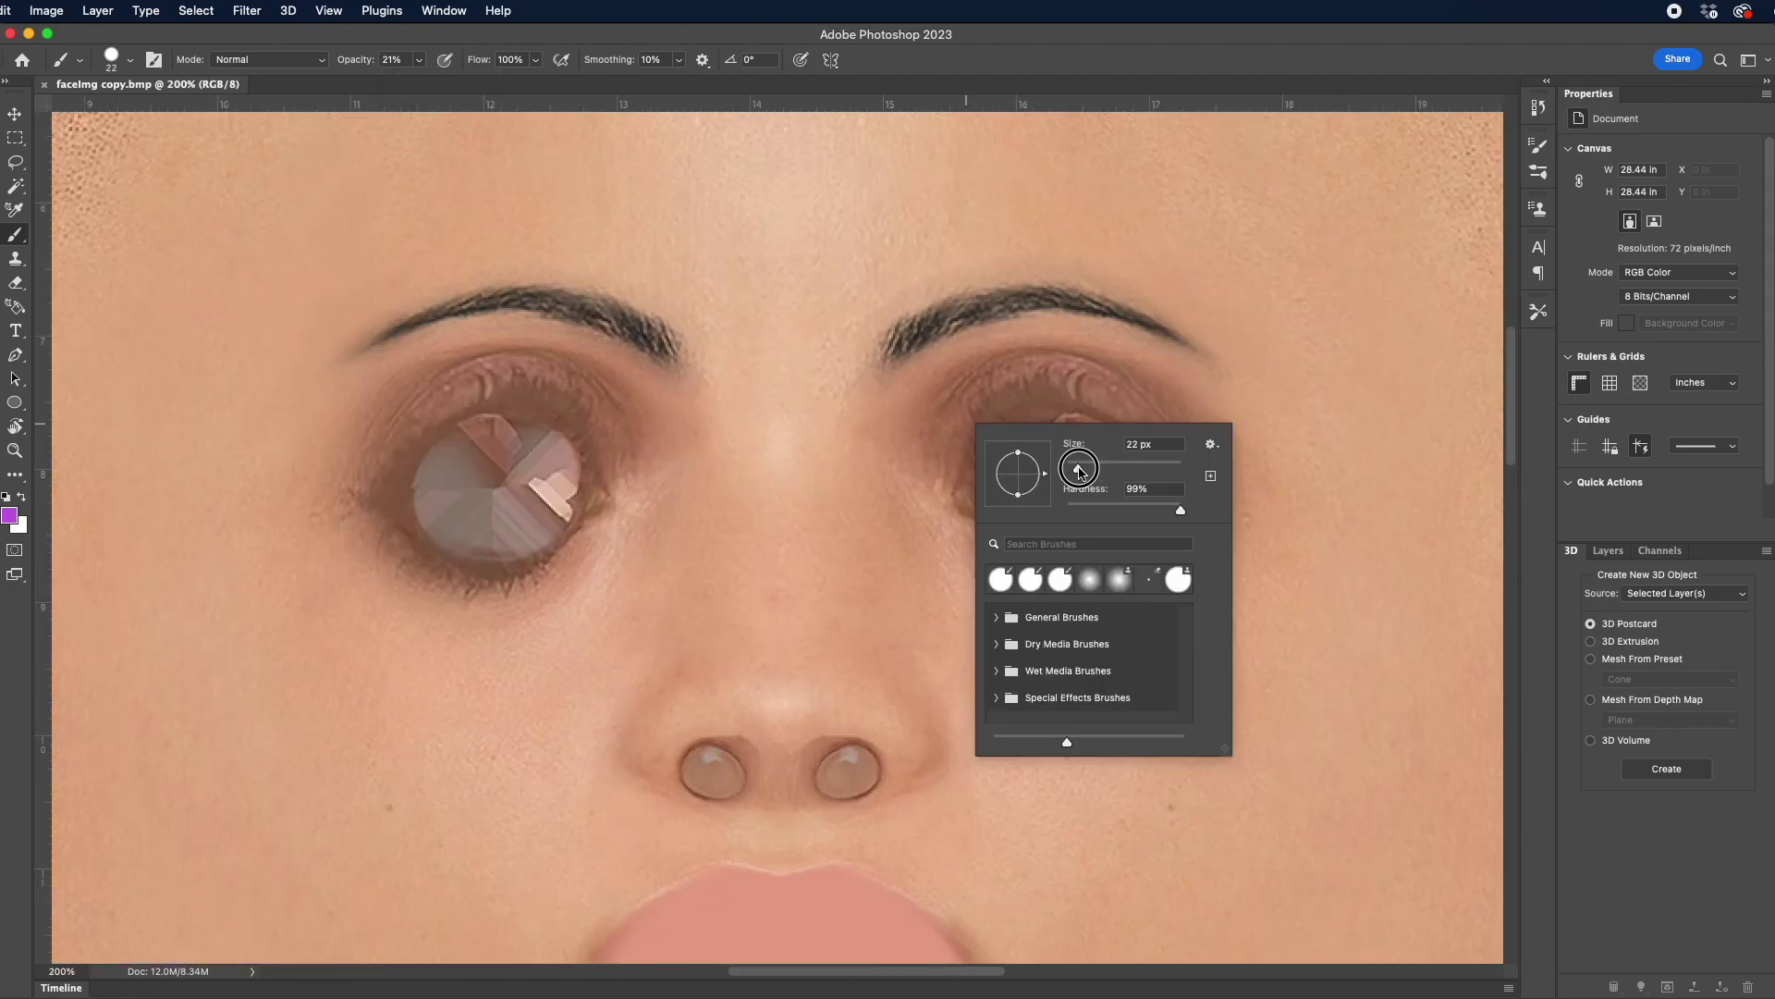
left_click(974, 404)
mouse_move(974, 404)
left_mouse_down()
mouse_move(1006, 397)
mouse_move(1090, 383)
mouse_move(1336, 398)
left_mouse_up()
mouse_move(624, 442)
left_mouse_down()
mouse_move(512, 384)
mouse_move(268, 370)
left_mouse_up()
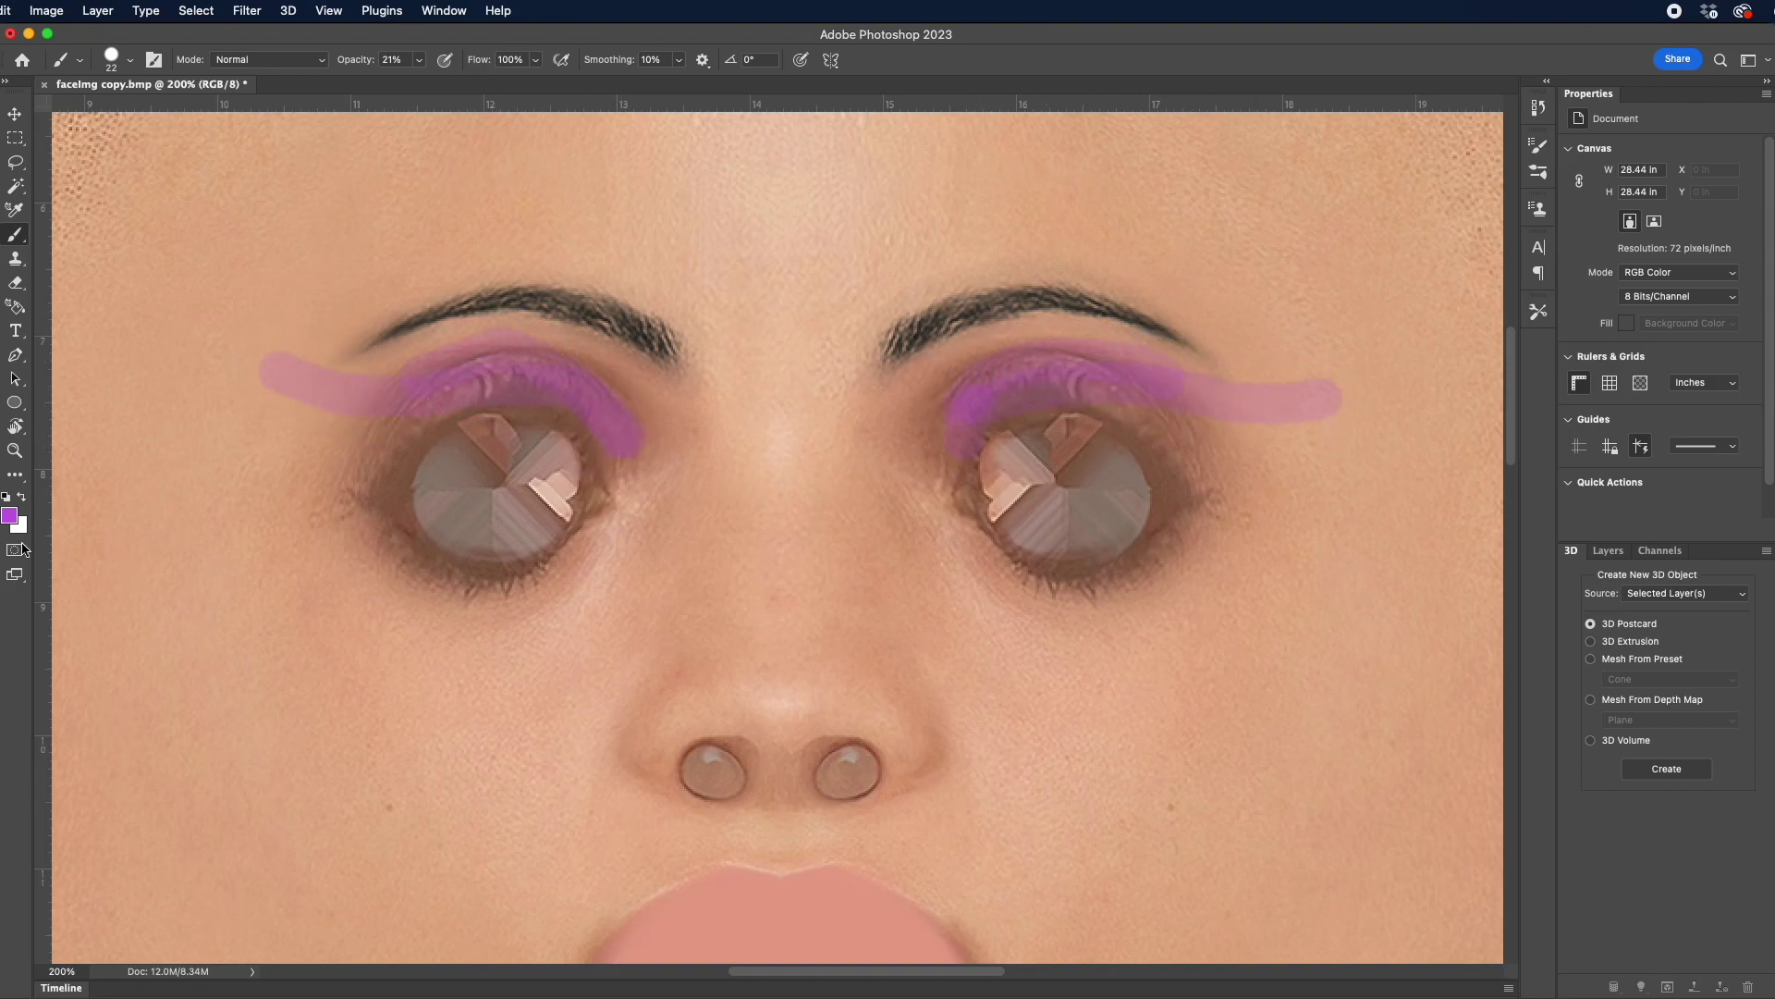
key("super+Tab")
key("super+Tab")
key("super+Tab")
key("super+Tab")
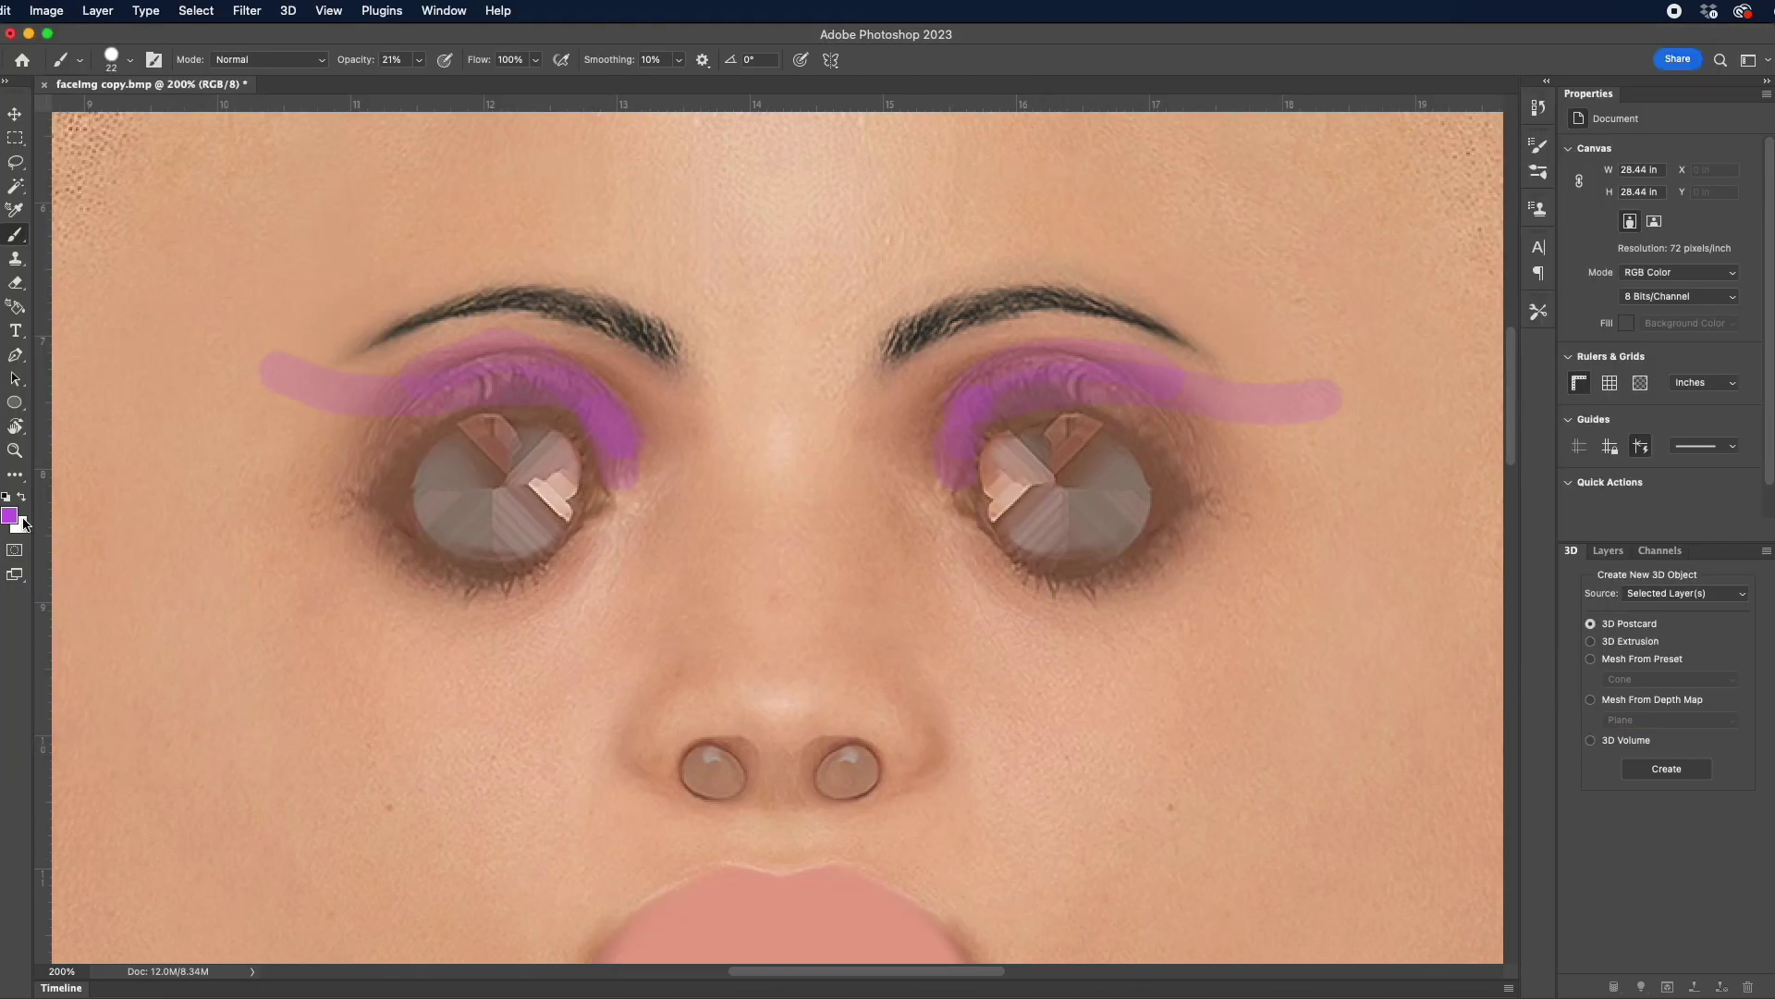
Switch to red-orange and a 15 px brush, and paint both brow extensions
left_click(10, 515)
left_click_drag(1405, 396, 1405, 410)
key("Return")
right_click(976, 361)
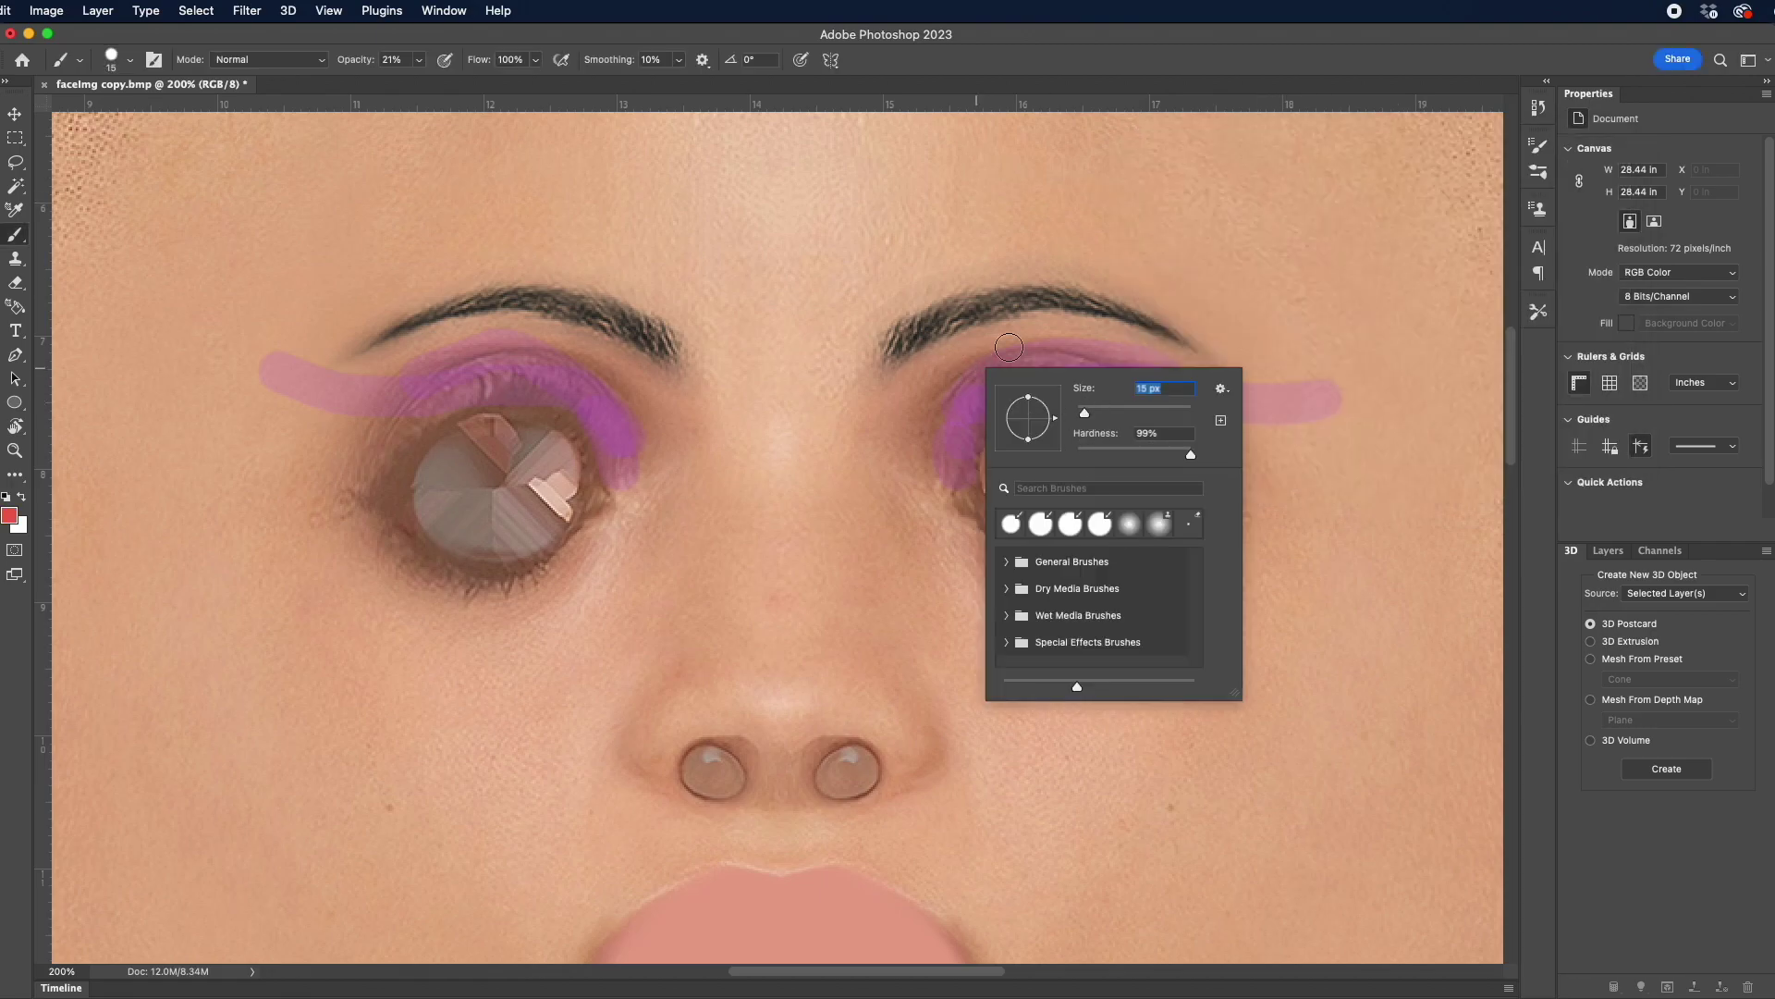
left_click(1056, 353)
left_click_drag(1191, 378, 1320, 377)
left_click_drag(273, 350, 358, 375)
Raise opacity to 39% and repaint stronger red-orange strokes along both brows
left_click(419, 59)
left_click_drag(417, 81, 435, 81)
key("super+Tab")
key("Escape")
key("super+Tab")
key("Escape")
left_click_drag(949, 391, 1134, 337)
key("ctrl+z")
left_click_drag(952, 374, 1127, 325)
mouse_move(615, 370)
left_mouse_down()
mouse_move(564, 332)
mouse_move(427, 338)
left_mouse_up()
left_click_drag(566, 329, 439, 335)
mouse_move(951, 357)
left_mouse_down()
mouse_move(1099, 329)
mouse_move(1234, 389)
mouse_move(1124, 328)
mouse_move(1188, 348)
left_mouse_up()
With a 9 px brush, paint a red line beside the nose bridge and extend the left-brow stroke
right_click(1128, 344)
key("Return")
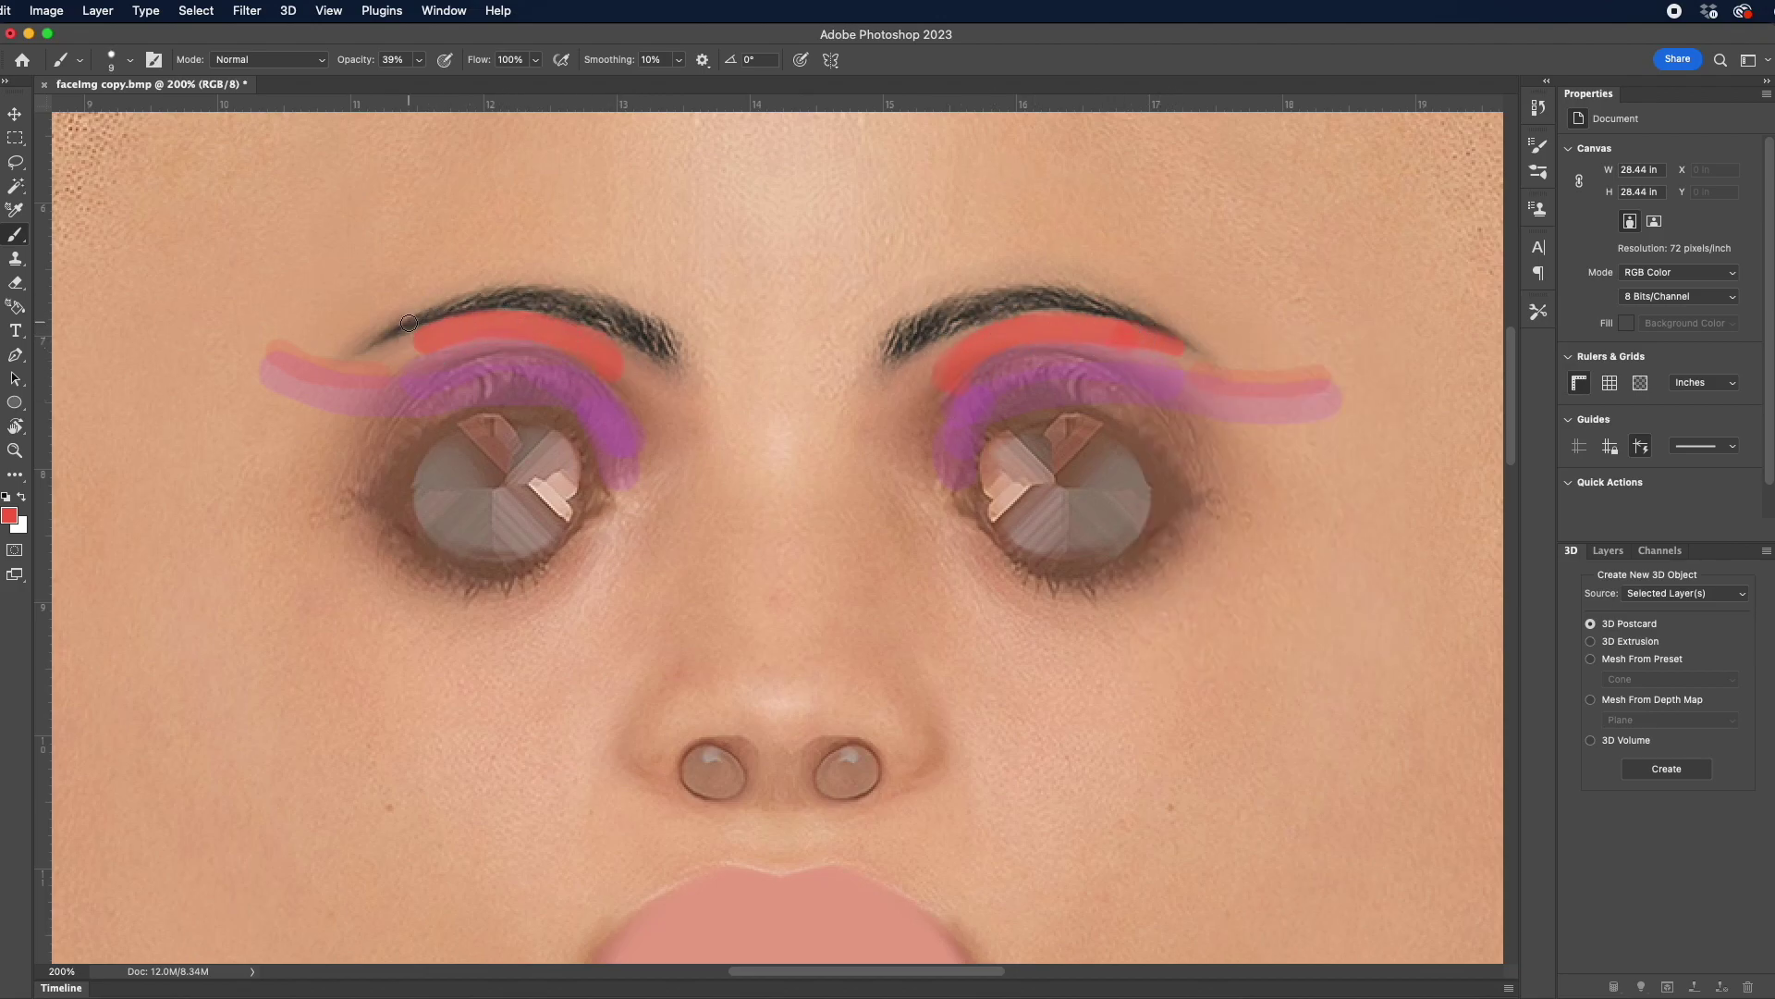
scroll(578, 333, "down", 5, "alt")
scroll(586, 332, "up", 5, "alt")
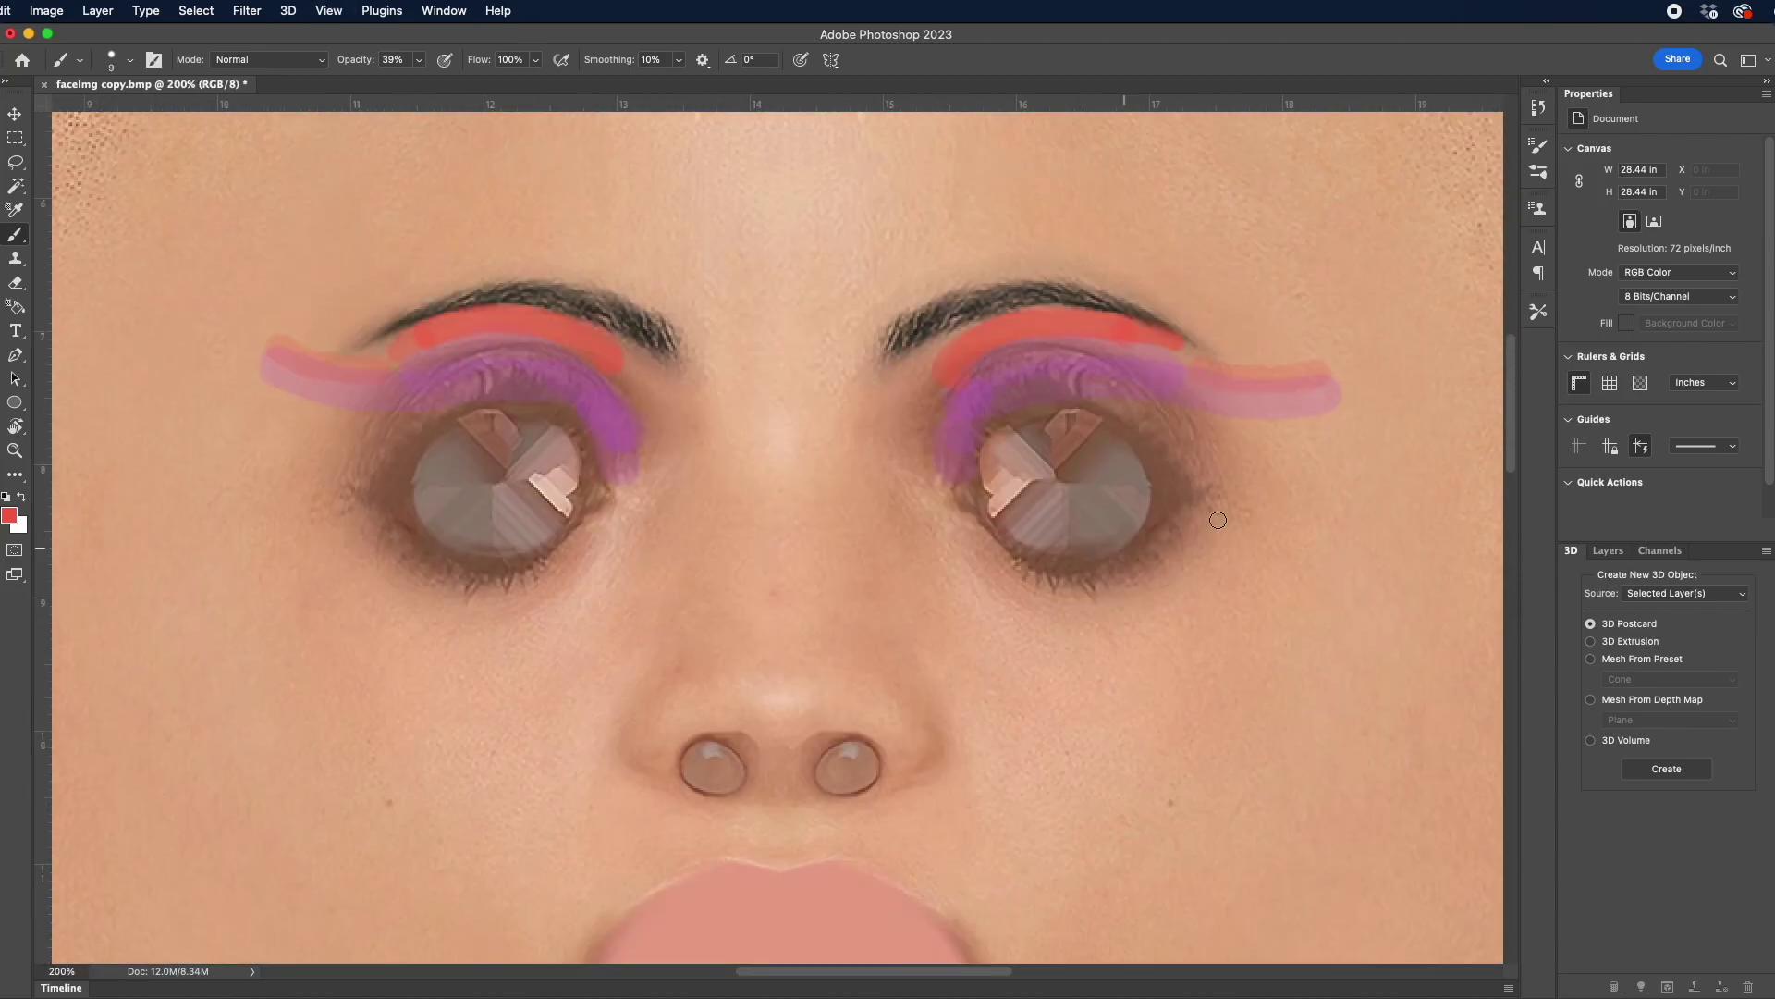
left_click_drag(866, 401, 867, 476)
mouse_move(698, 396)
left_mouse_down()
mouse_move(700, 508)
mouse_move(700, 463)
left_mouse_up()
key("super+z")
key("super+z")
key("super+z")
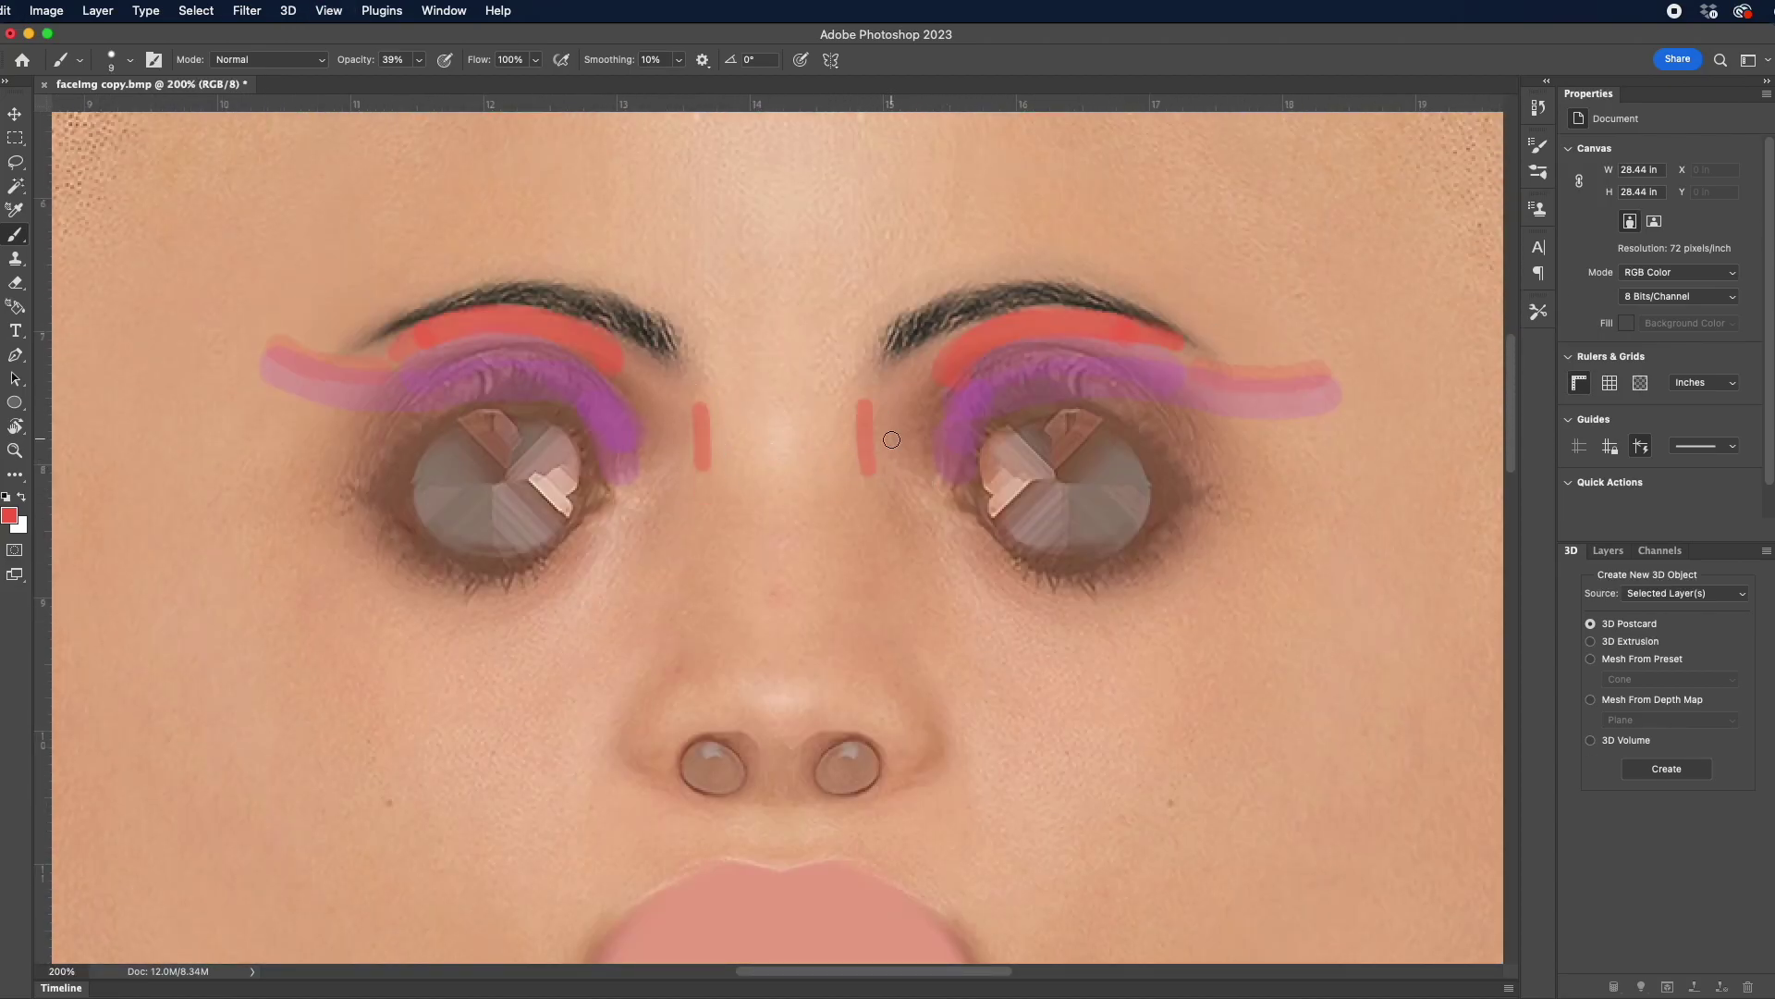
key("super+minus")
key("super+minus")
key("super+minus")
key("super+plus")
key("super+plus")
key("super+plus")
left_click_drag(637, 350, 634, 386)
Add short blue accent strokes over both brows and view the whole face texture
left_click(10, 515)
left_click(1359, 212)
left_click(1585, 170)
left_click_drag(1182, 353, 1183, 342)
left_click_drag(378, 351, 435, 387)
key("super+minus")
key("super+minus")
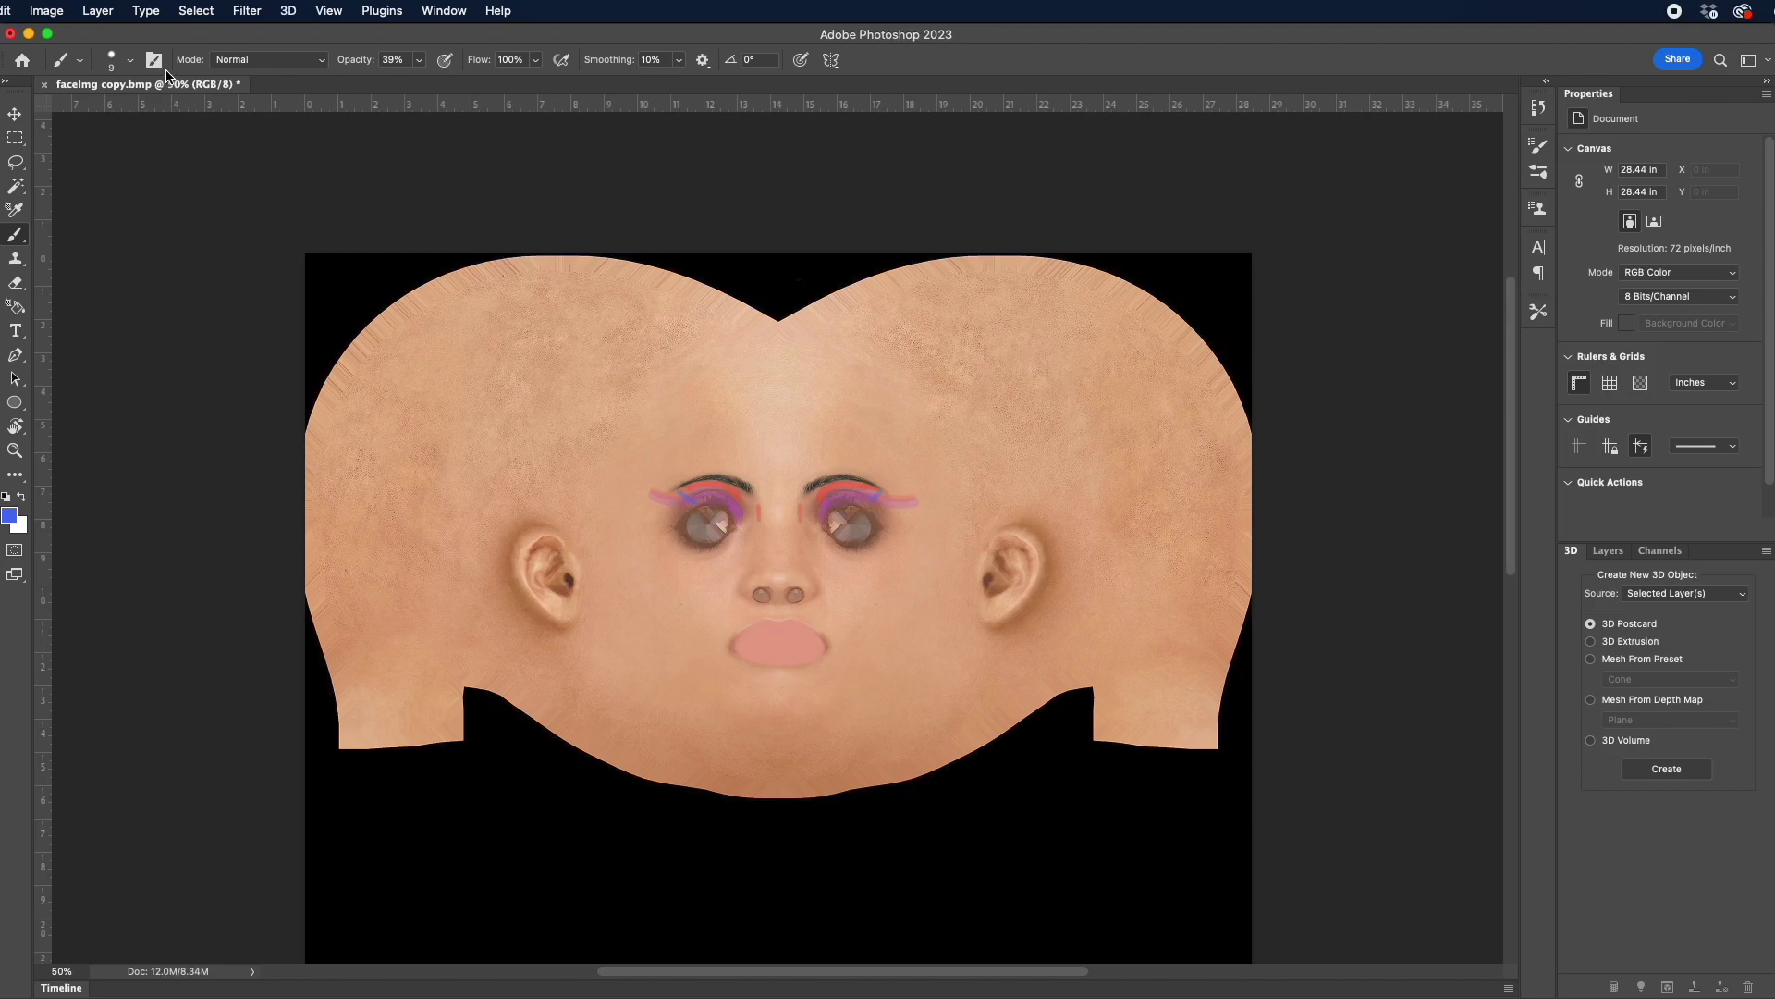
key("super+Tab")
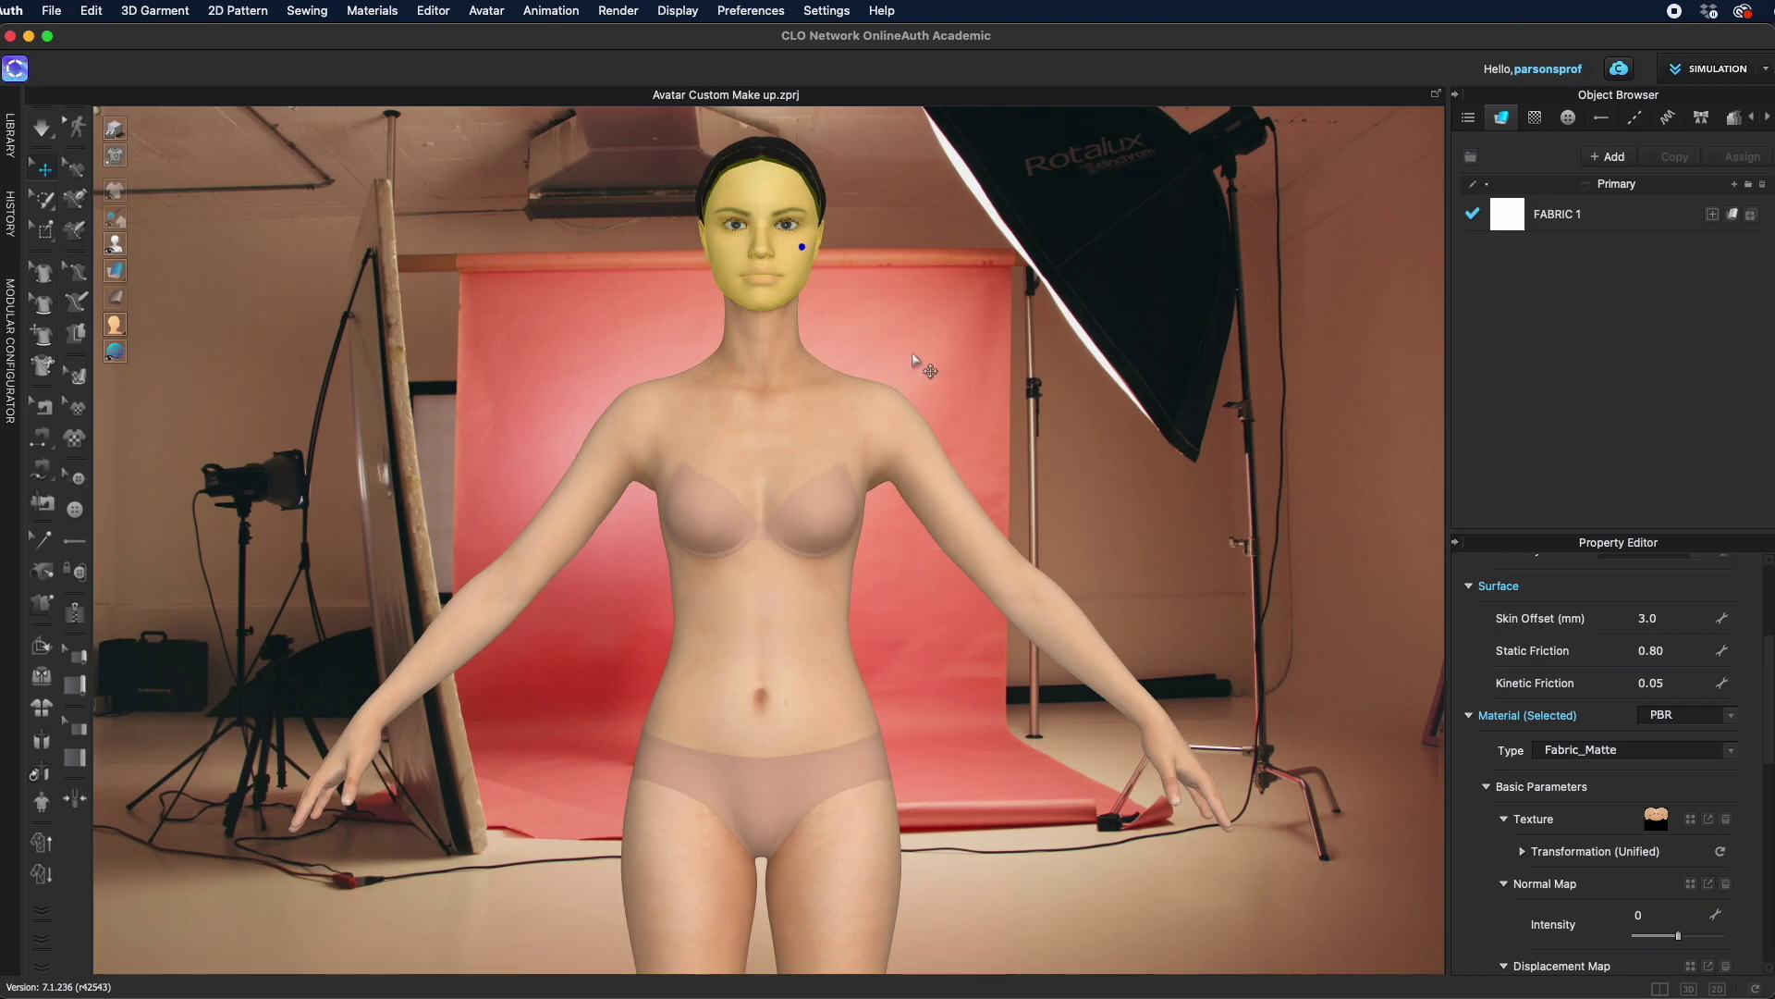
Load faceImg orange purple.bmp as the face texture and zoom to check the painted makeup
left_click(1690, 819)
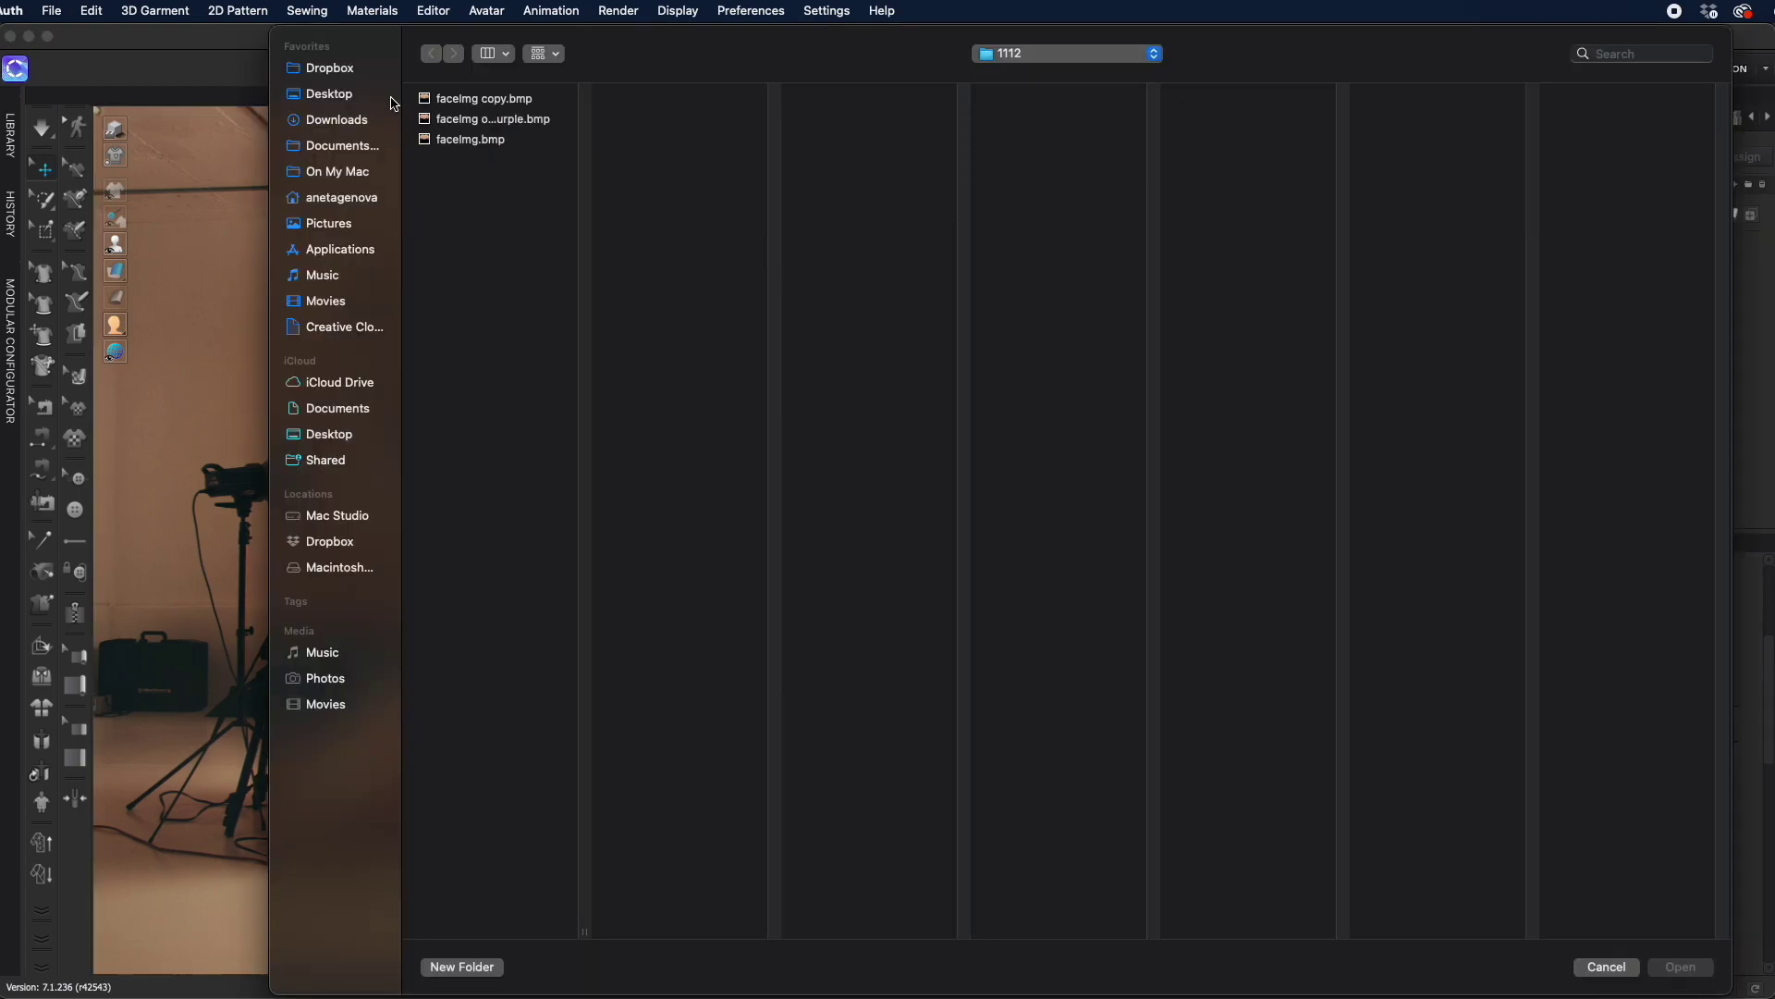
left_click(476, 119)
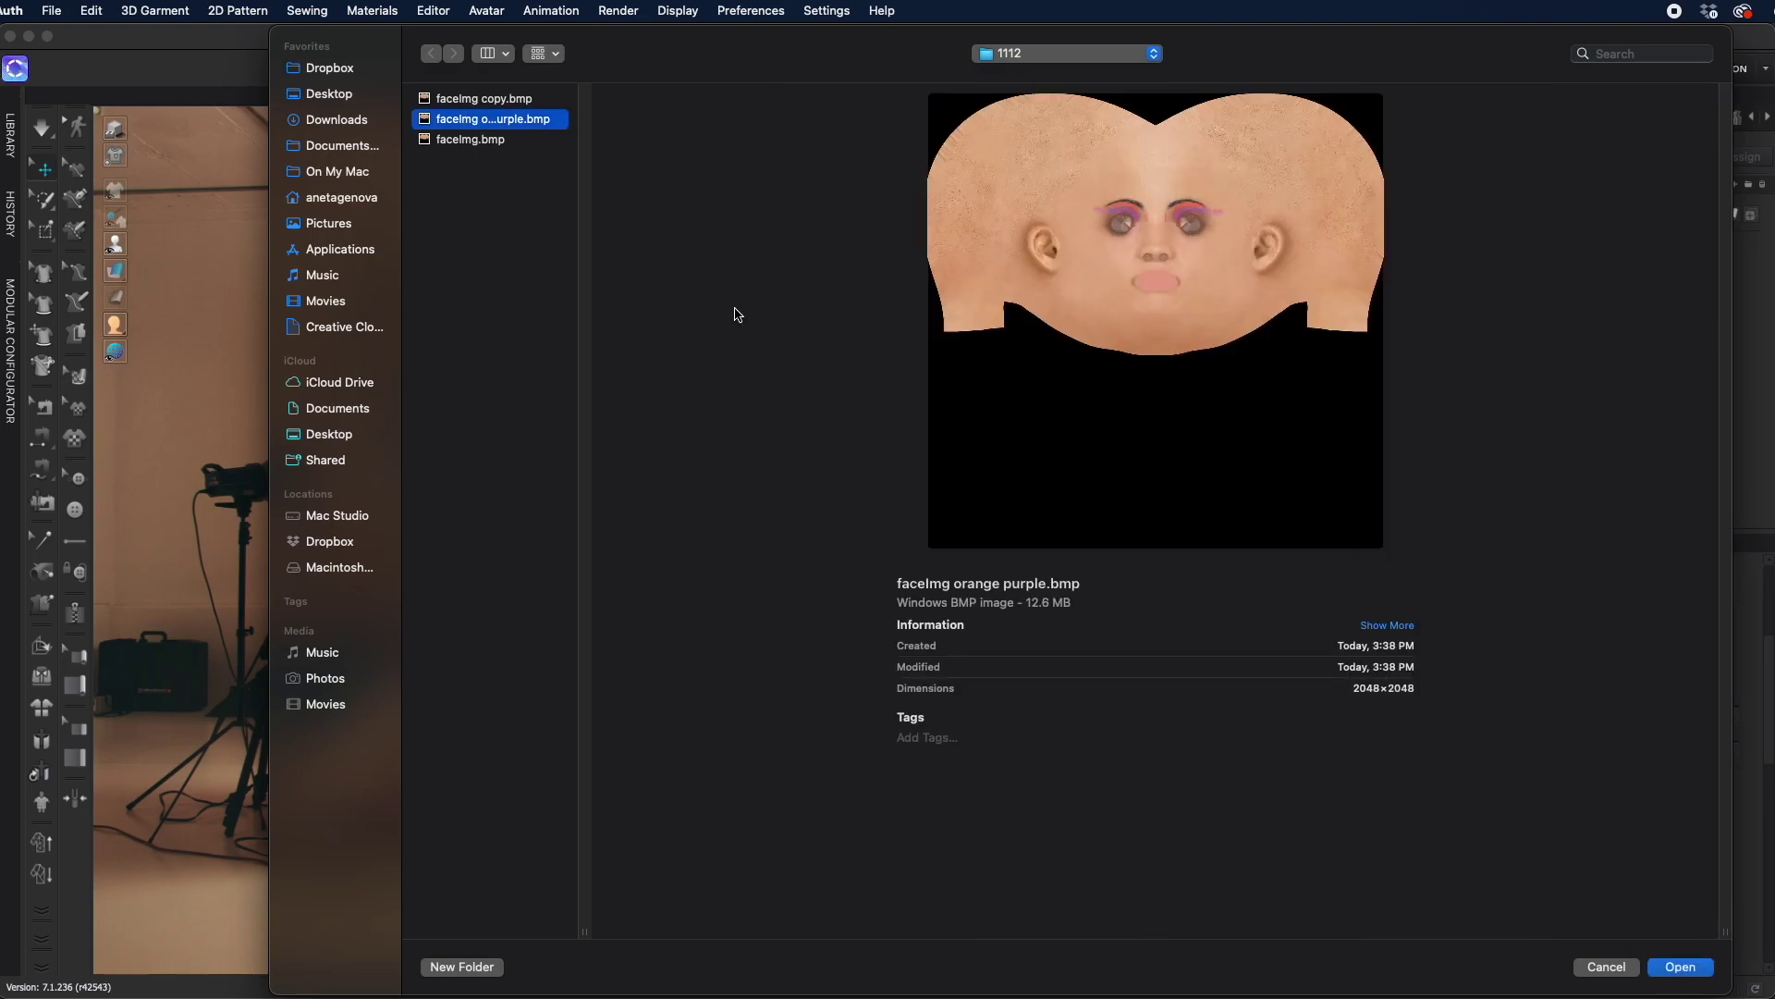
left_click(1687, 970)
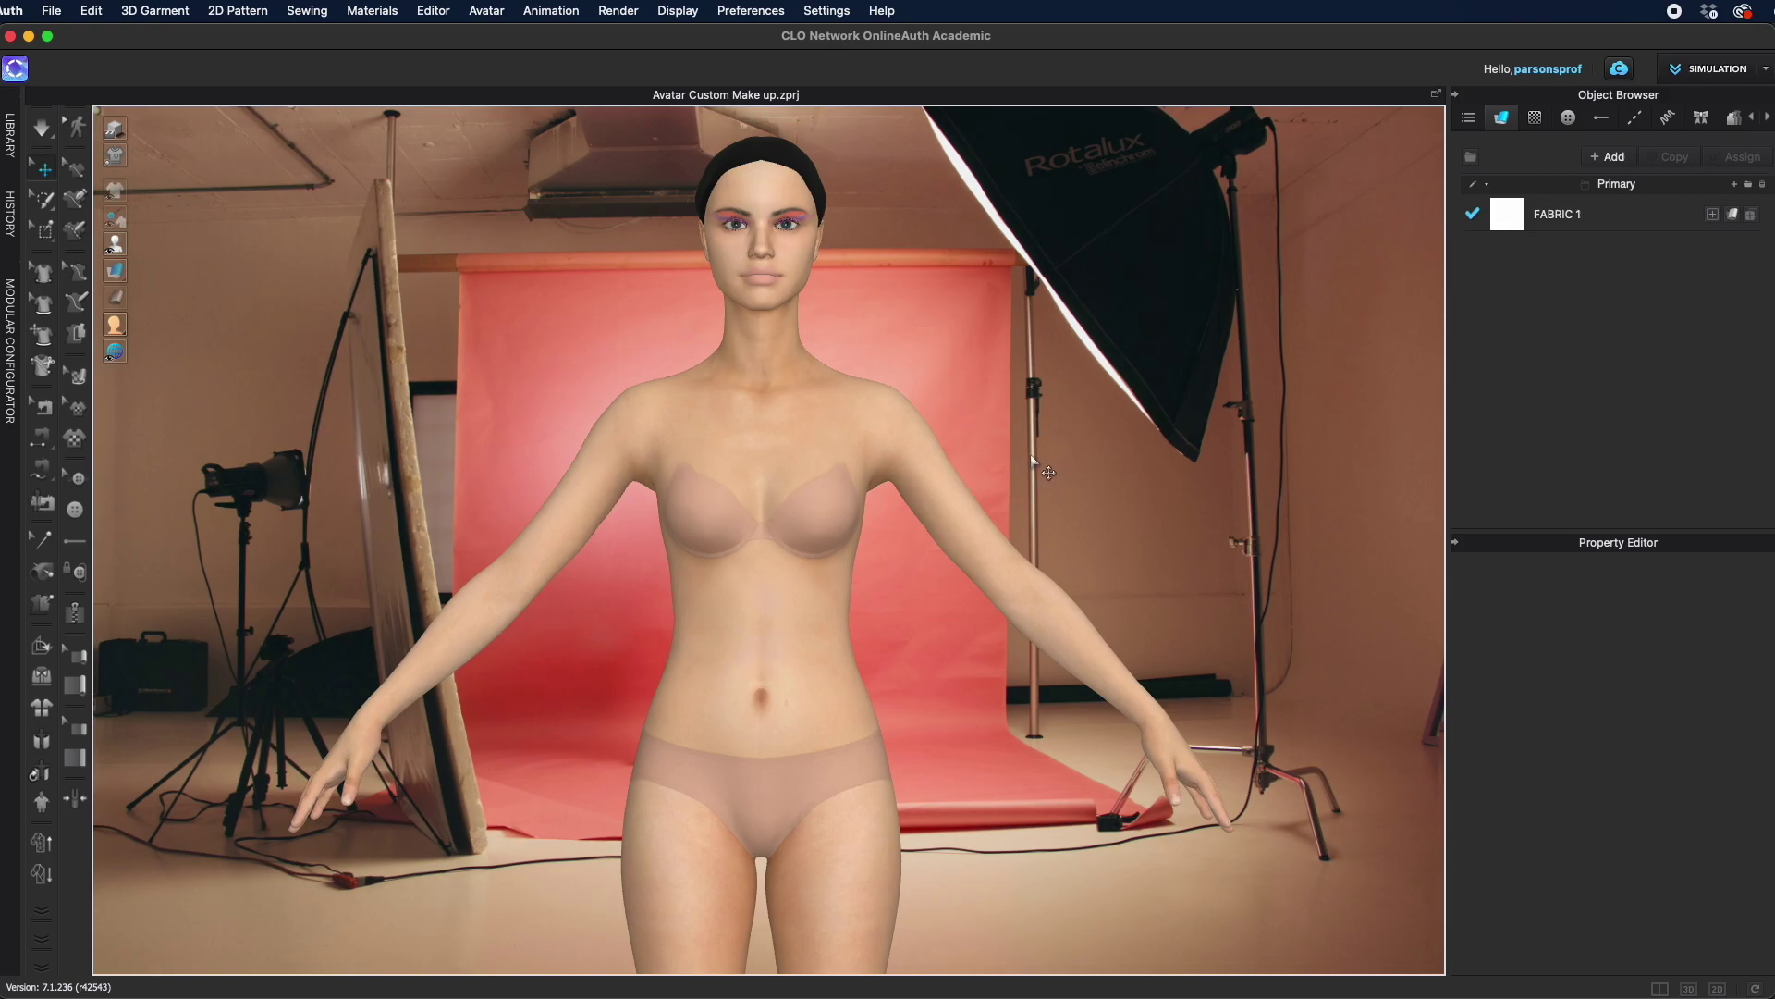
scroll(1031, 454, "up", 5)
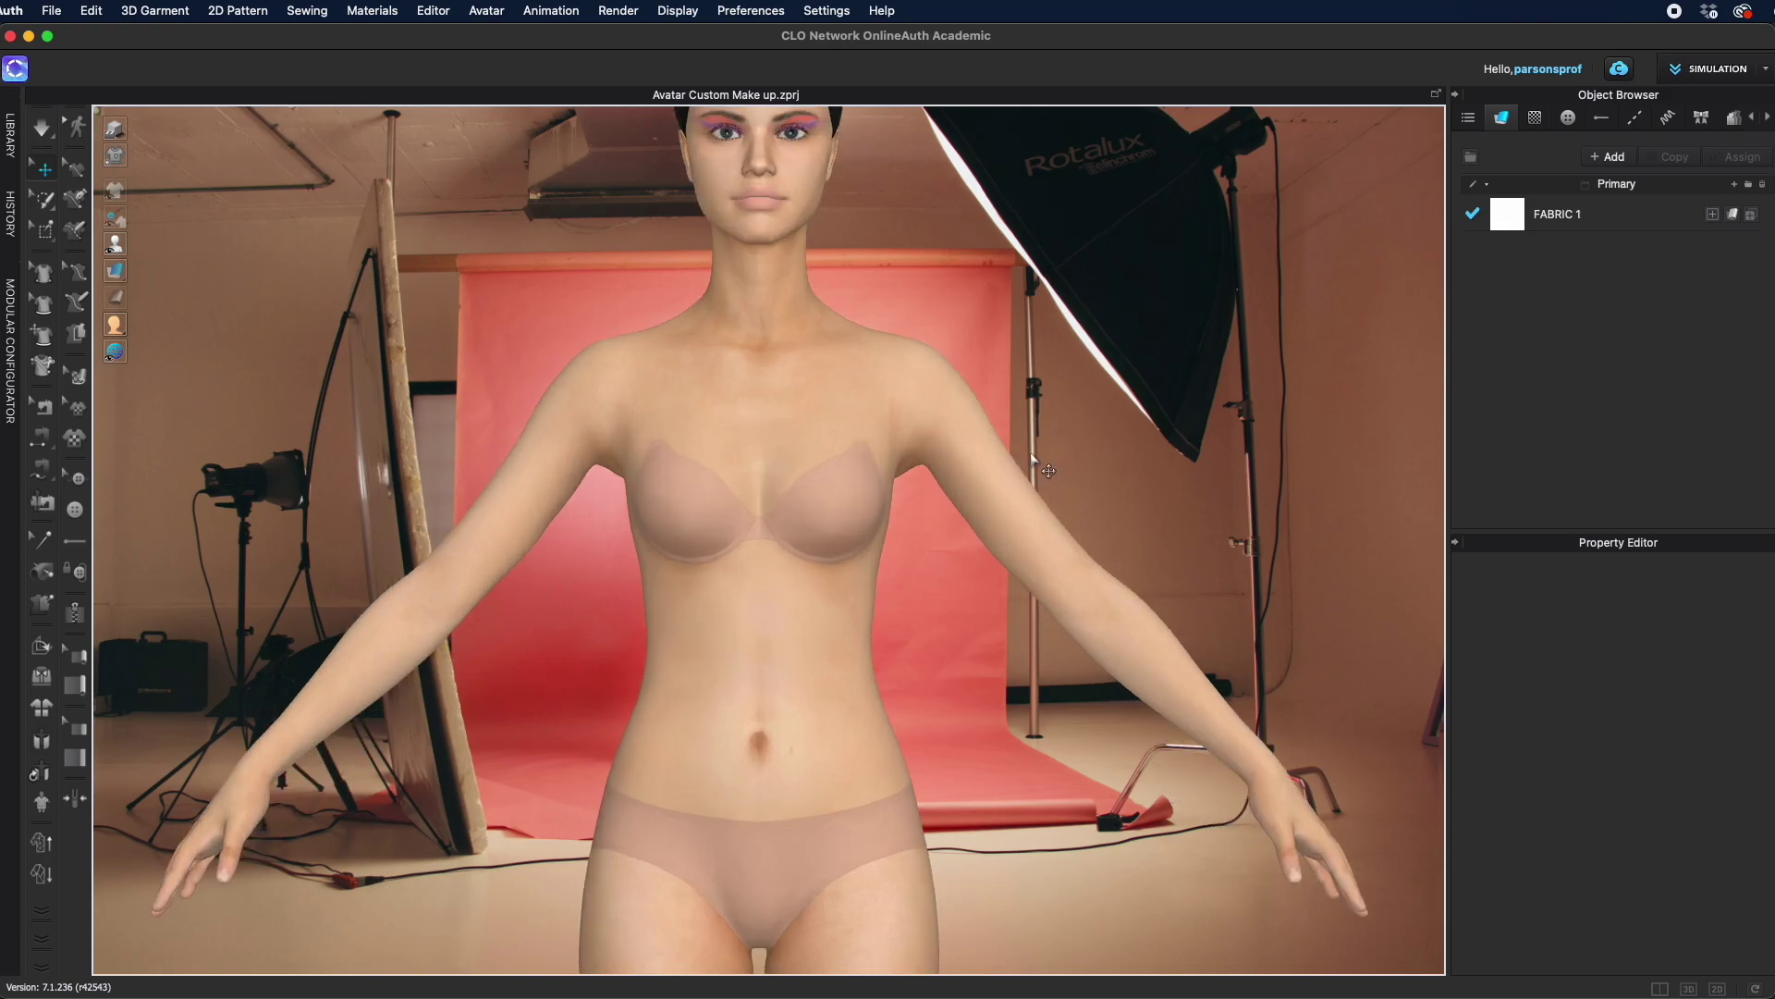
scroll(854, 404, "down", 3)
scroll(854, 404, "up", 5)
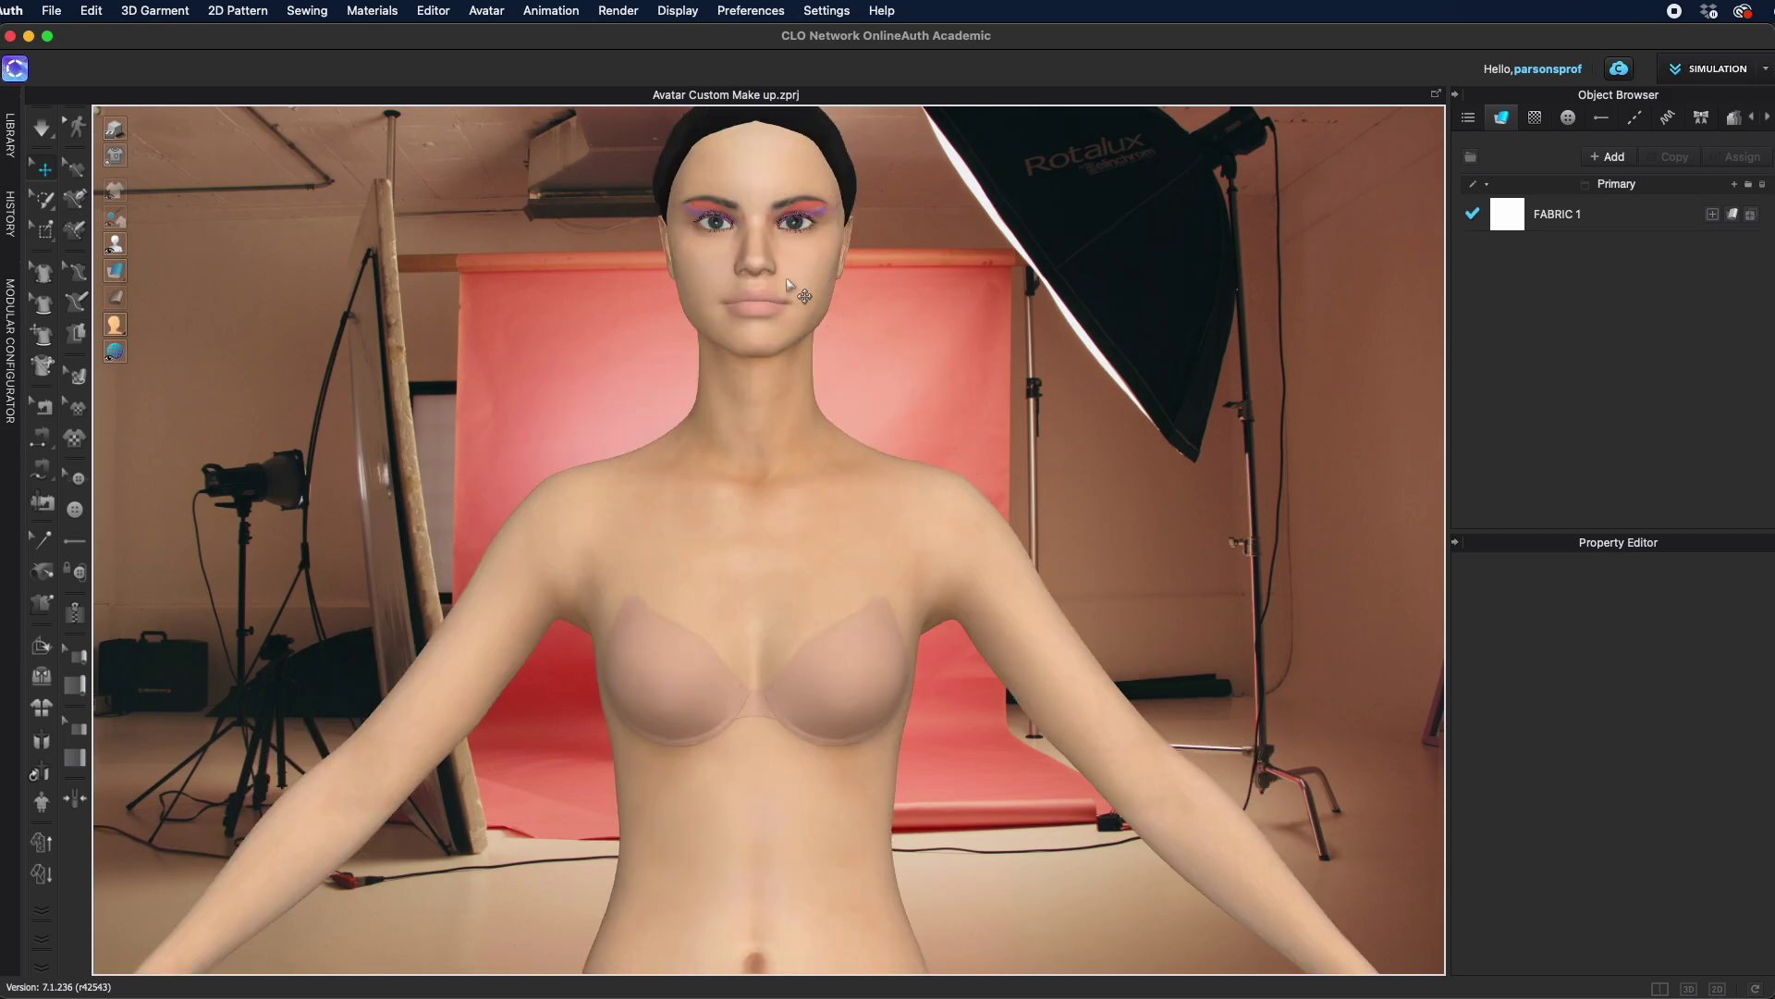
Change the face material type from Fabric_Matte to Plastic for a glossy skin look
left_click(764, 299)
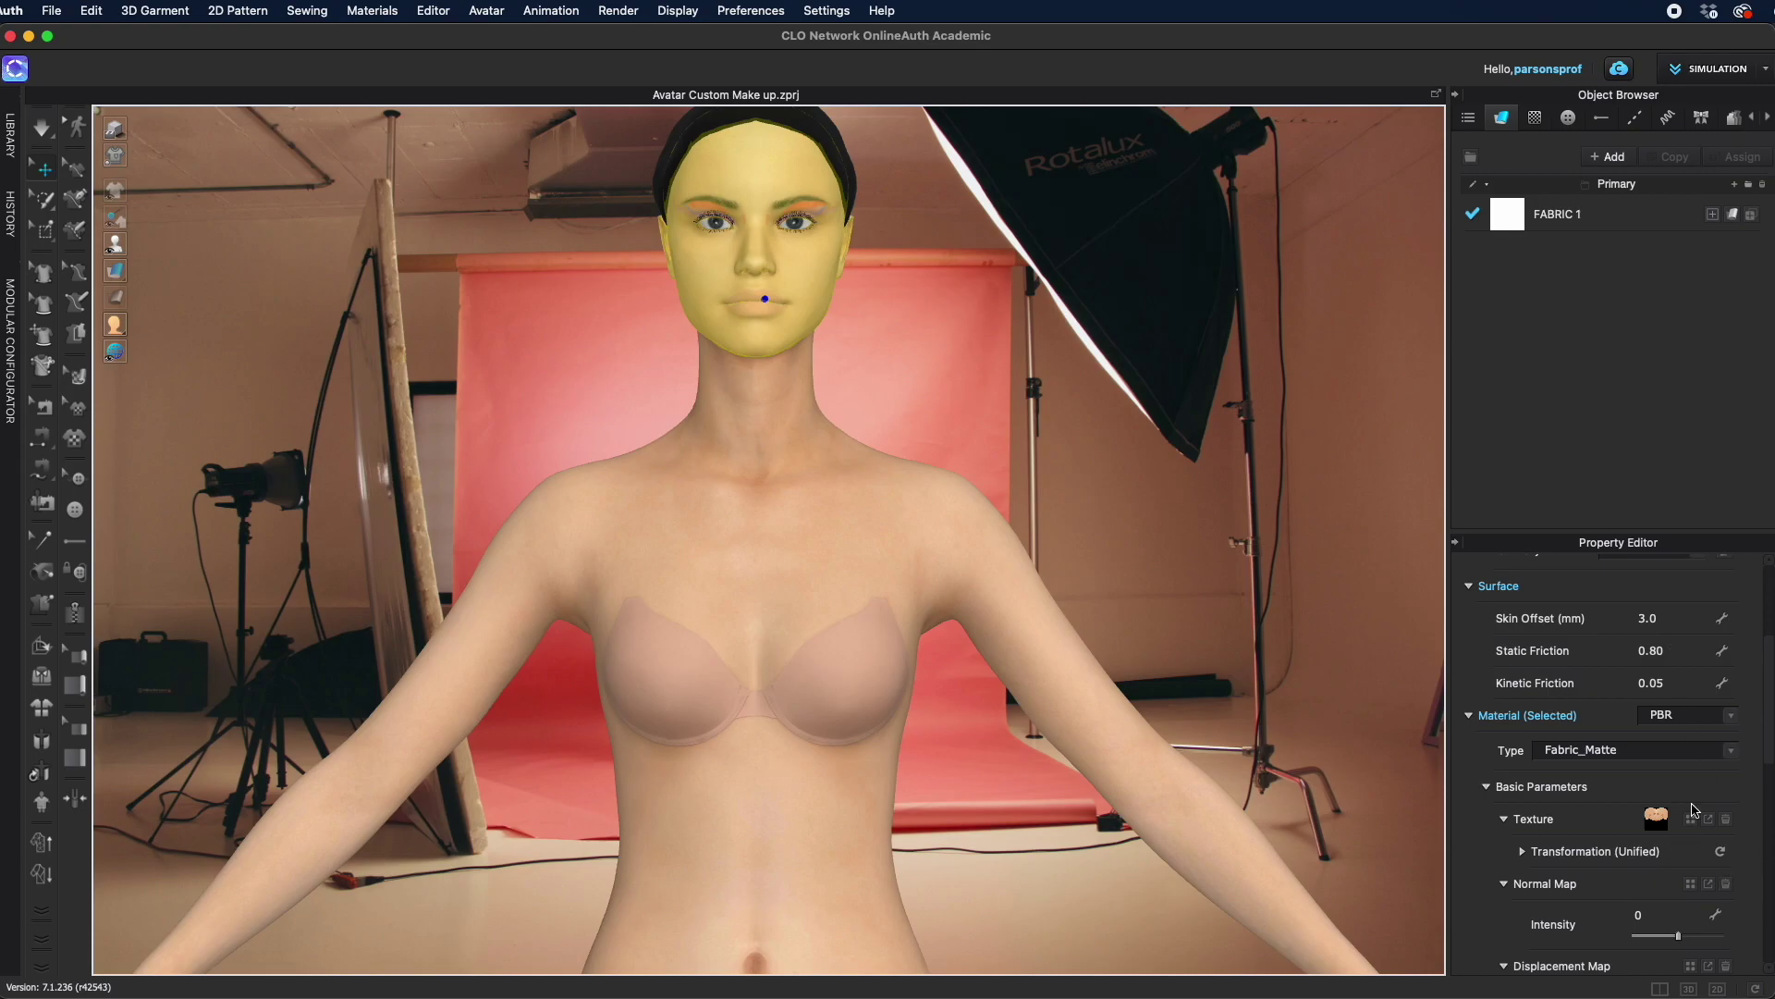
left_click(1729, 750)
scroll(1593, 888, "down", 3)
left_click(1219, 688)
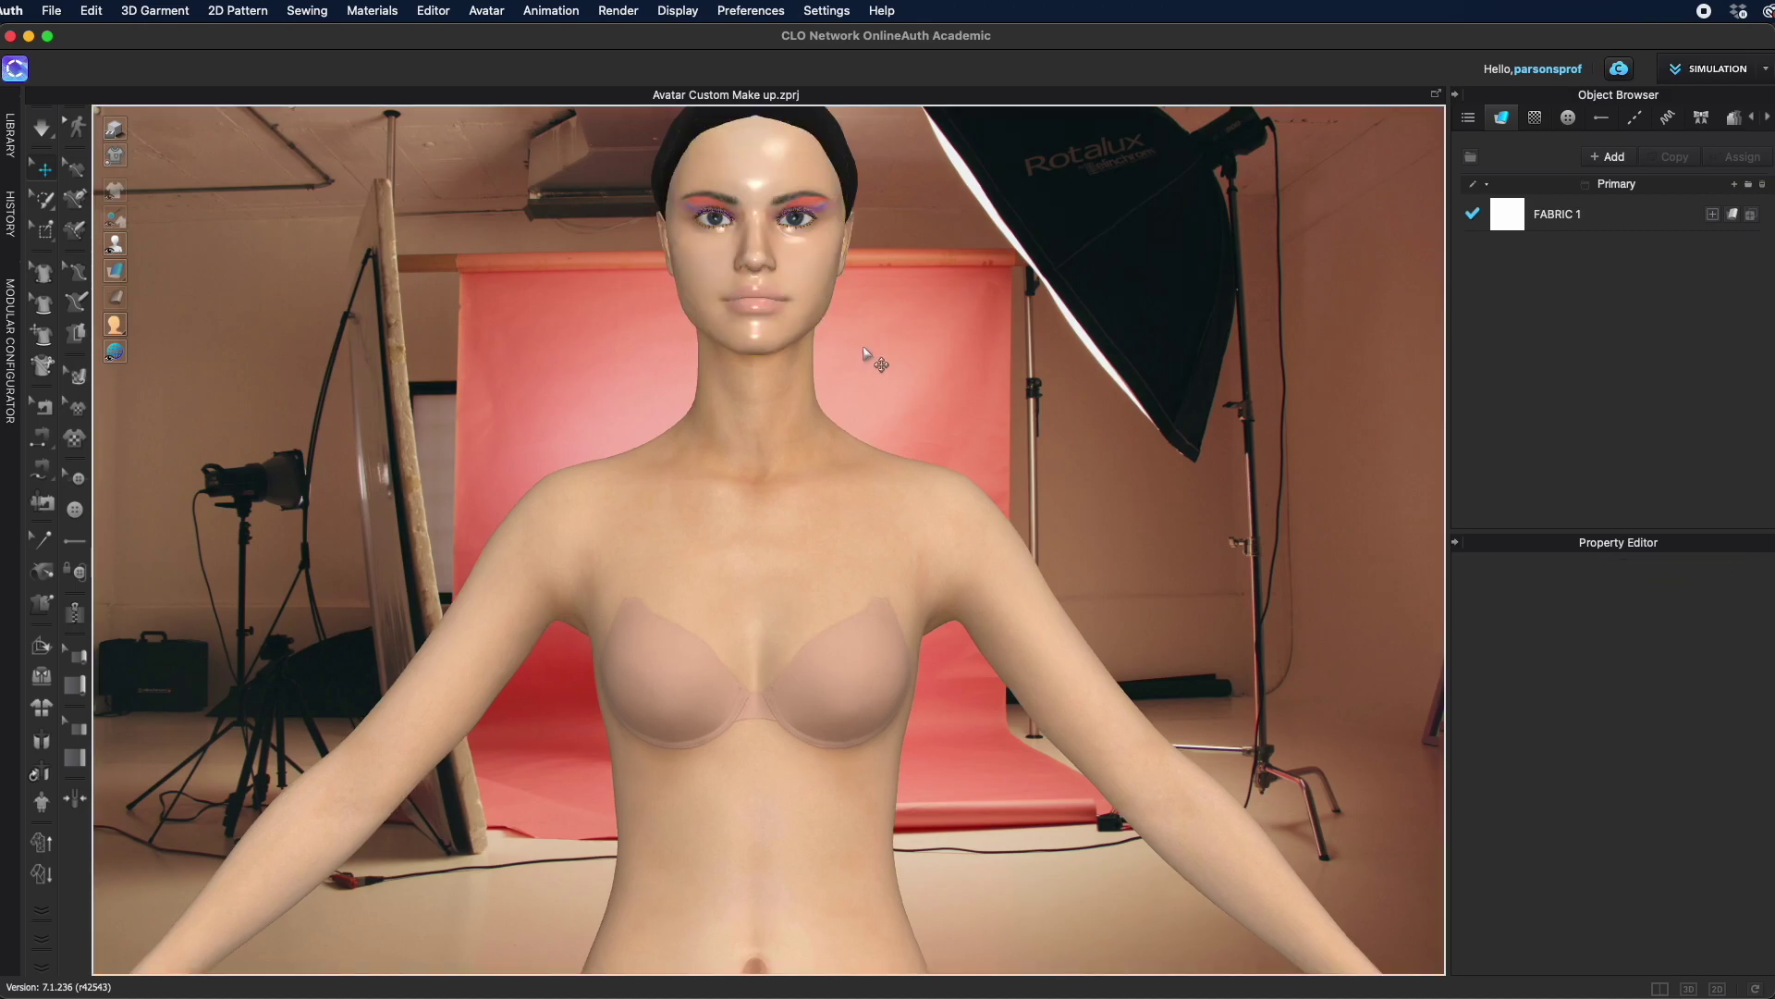
Reselect the face and bring up its texture file browser
left_click(823, 271)
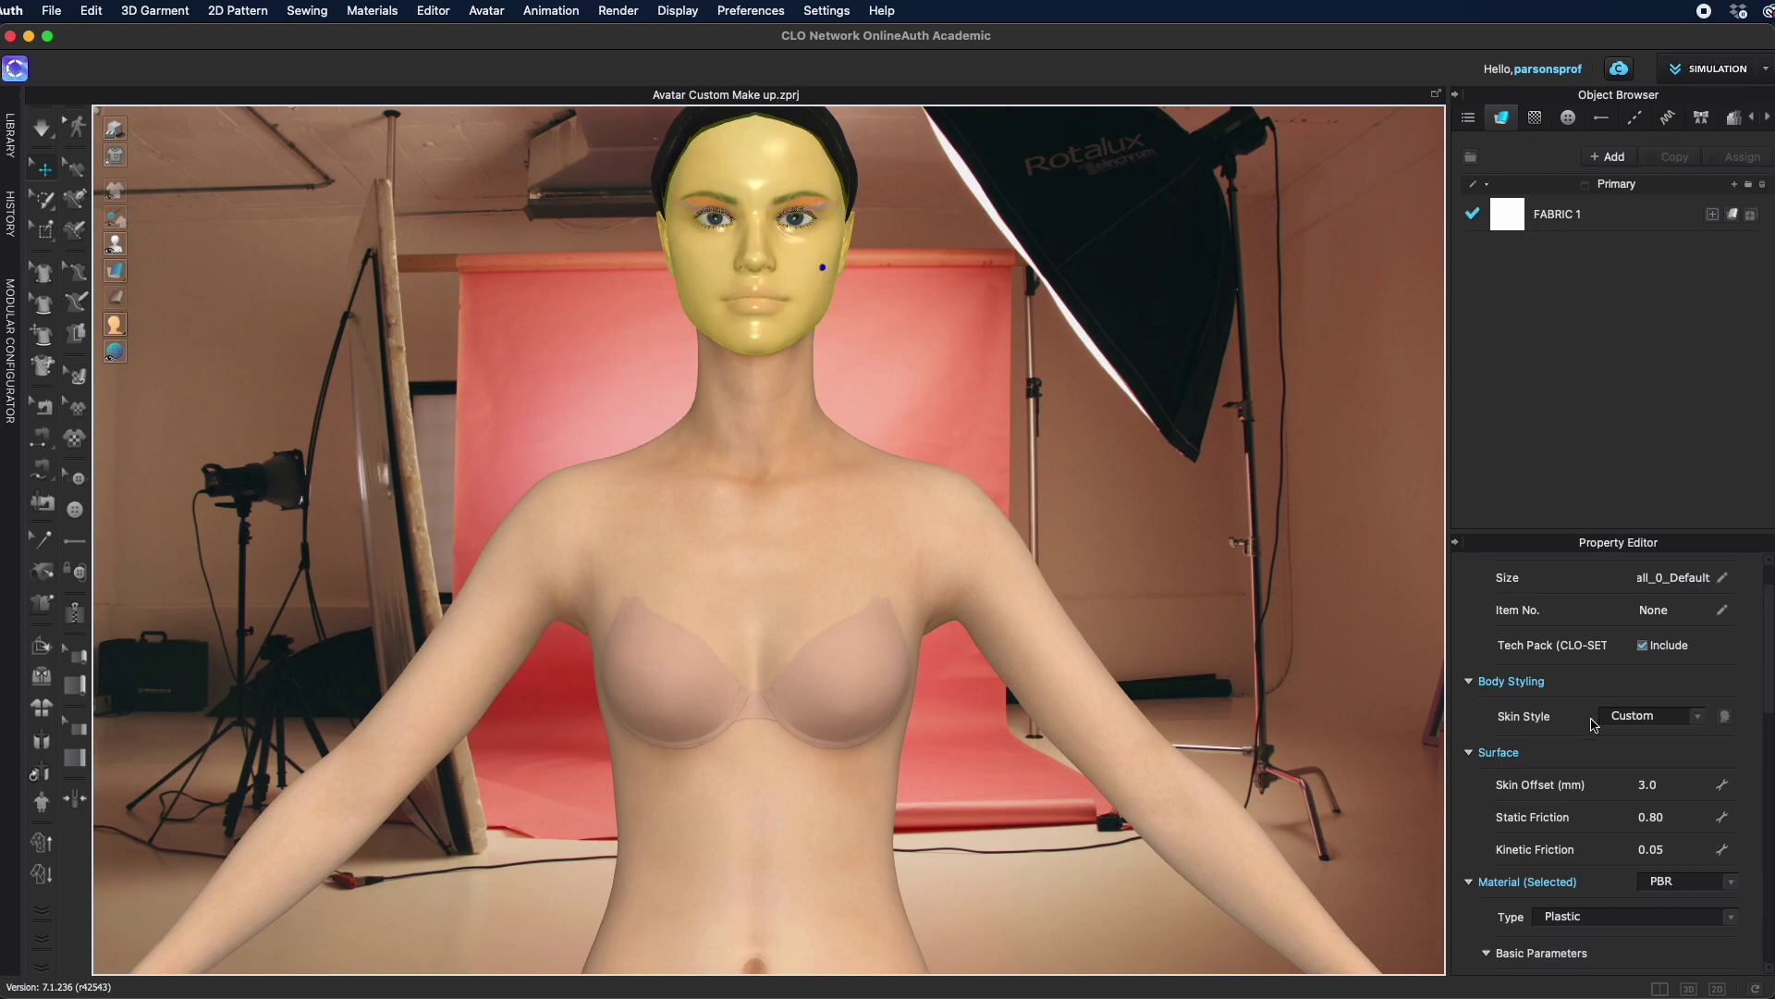
scroll(1572, 740, "down", 5)
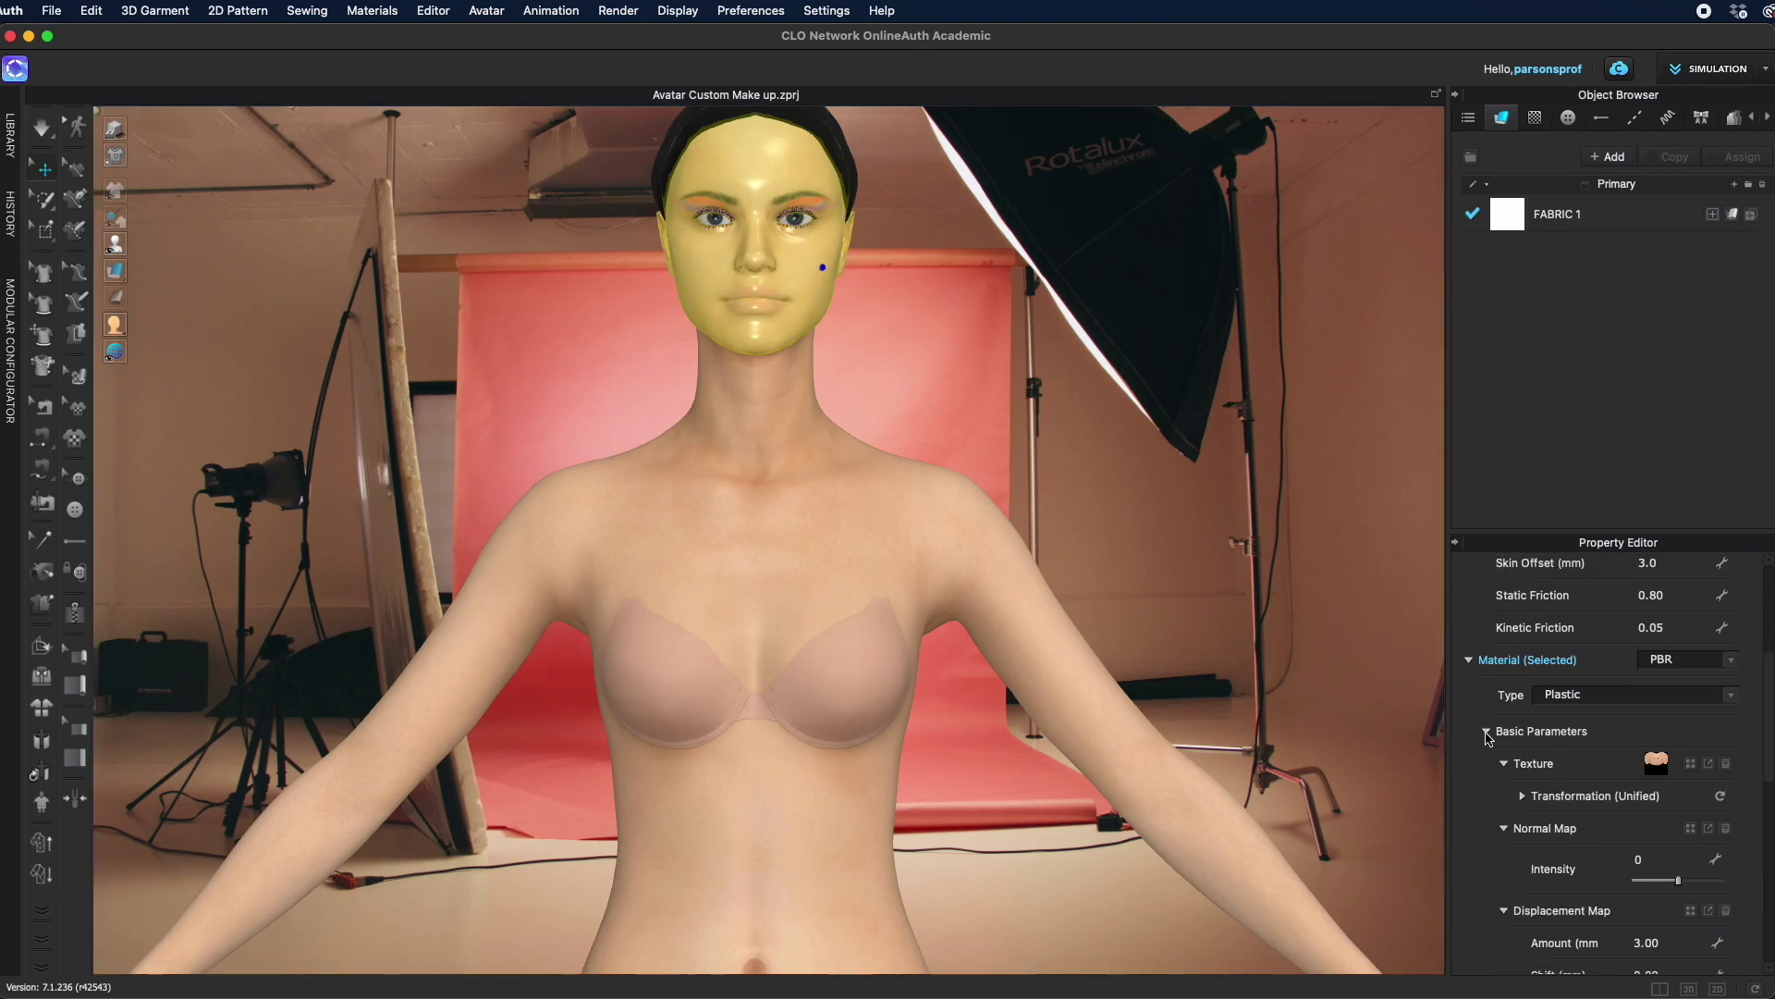
left_click(1693, 766)
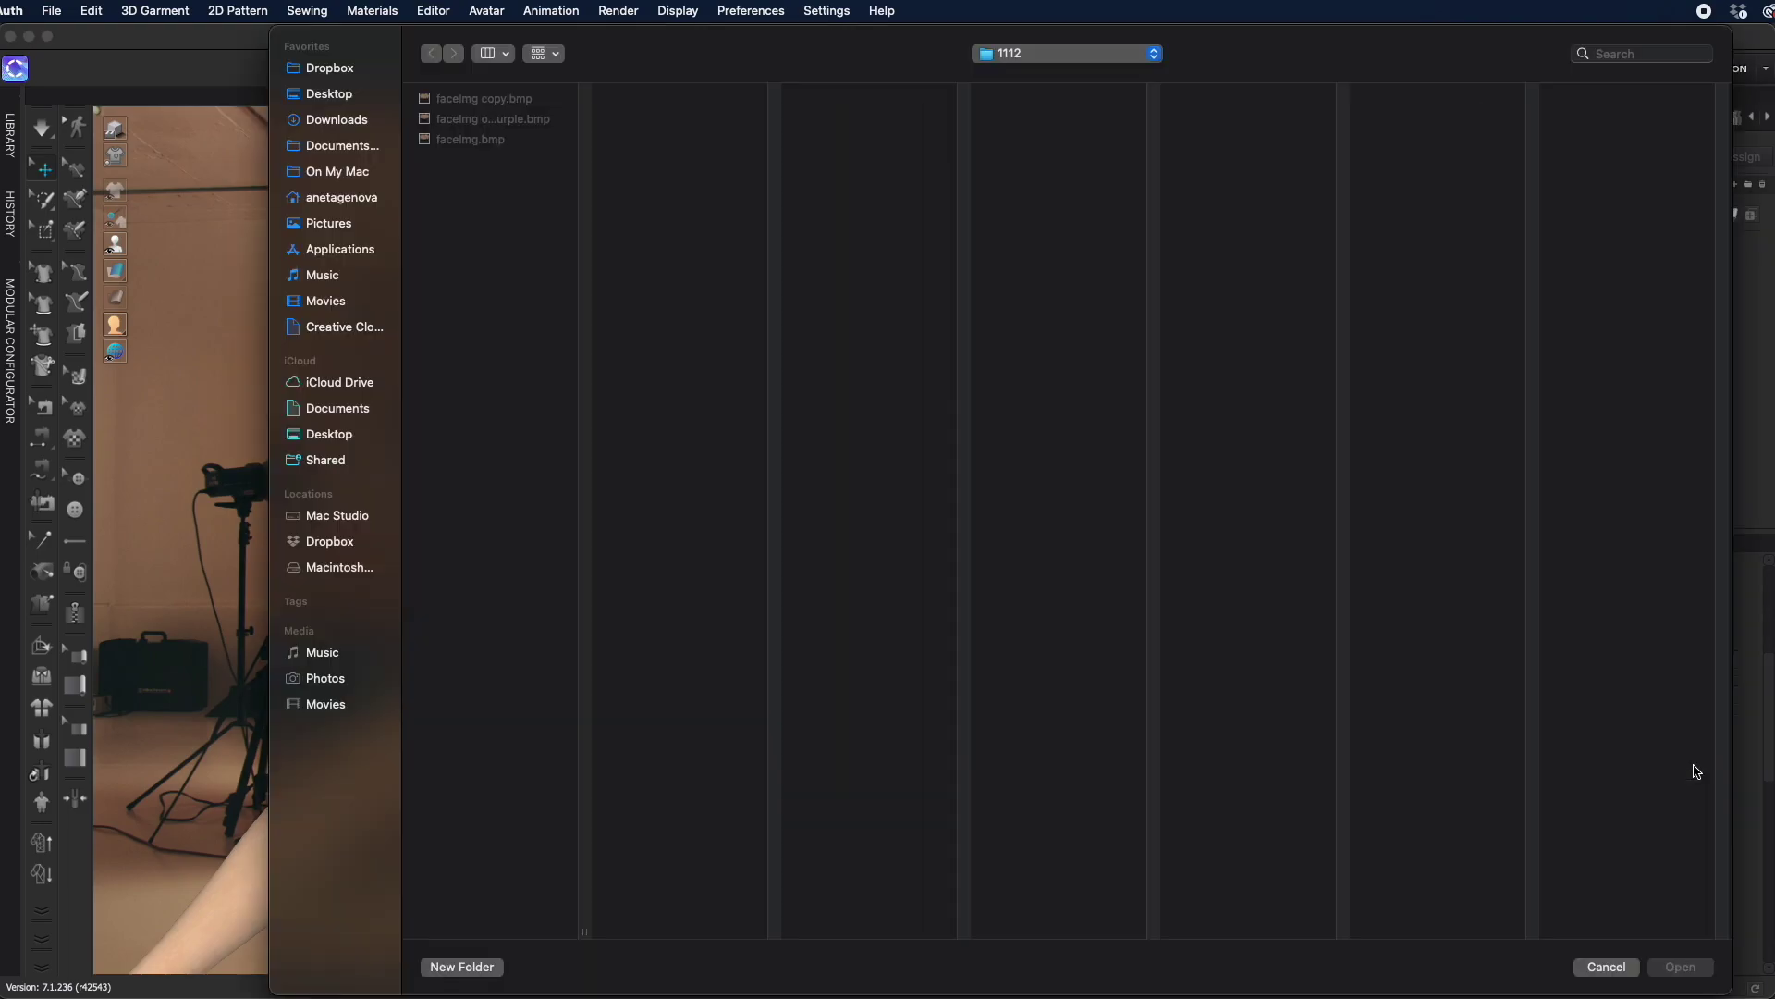
Select faceImg orange purple.bmp and send it into Photoshop 2023 for editing
left_click(512, 120)
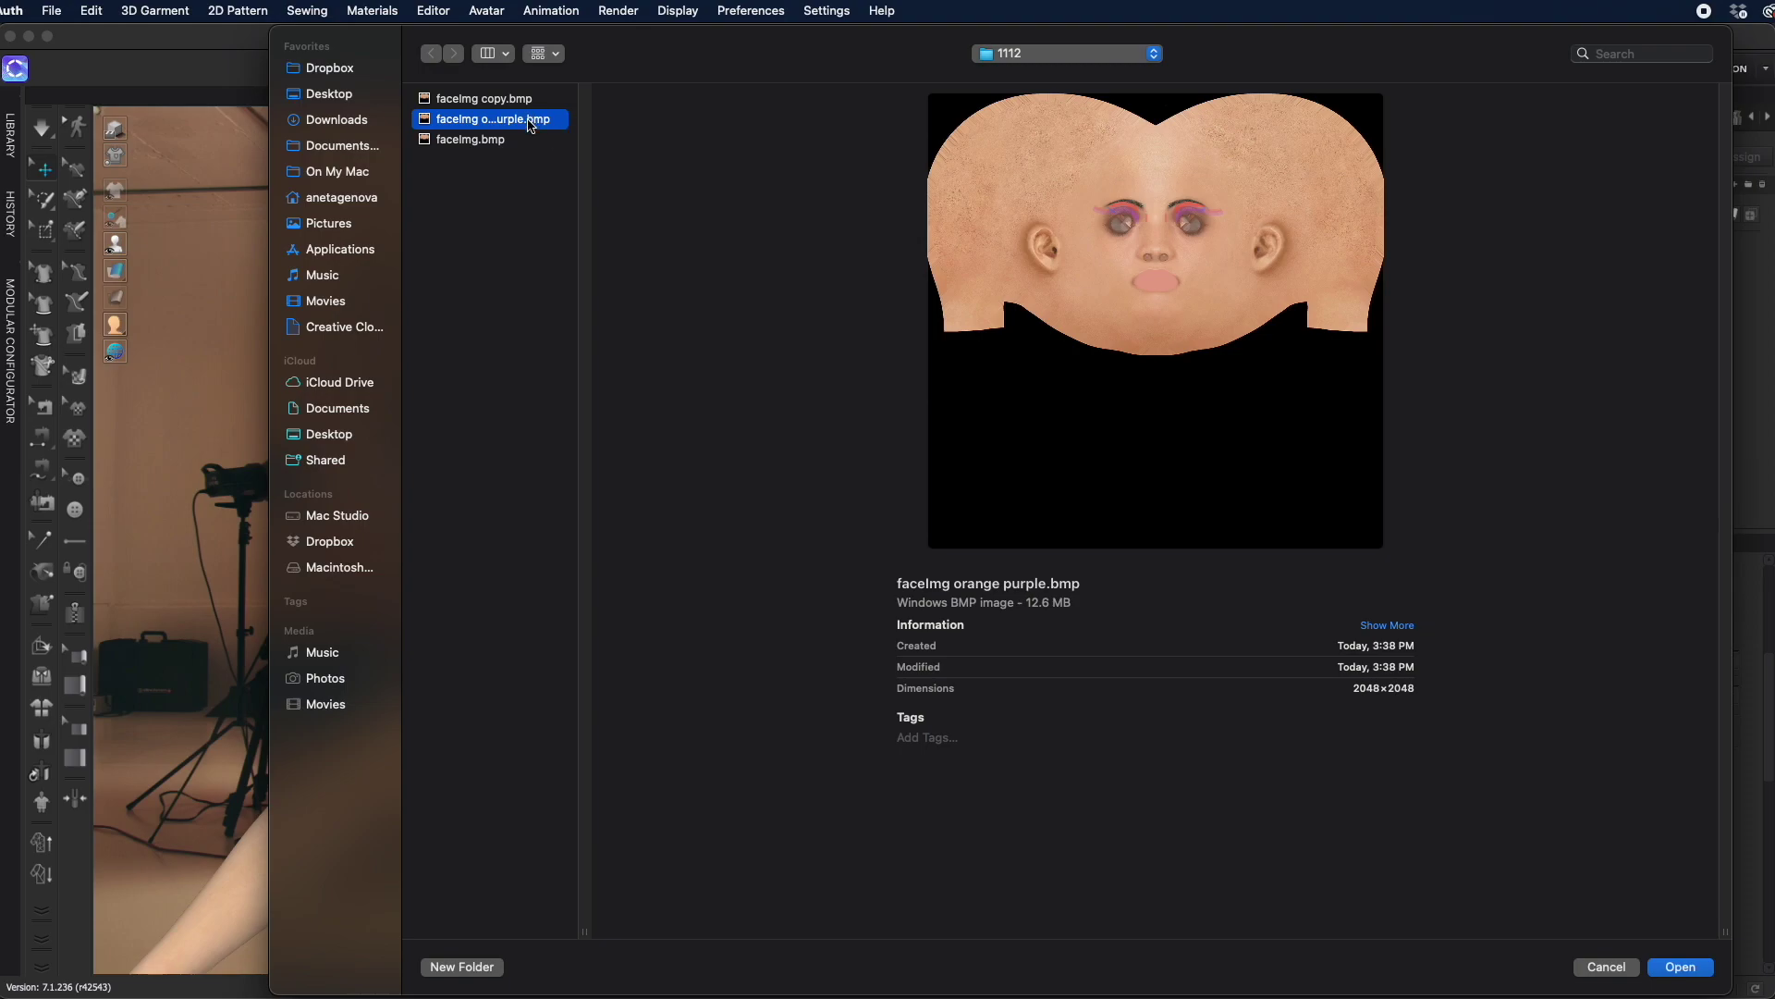
left_click_drag(551, 121, 277, 545)
left_click(37, 801)
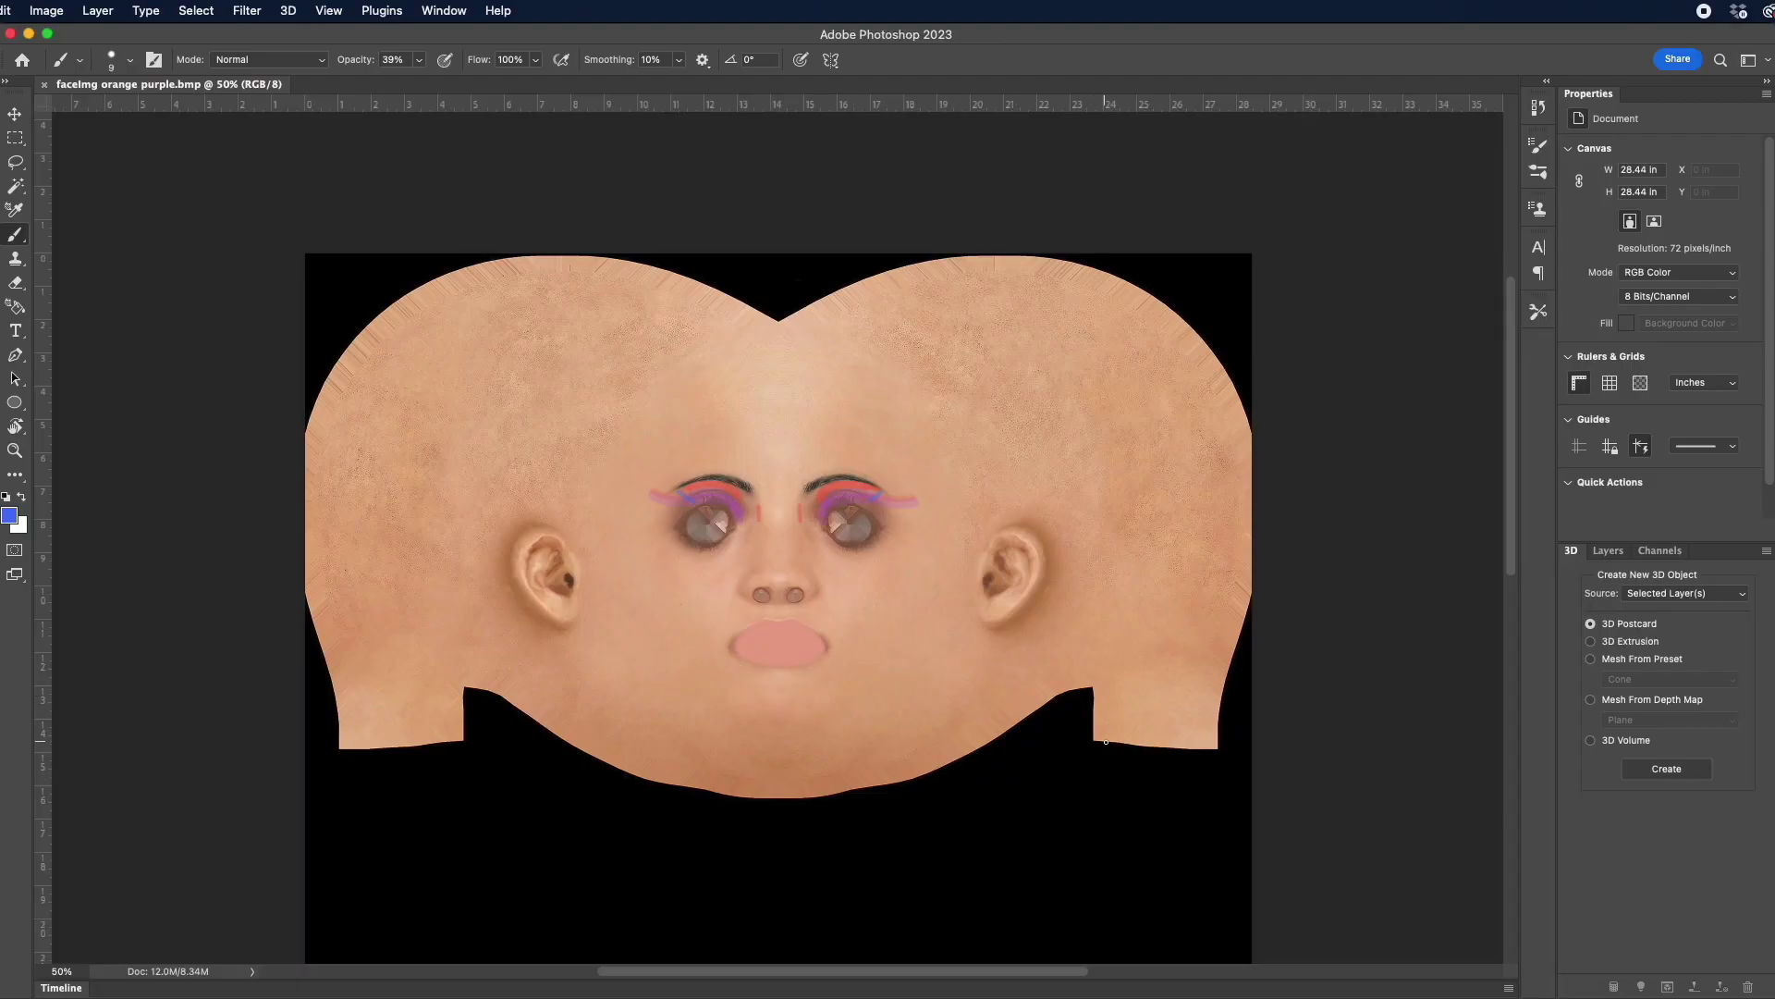
Zoom in on the face texture and set the foreground colour to saturated orange f97c28
key("super+equal")
key("super+equal")
key("super+equal")
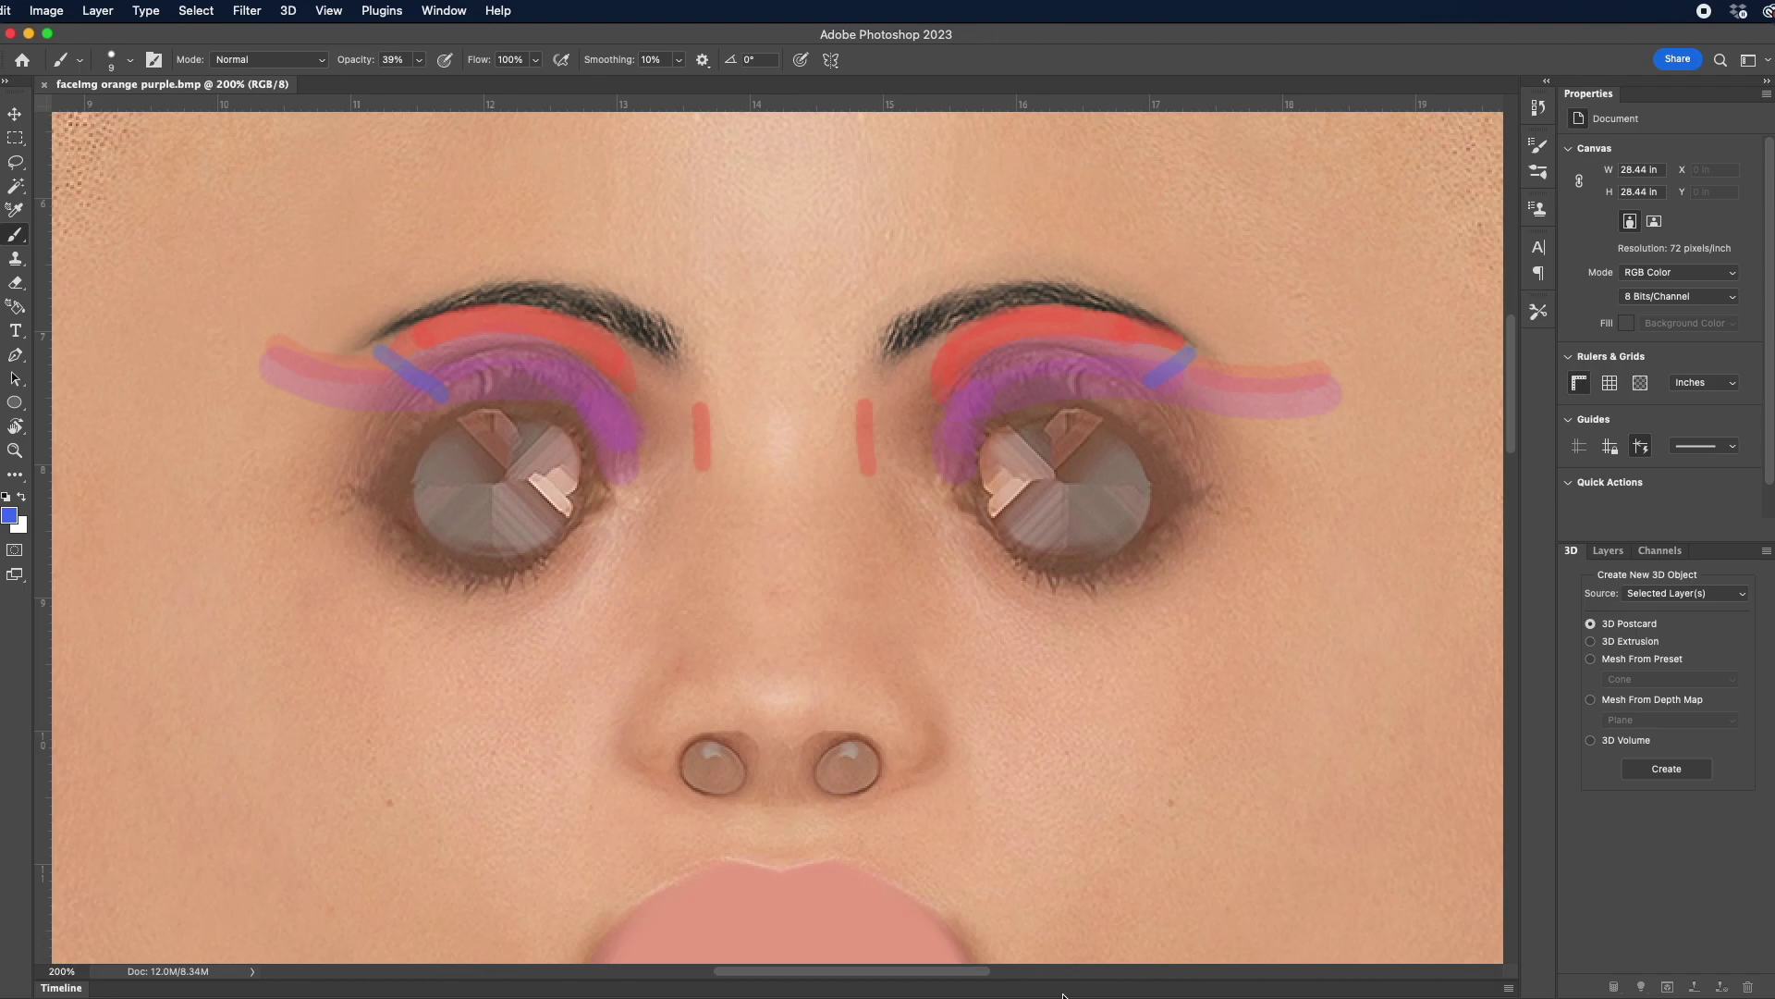
scroll(930, 527, "down", 5)
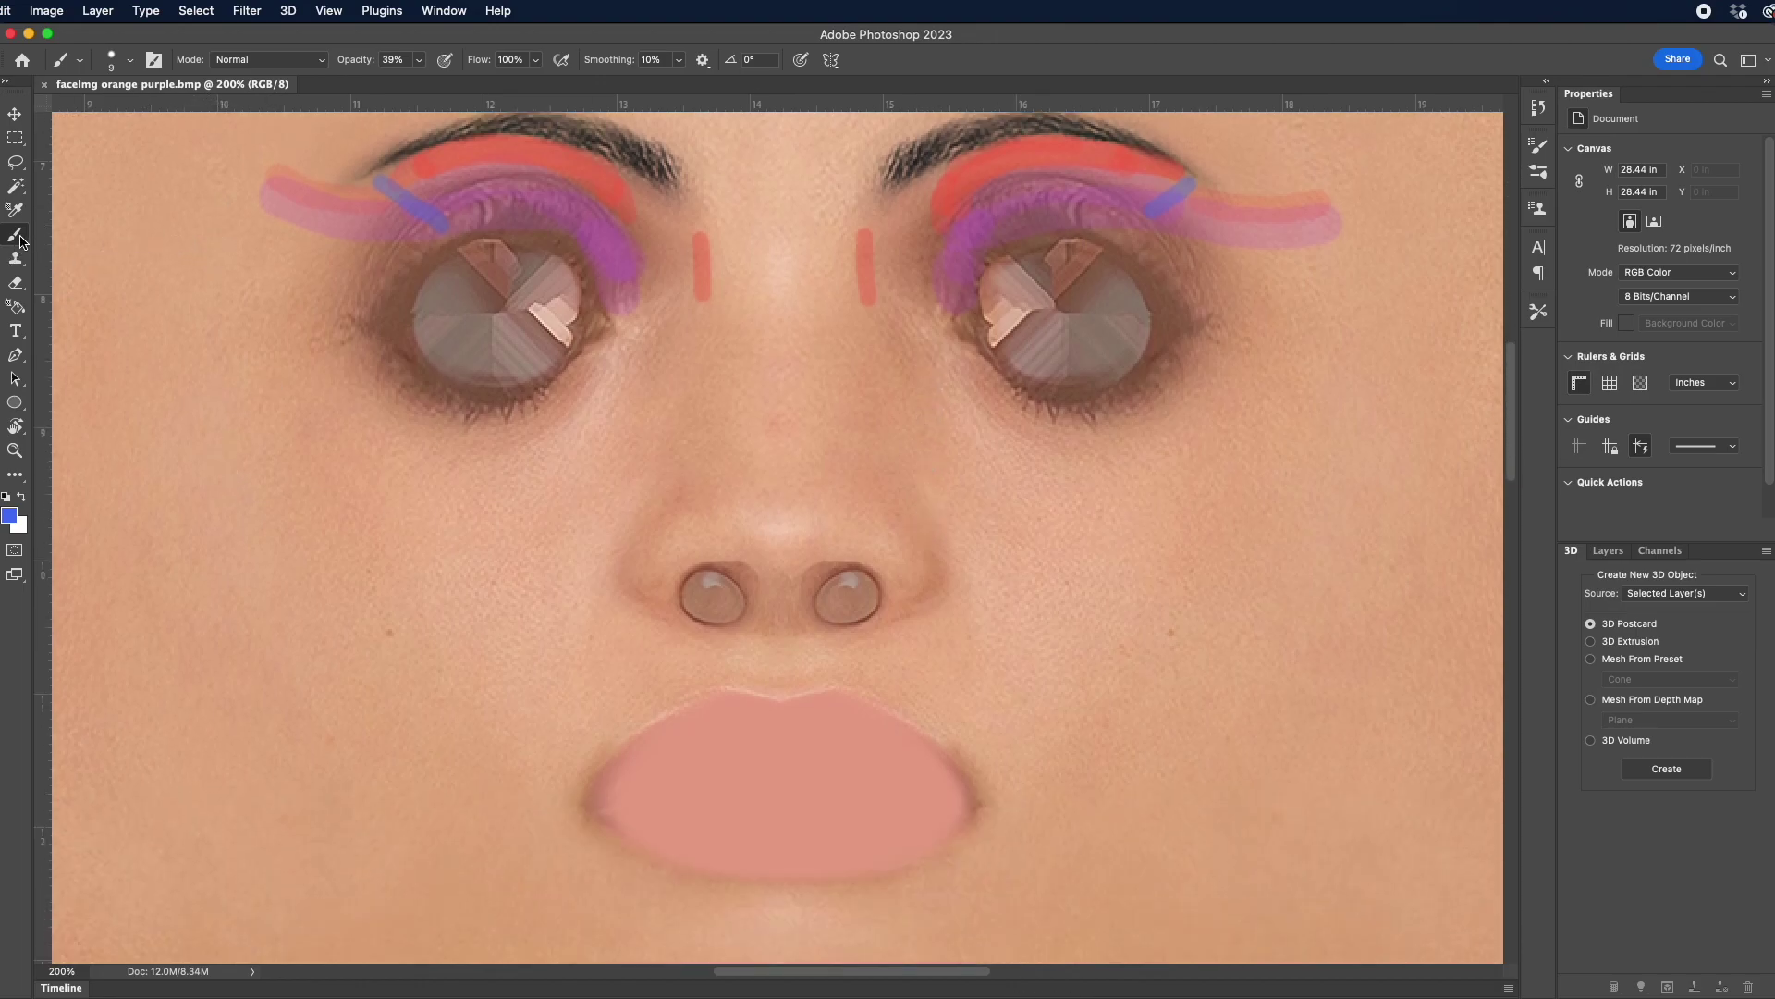
left_click(5, 516)
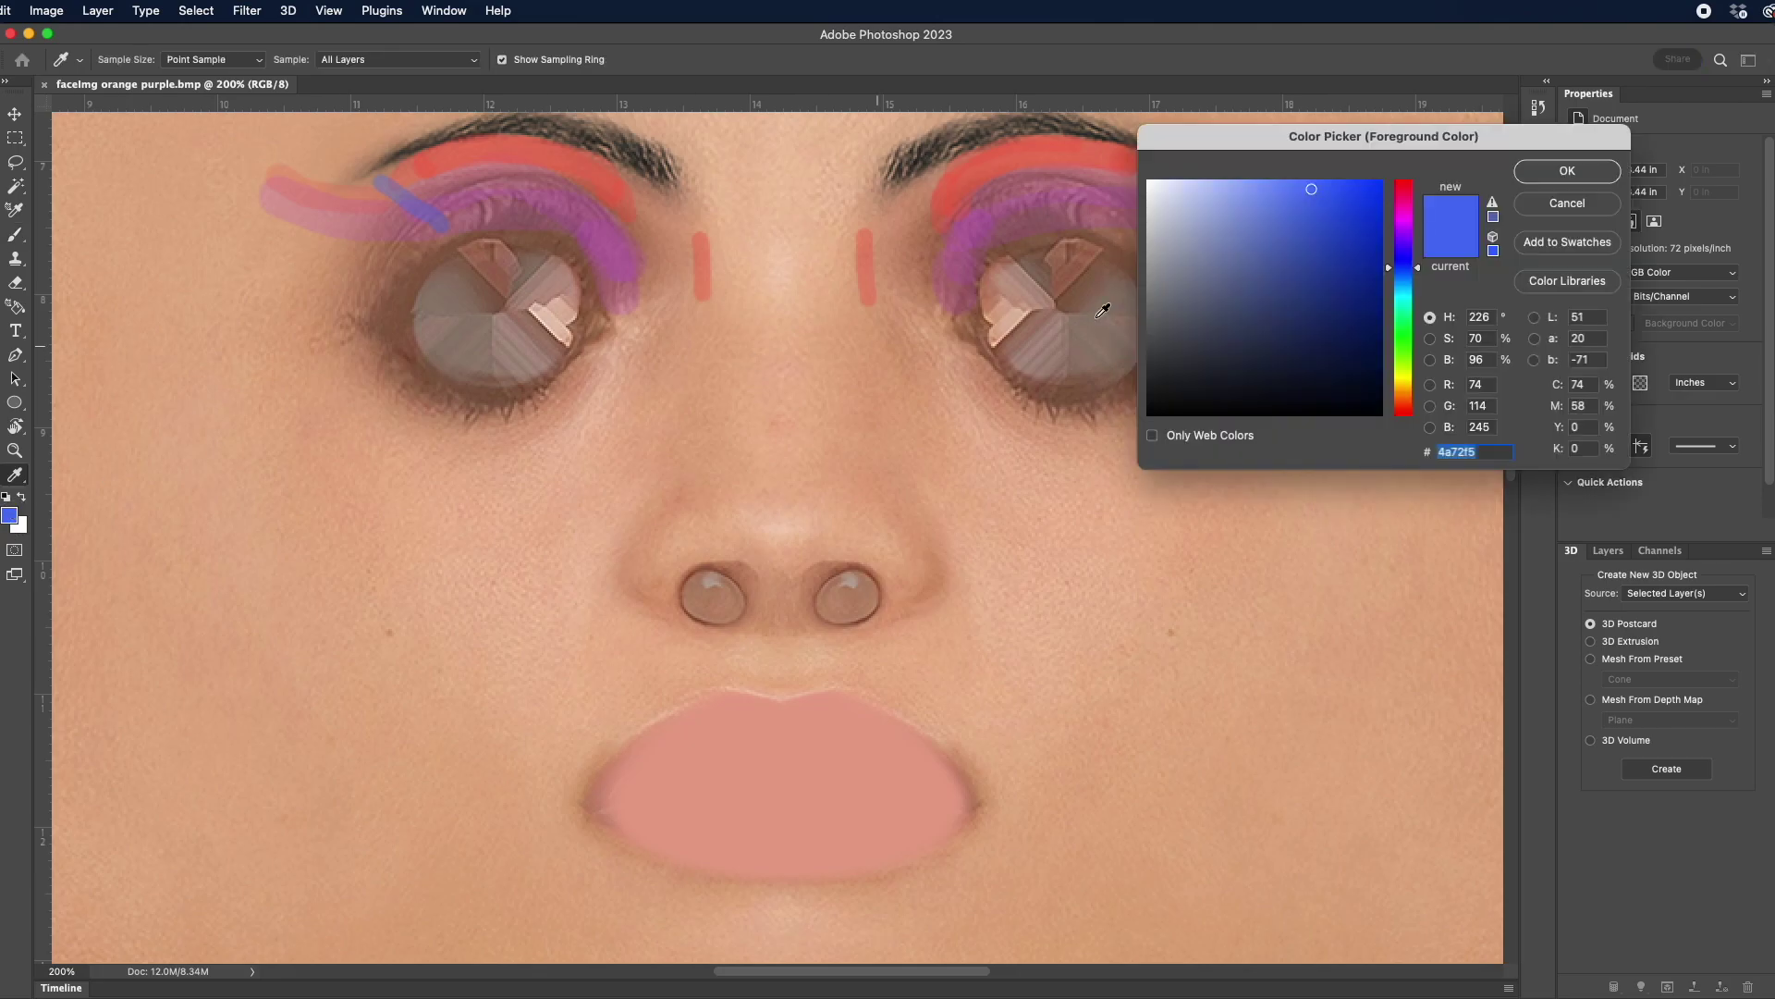
left_click(1406, 400)
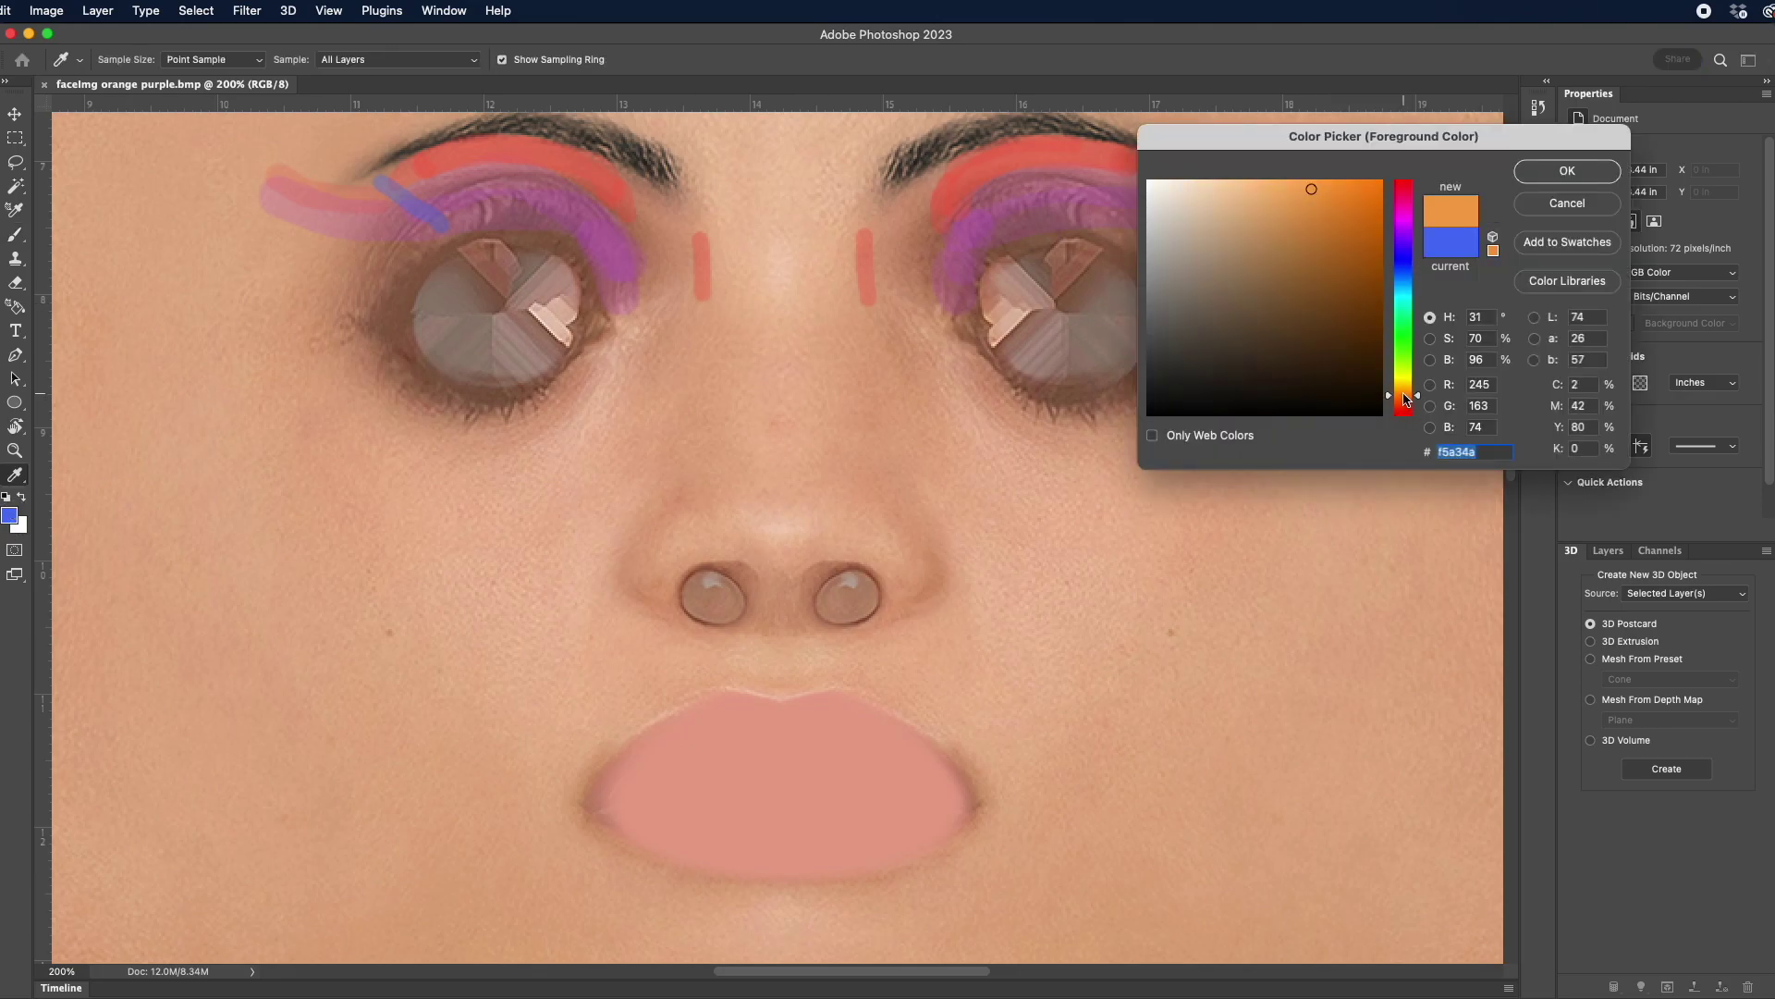
left_click_drag(1406, 400, 1407, 405)
left_click_drag(1326, 185, 1346, 184)
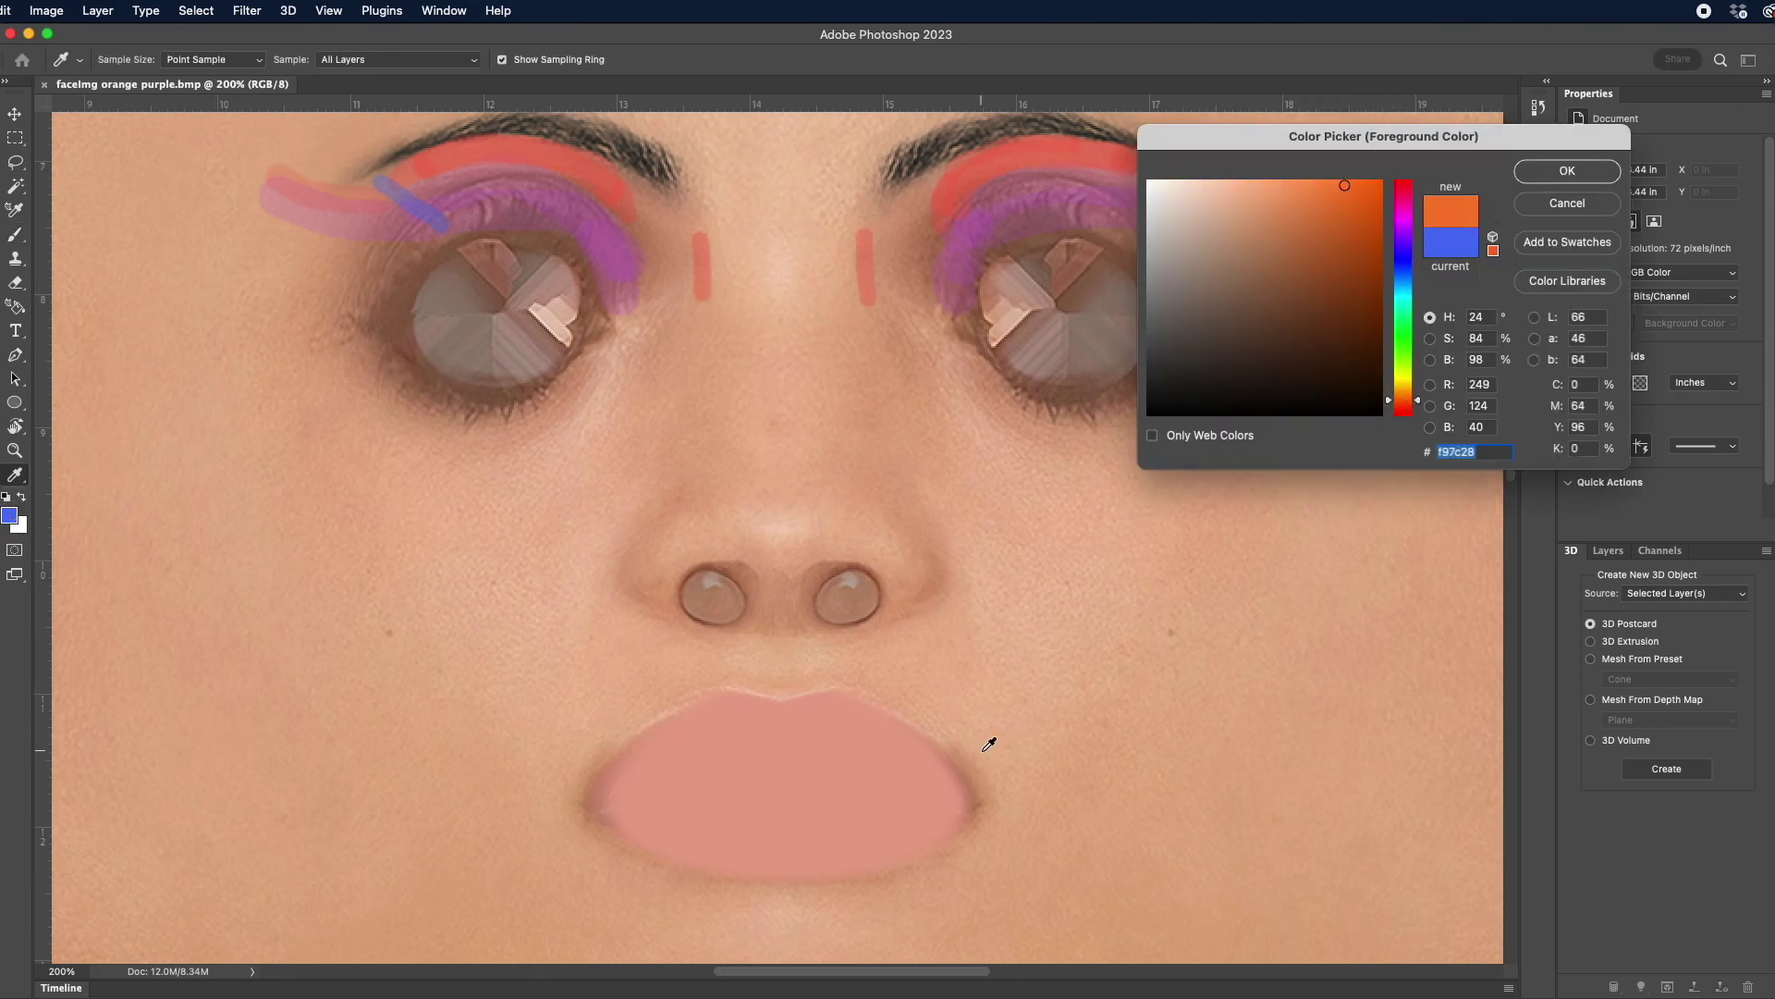
left_click(1538, 184)
Paint the lips orange with the Brush tool and save the face texture
key("b")
right_click(699, 657)
mouse_move(610, 794)
left_mouse_down()
mouse_move(662, 746)
mouse_move(801, 717)
mouse_move(863, 725)
mouse_move(951, 785)
mouse_move(927, 832)
mouse_move(860, 858)
mouse_move(761, 856)
mouse_move(678, 844)
mouse_move(614, 796)
mouse_move(705, 717)
mouse_move(857, 746)
mouse_move(677, 769)
mouse_move(736, 816)
mouse_move(832, 824)
mouse_move(875, 781)
mouse_move(872, 824)
mouse_move(890, 818)
left_mouse_up()
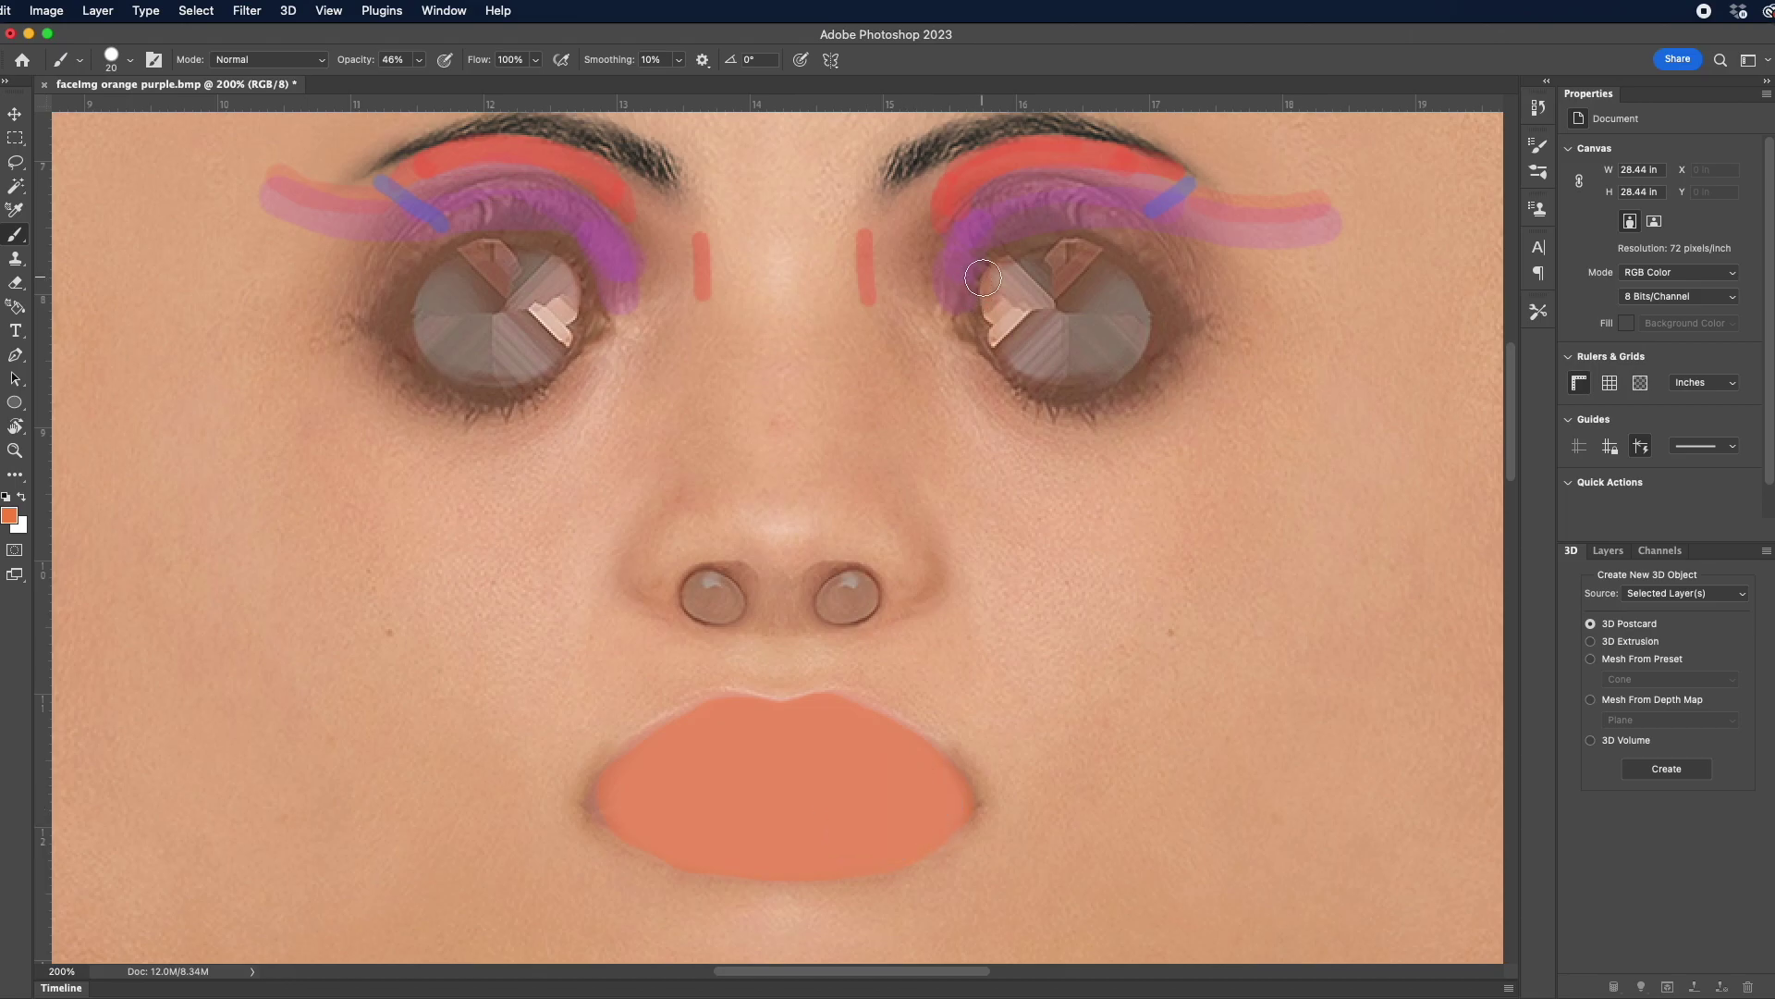
key("super+s")
key("super+Tab")
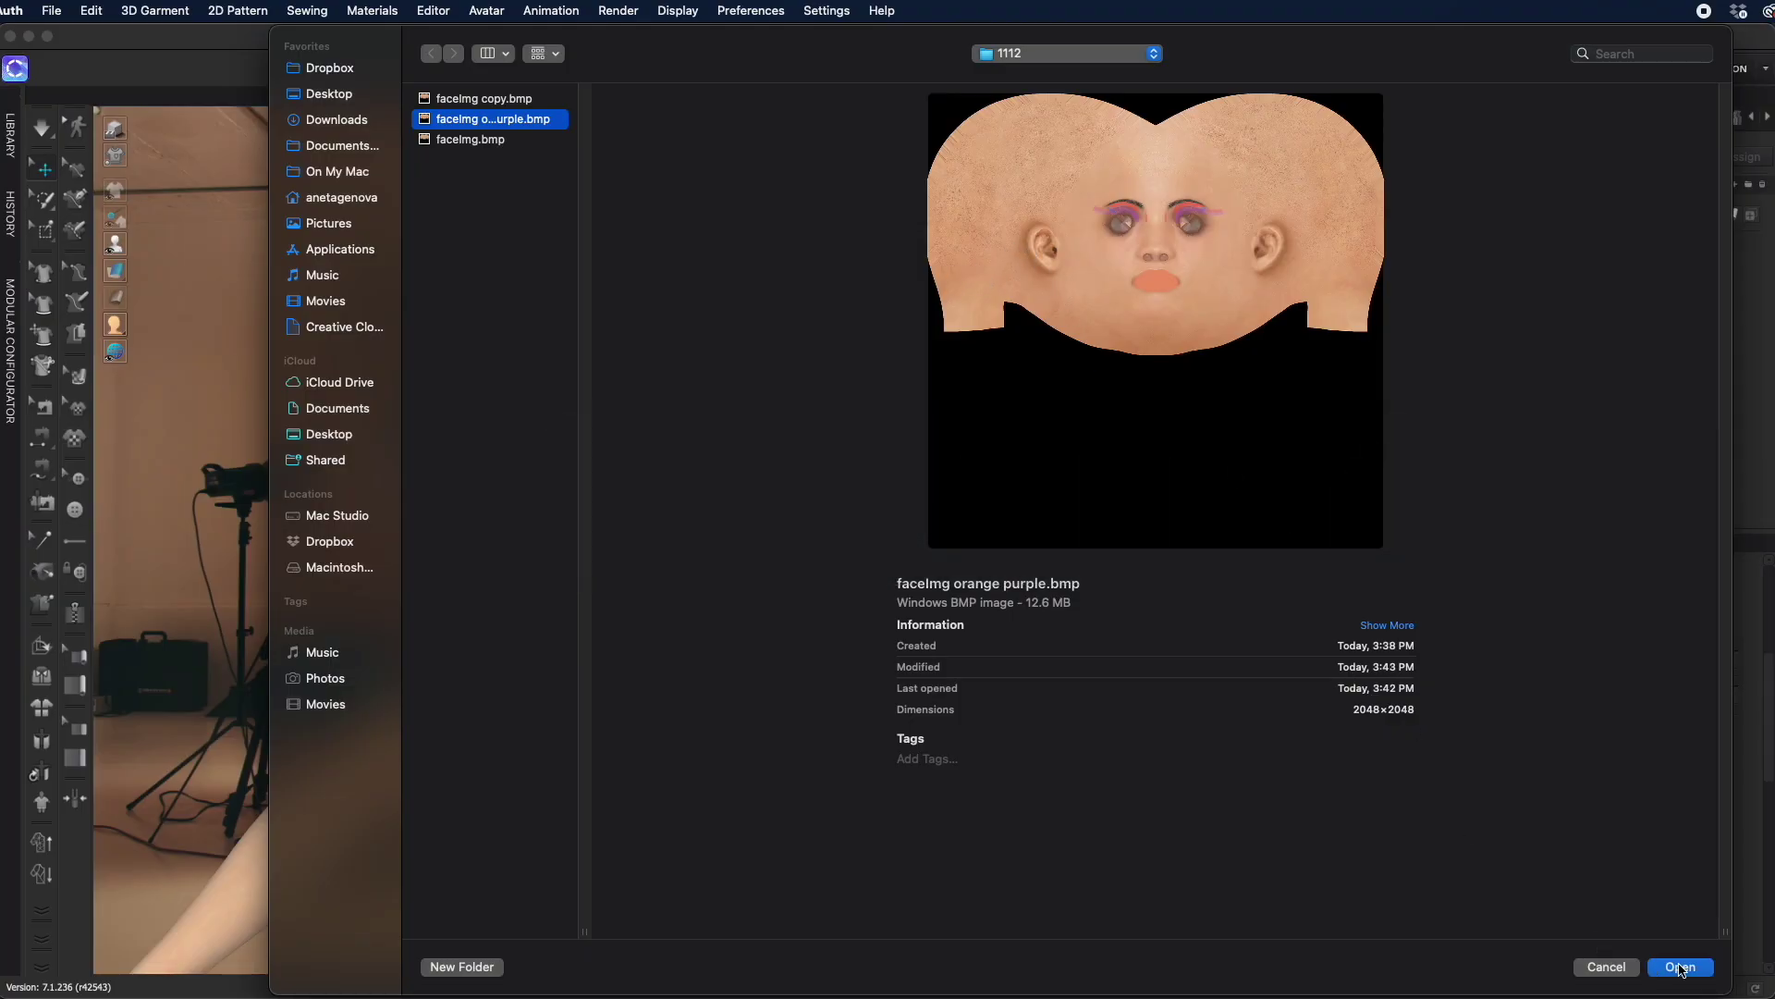
Load the repainted face texture, then select the torso and bring up its texture chooser
left_click(1681, 967)
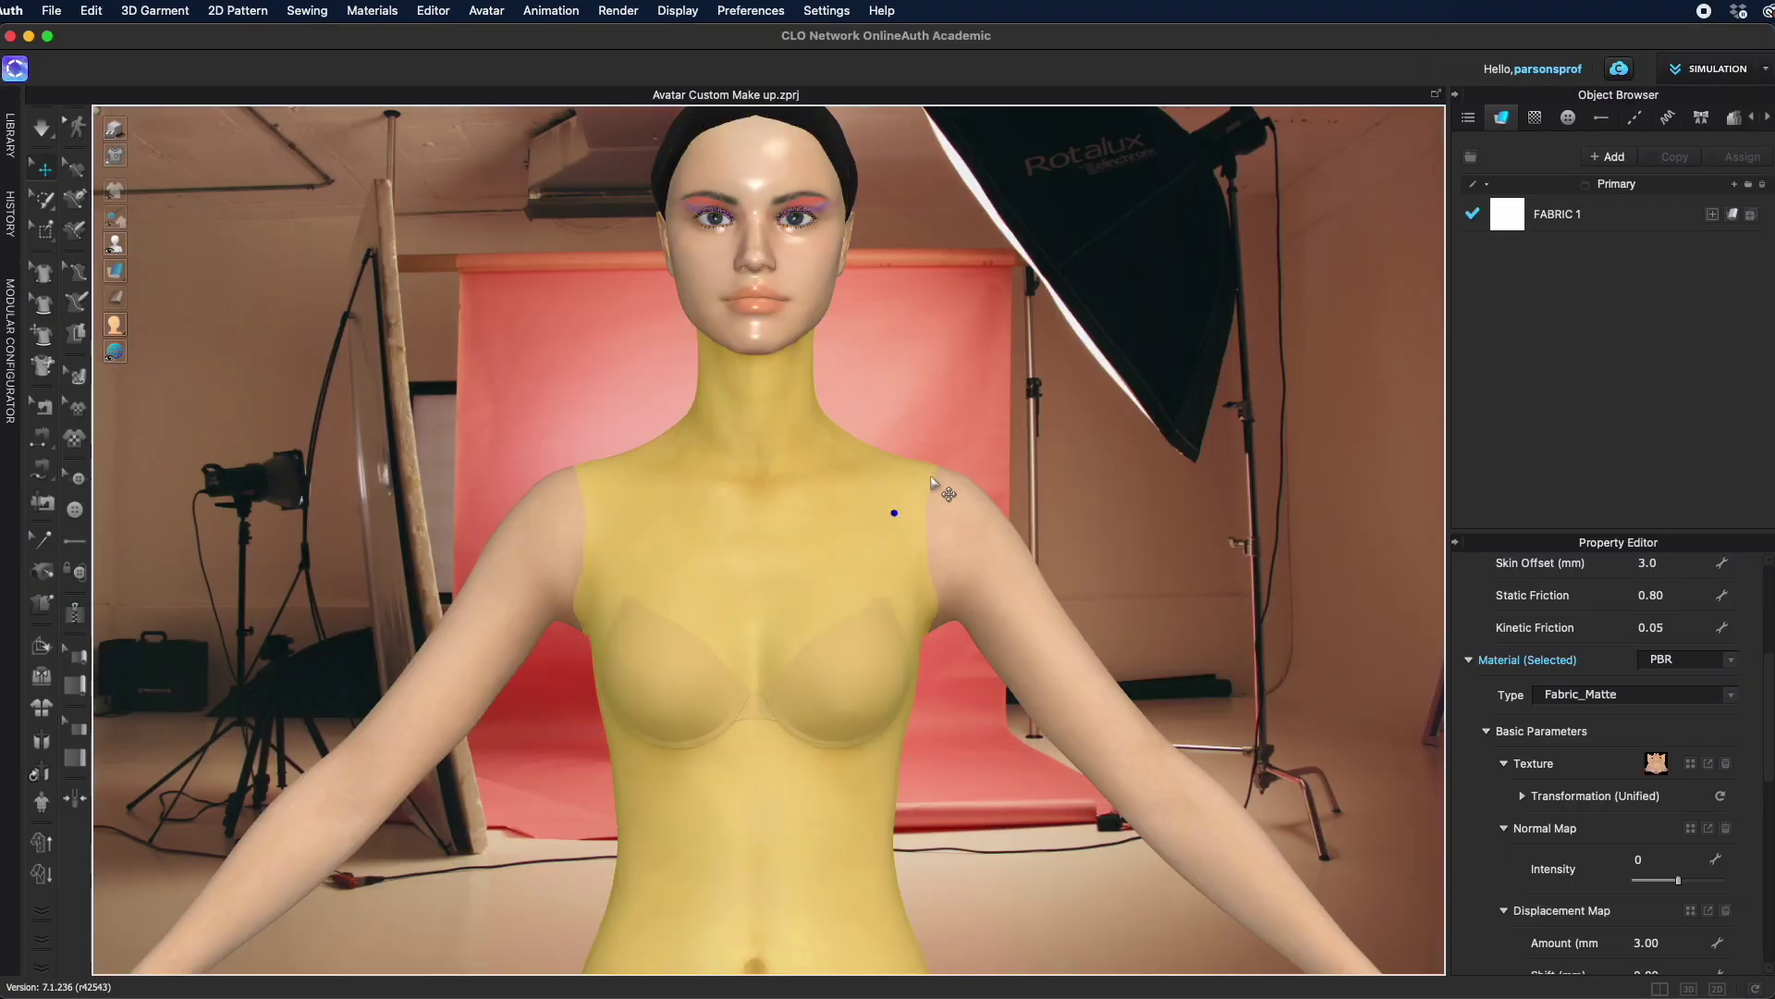
left_click(1123, 492)
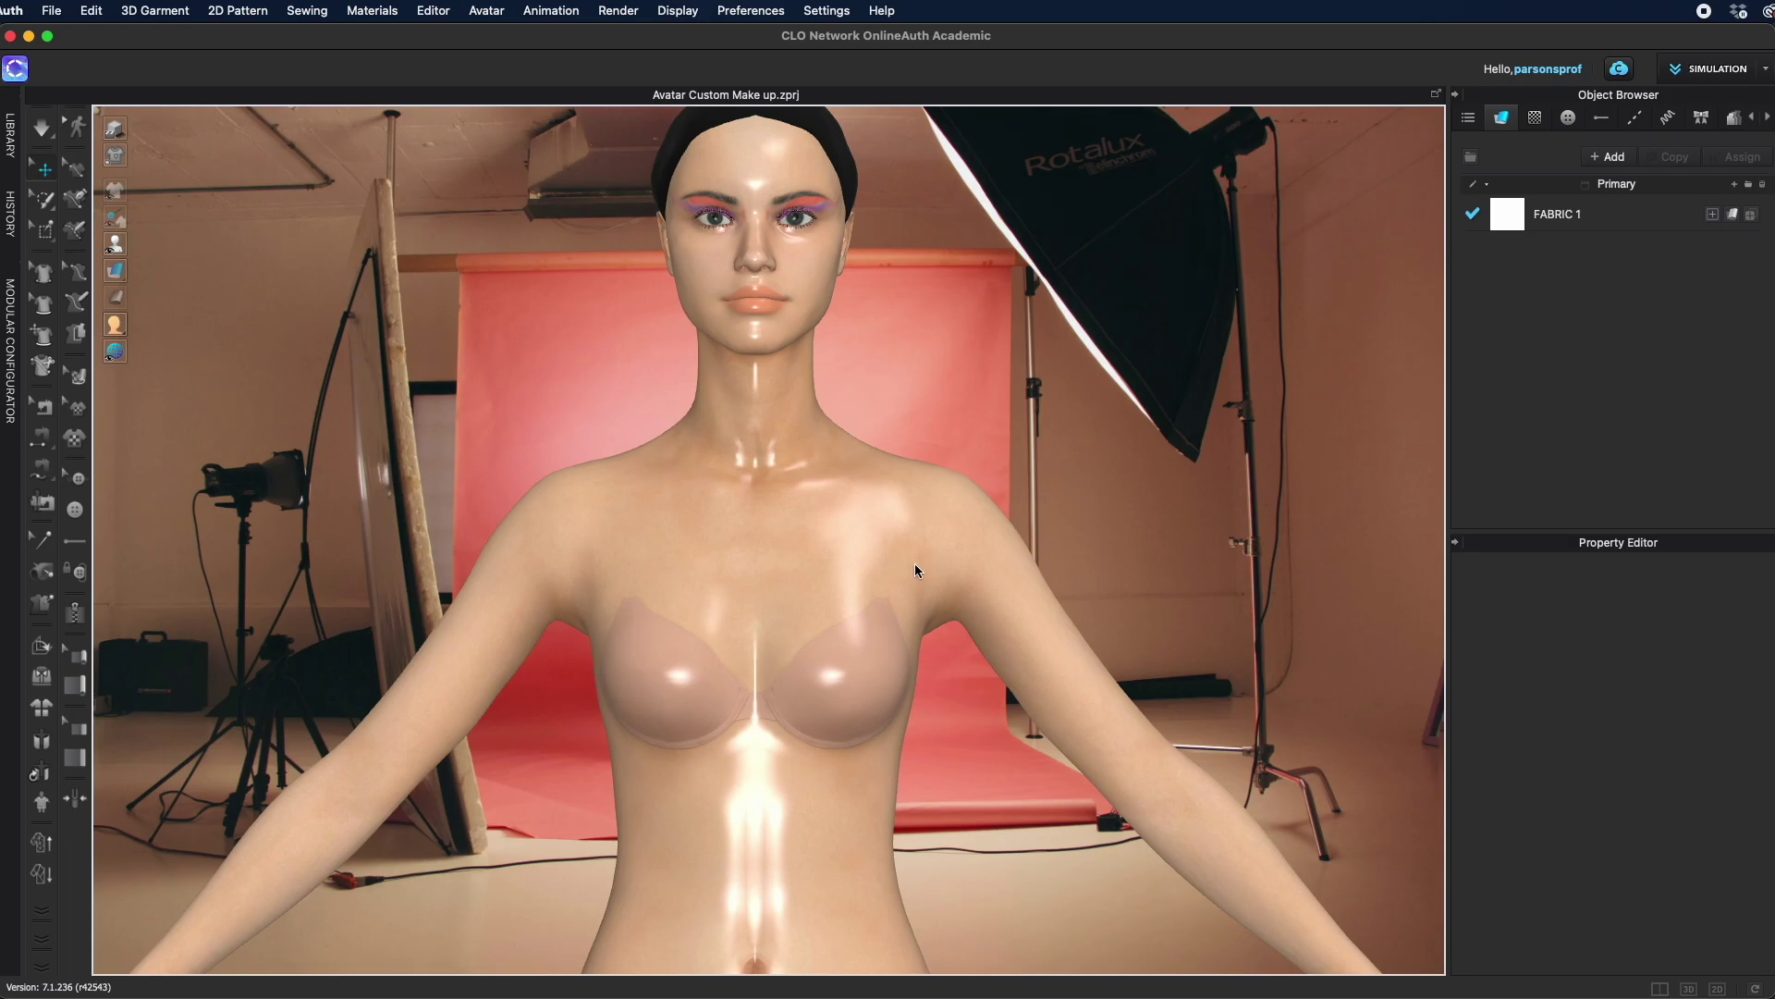
left_click(841, 506)
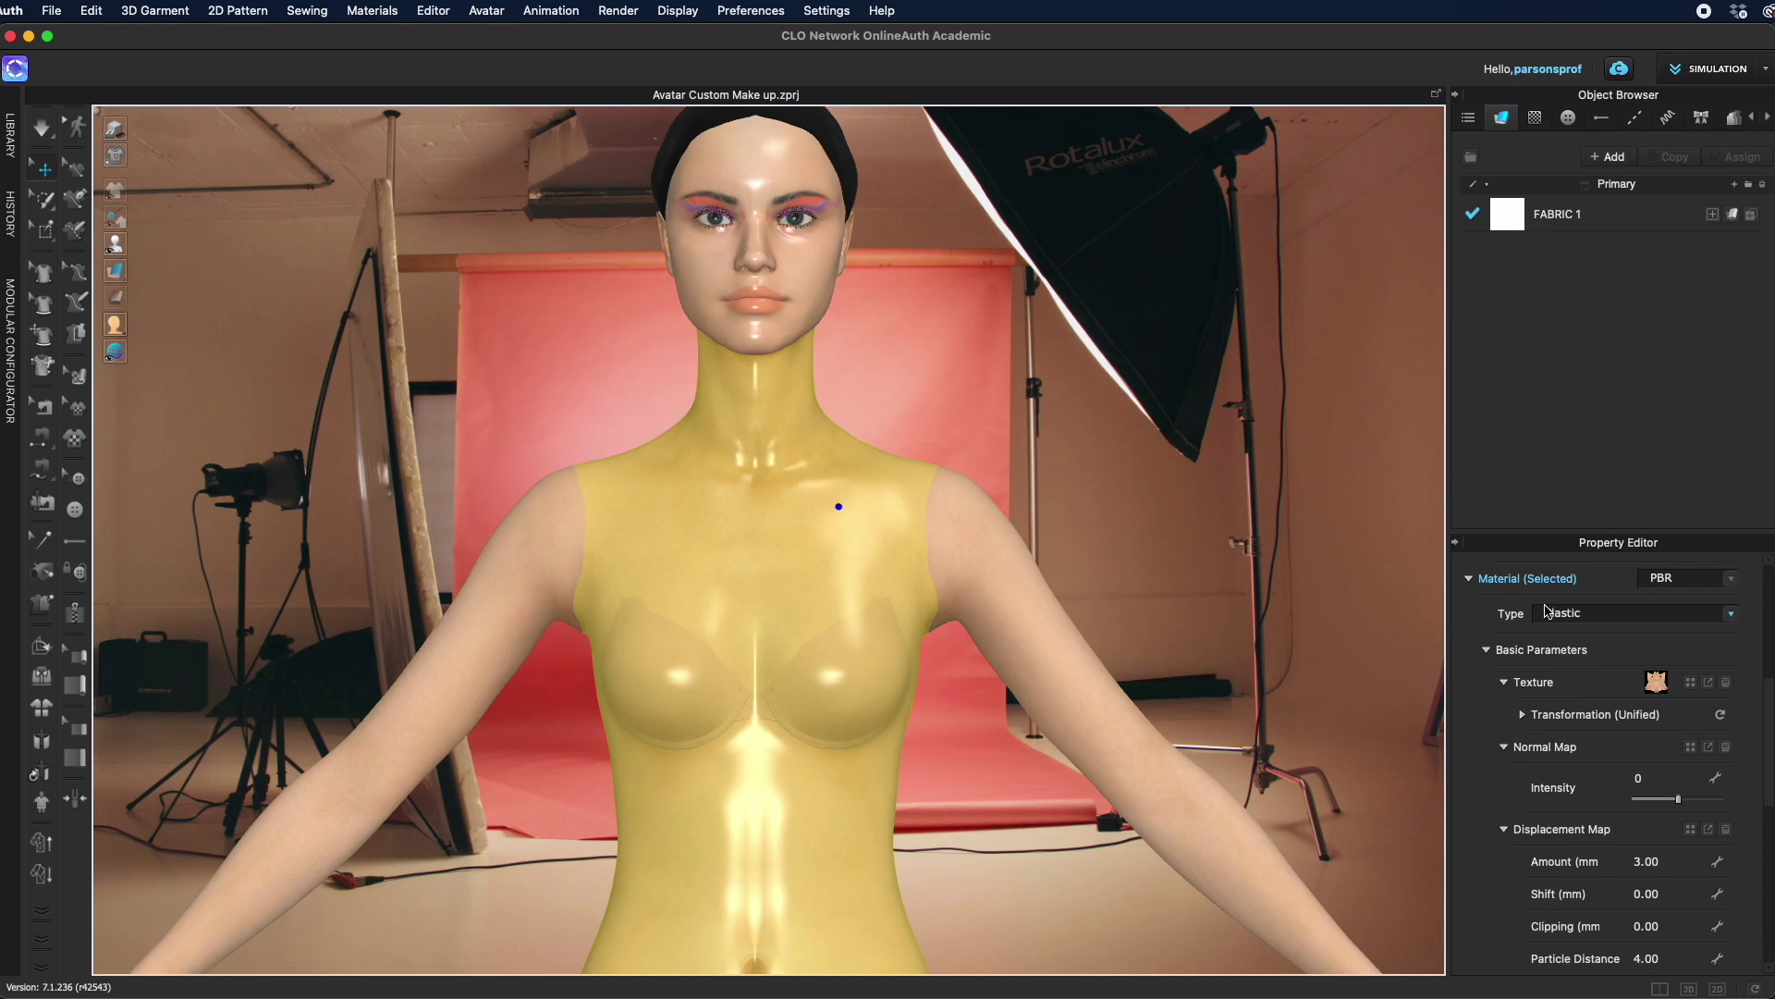
left_click(1691, 684)
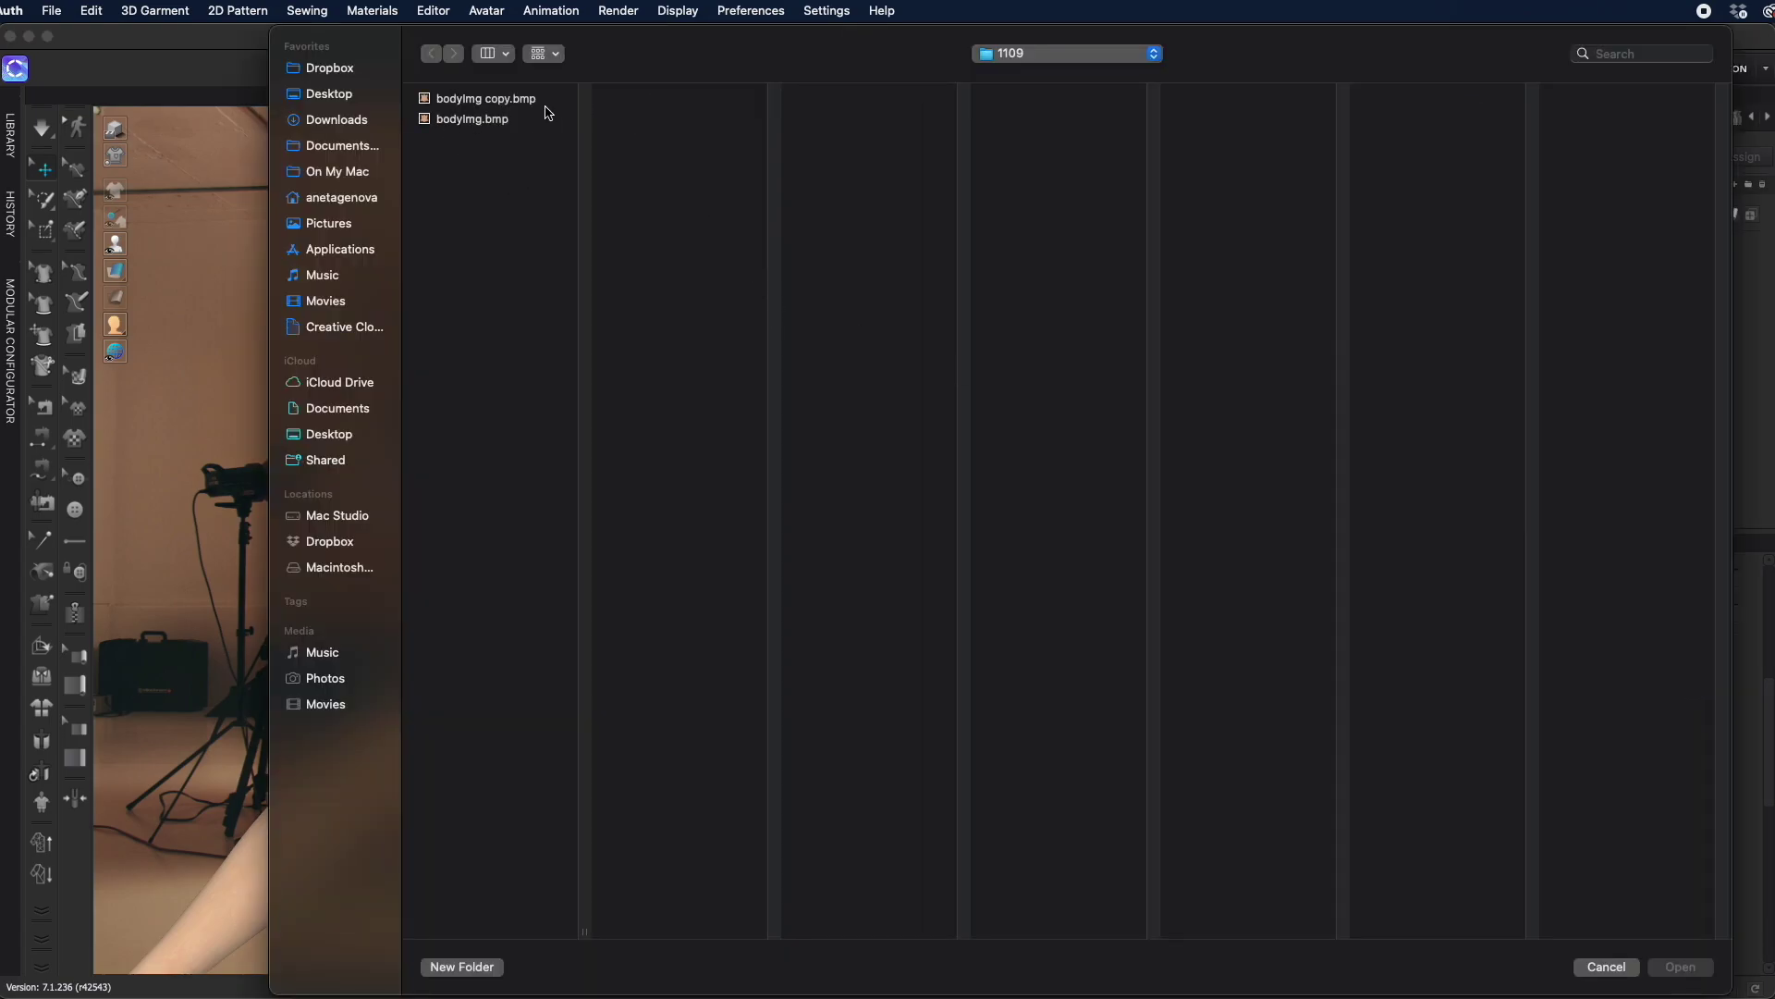
Cancel the torso texture chooser without loading bodyImg.bmp and return to Photoshop
right_click(490, 120)
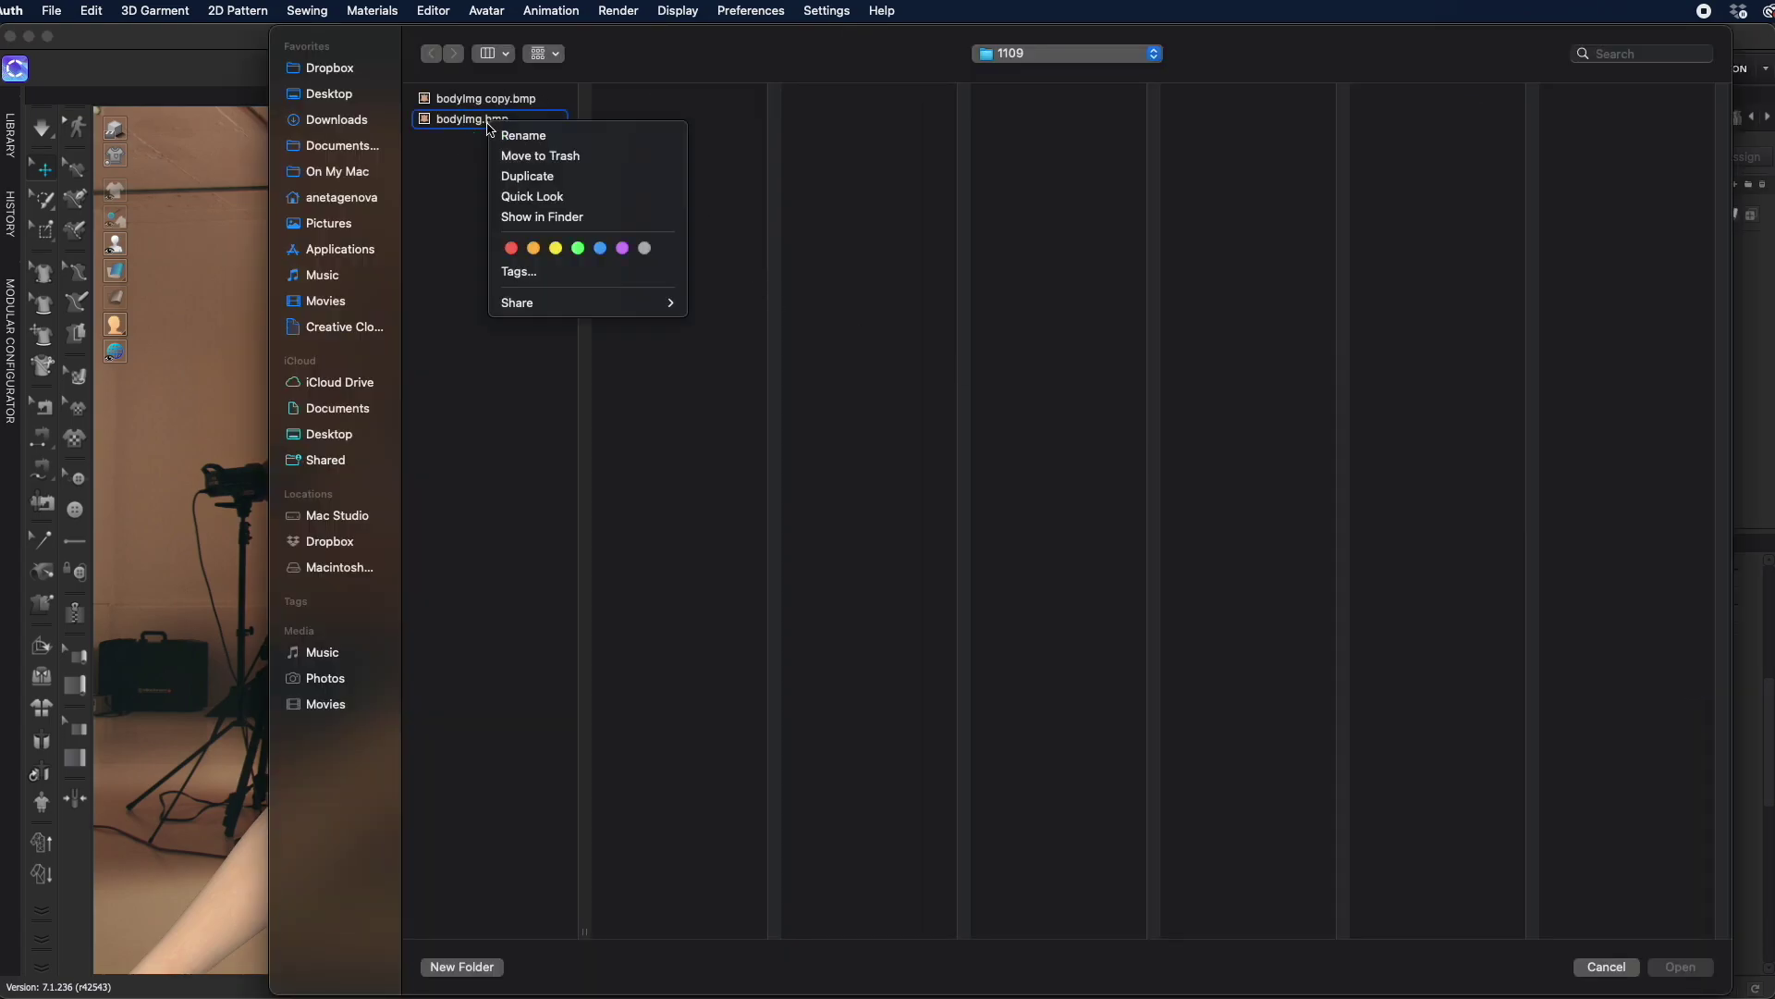
left_click(455, 166)
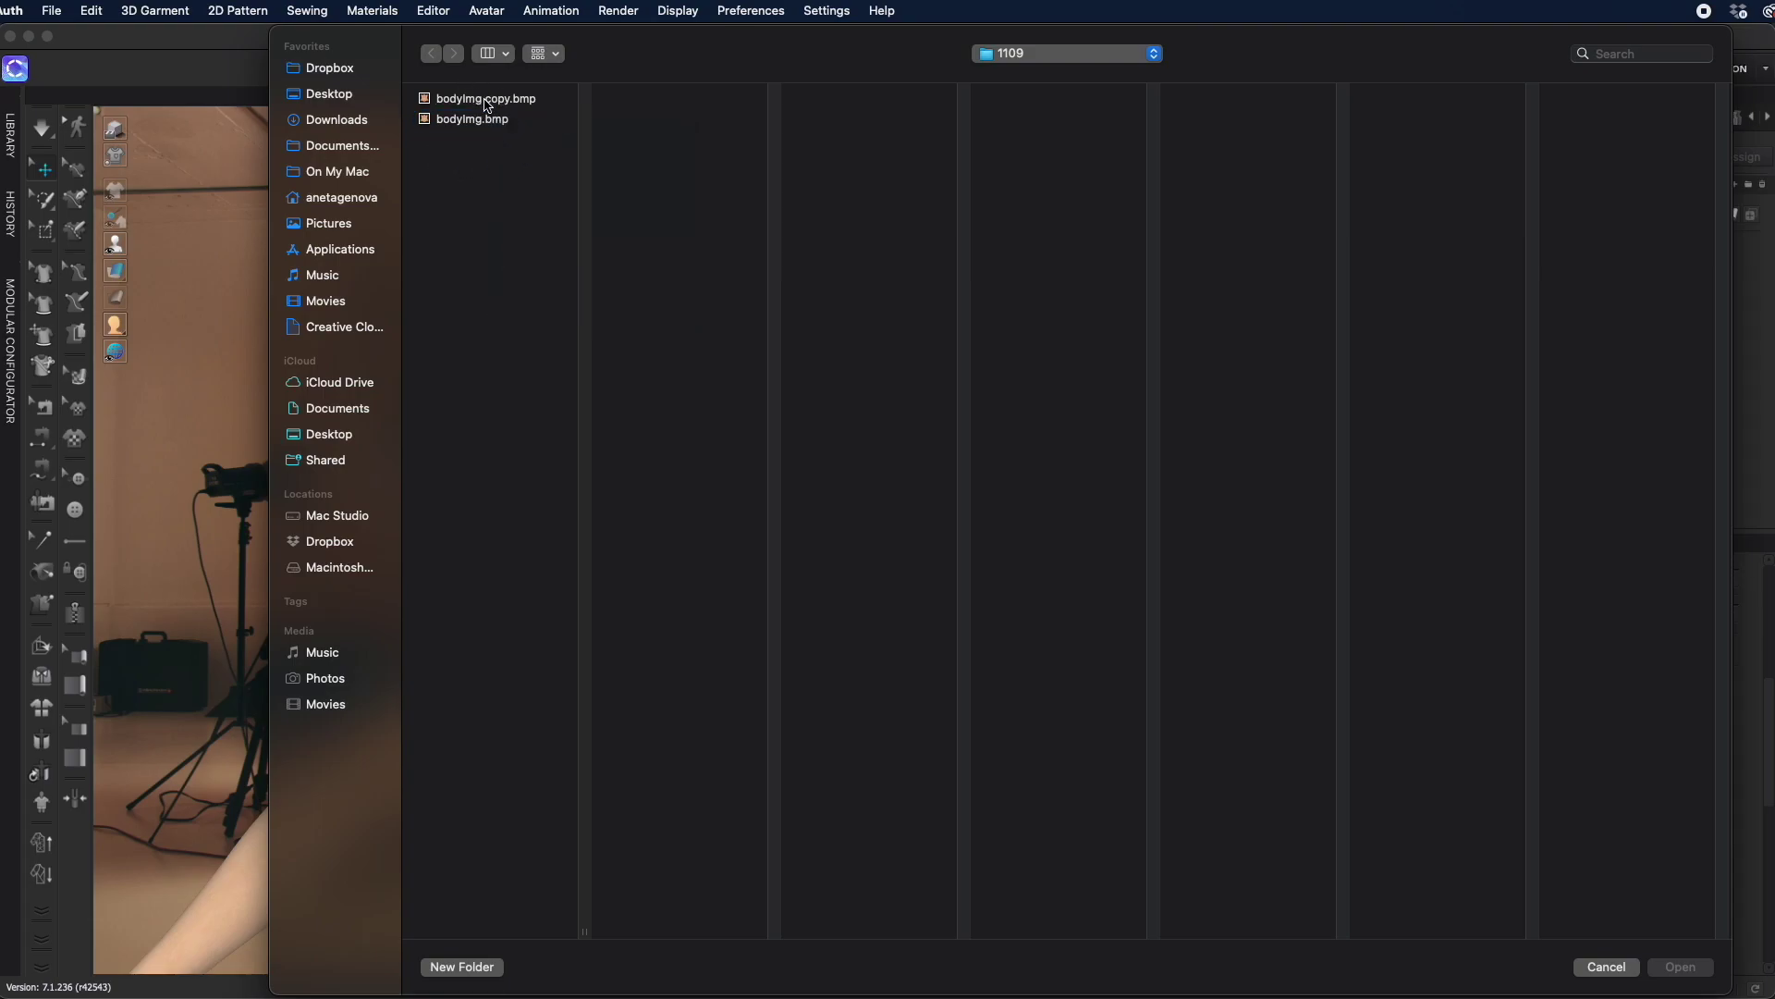
left_click(1623, 965)
key("super+Tab")
key("super+Tab")
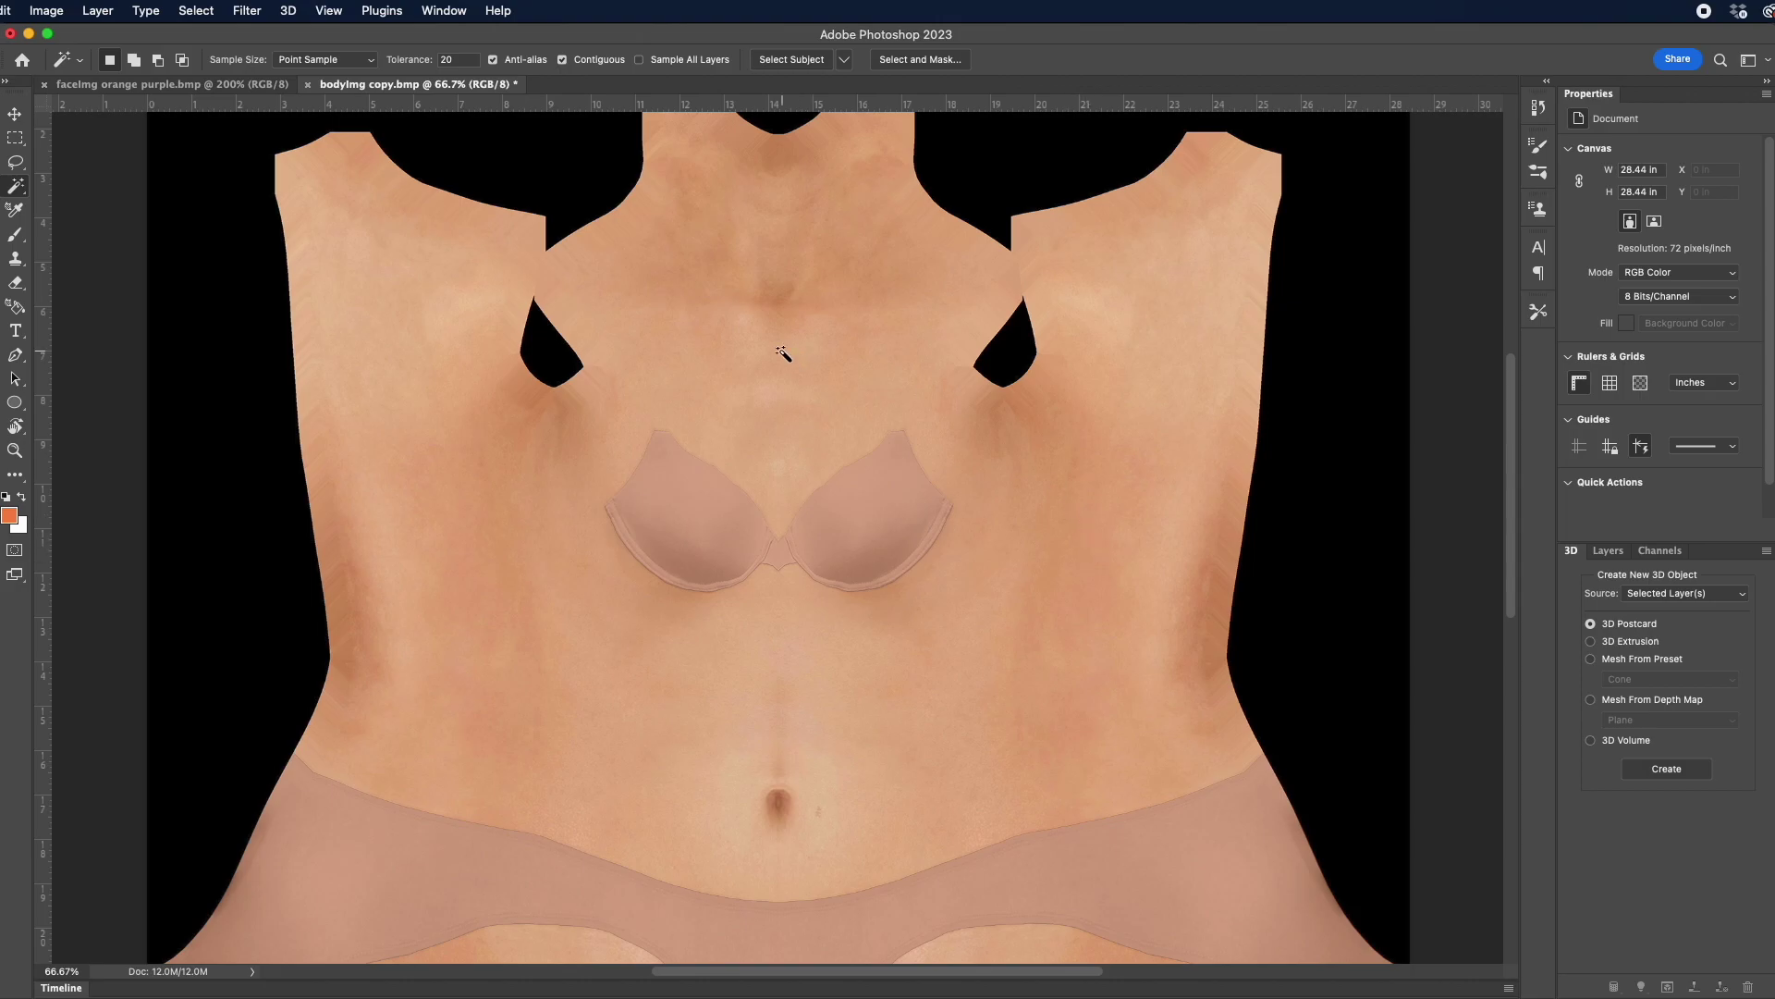
Drag the fractal PNG from Finder onto the body texture canvas
key("super+Tab")
key("super+Tab")
key("super+Tab")
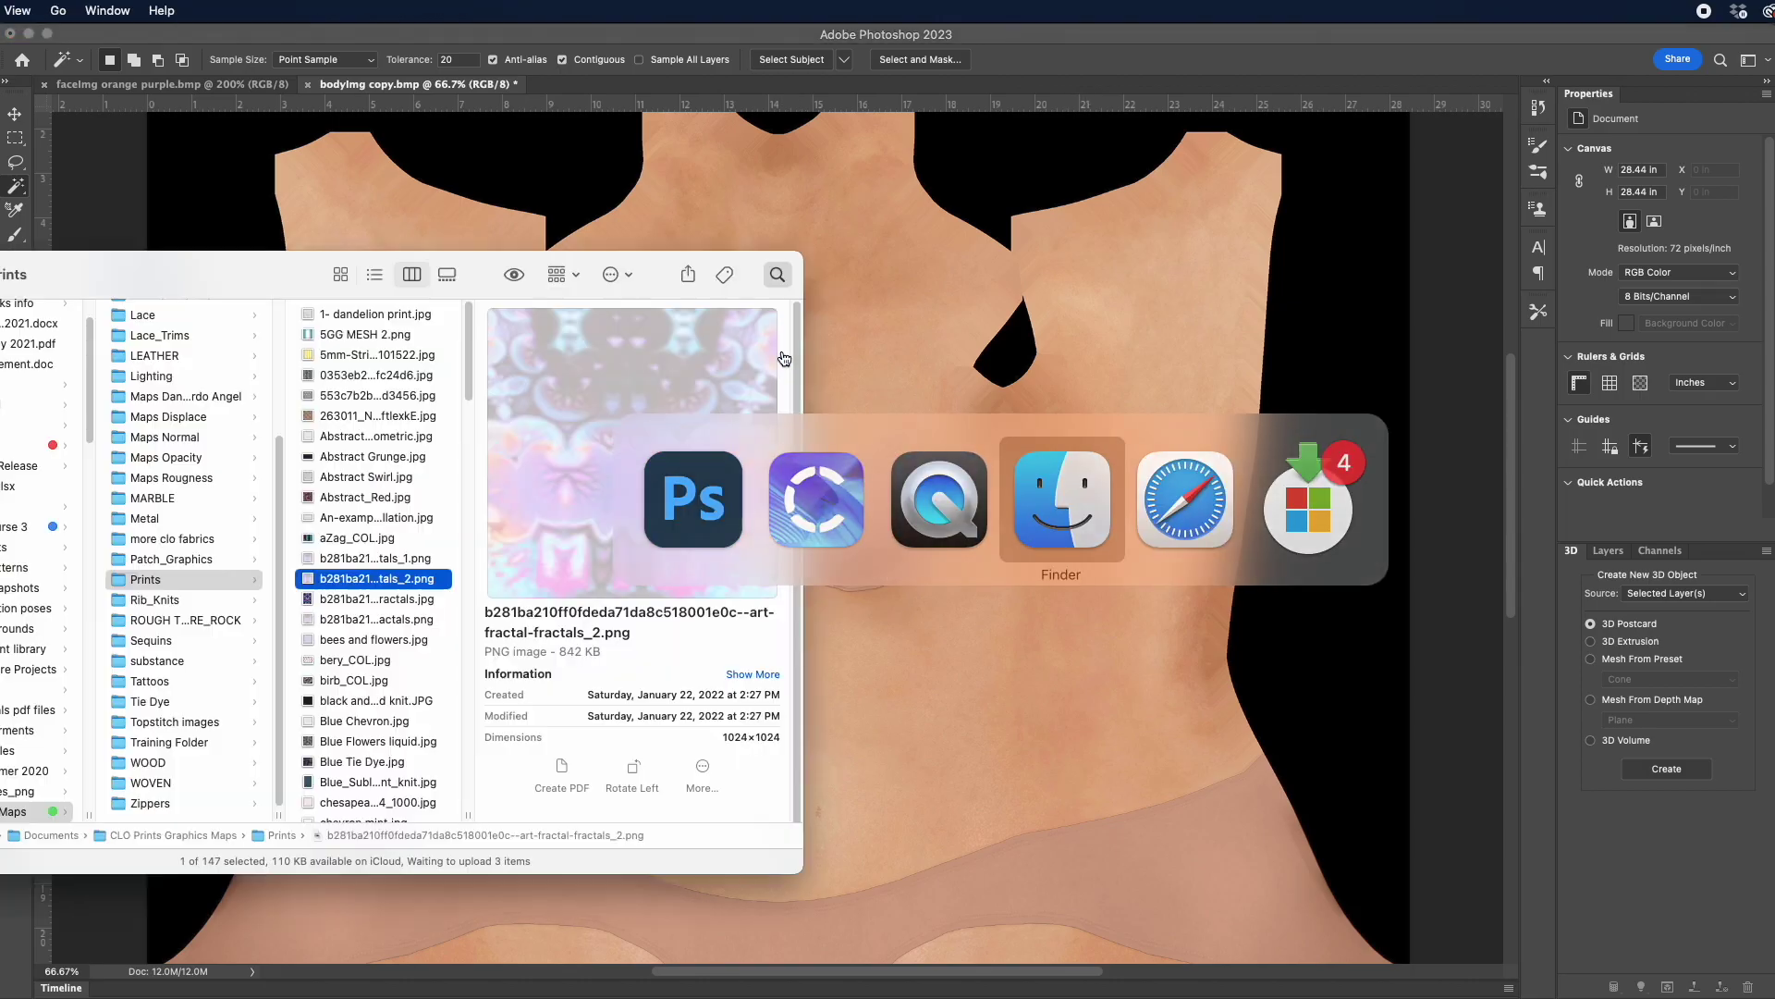
left_click_drag(490, 298, 370, 308)
left_click_drag(188, 596, 810, 283)
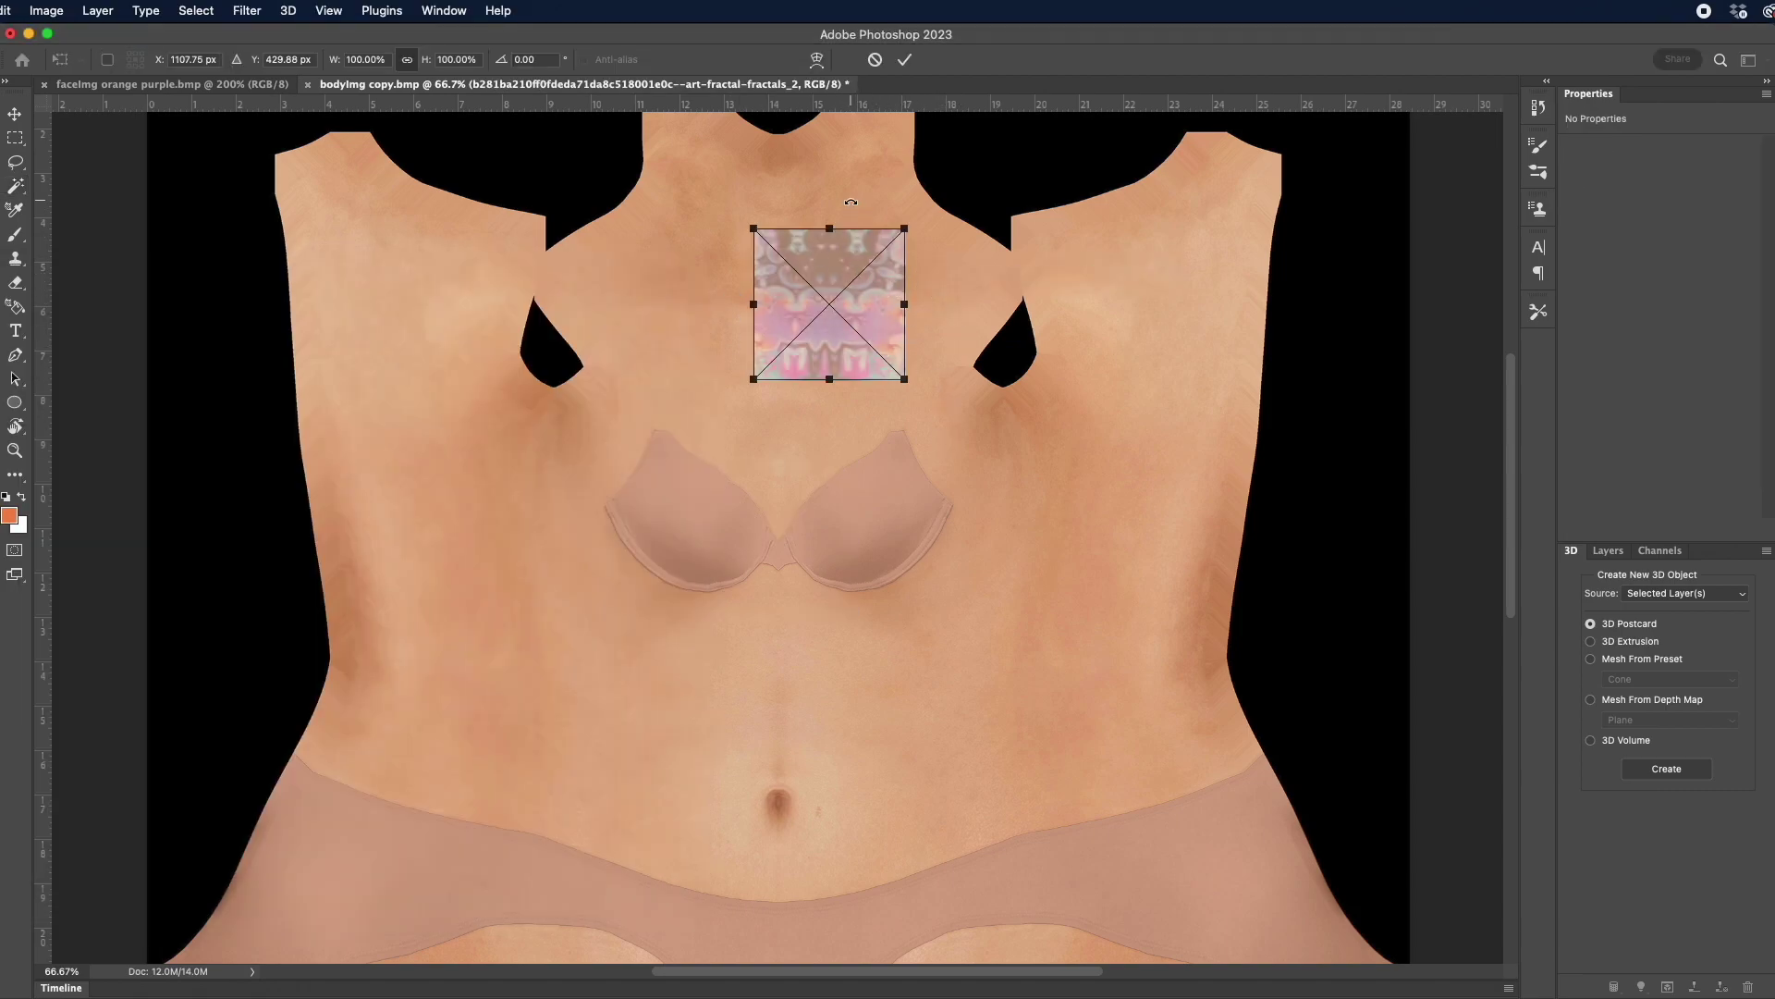
Scale the fractal to about 198.87%, align it to the top edge at Y 0, and commit
left_click_drag(905, 230, 994, 157)
left_click_drag(878, 265, 778, 173)
scroll(892, 463, "up", 3)
left_click_drag(884, 293, 931, 292)
left_click_drag(654, 292, 631, 286)
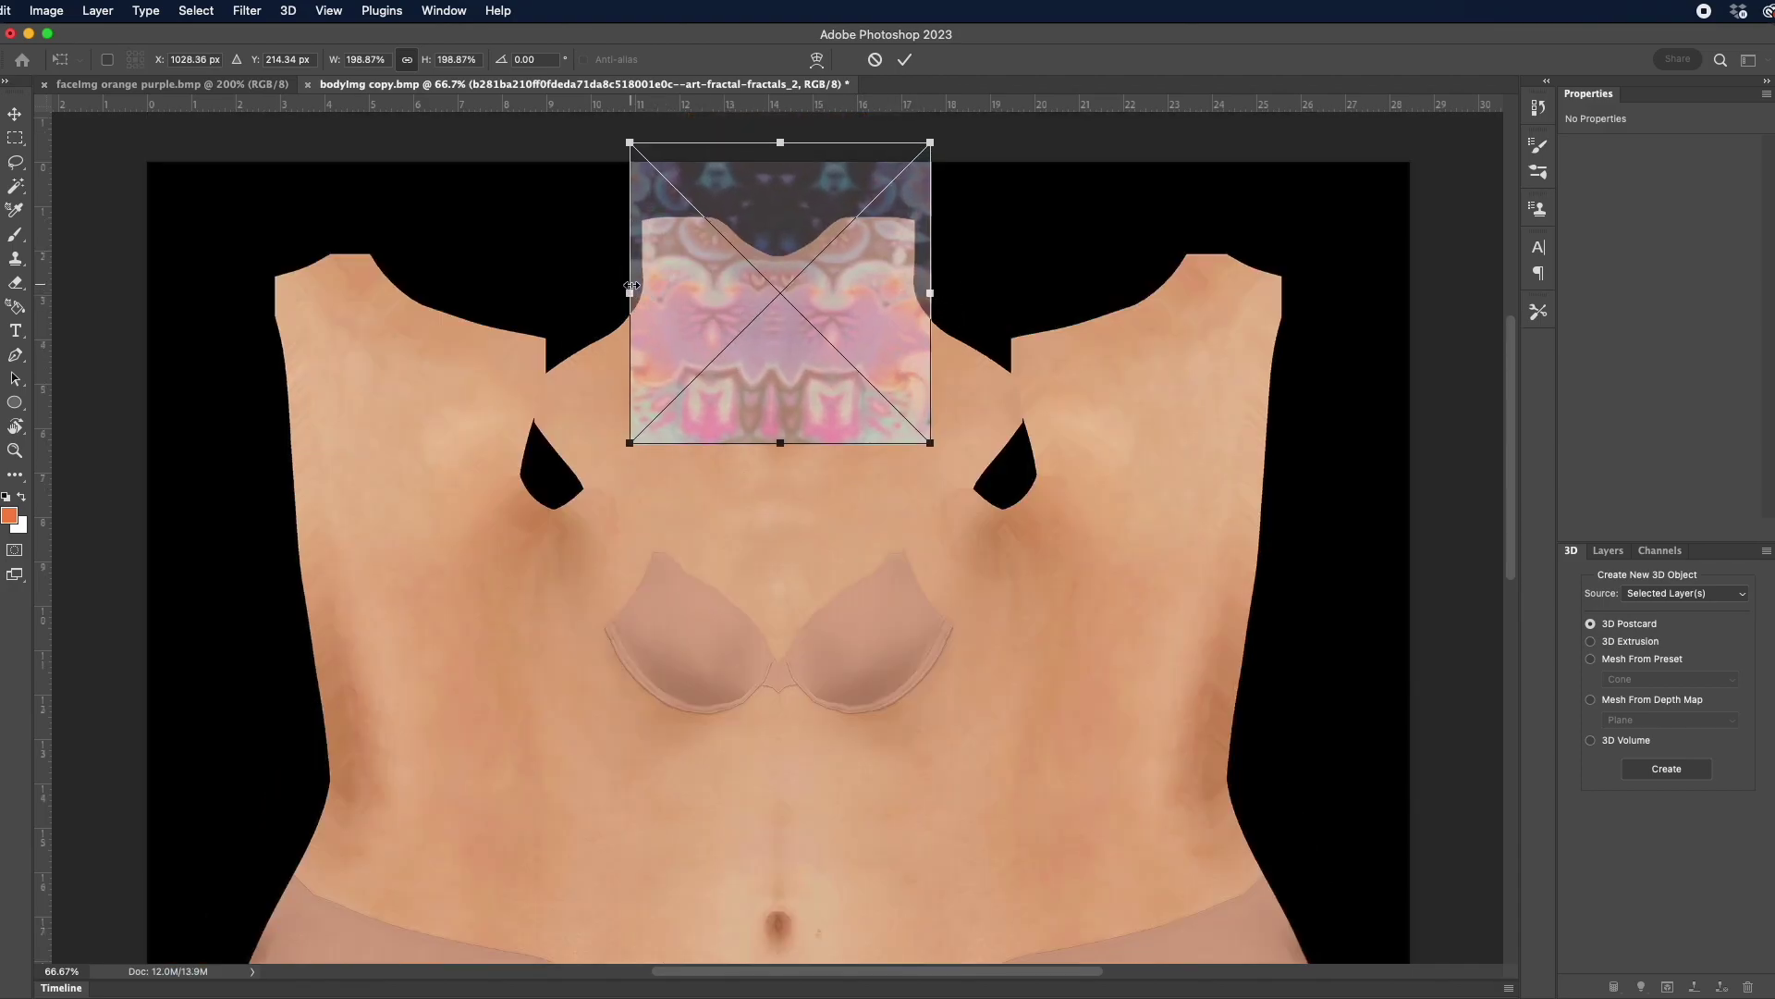
left_click_drag(801, 415, 802, 291)
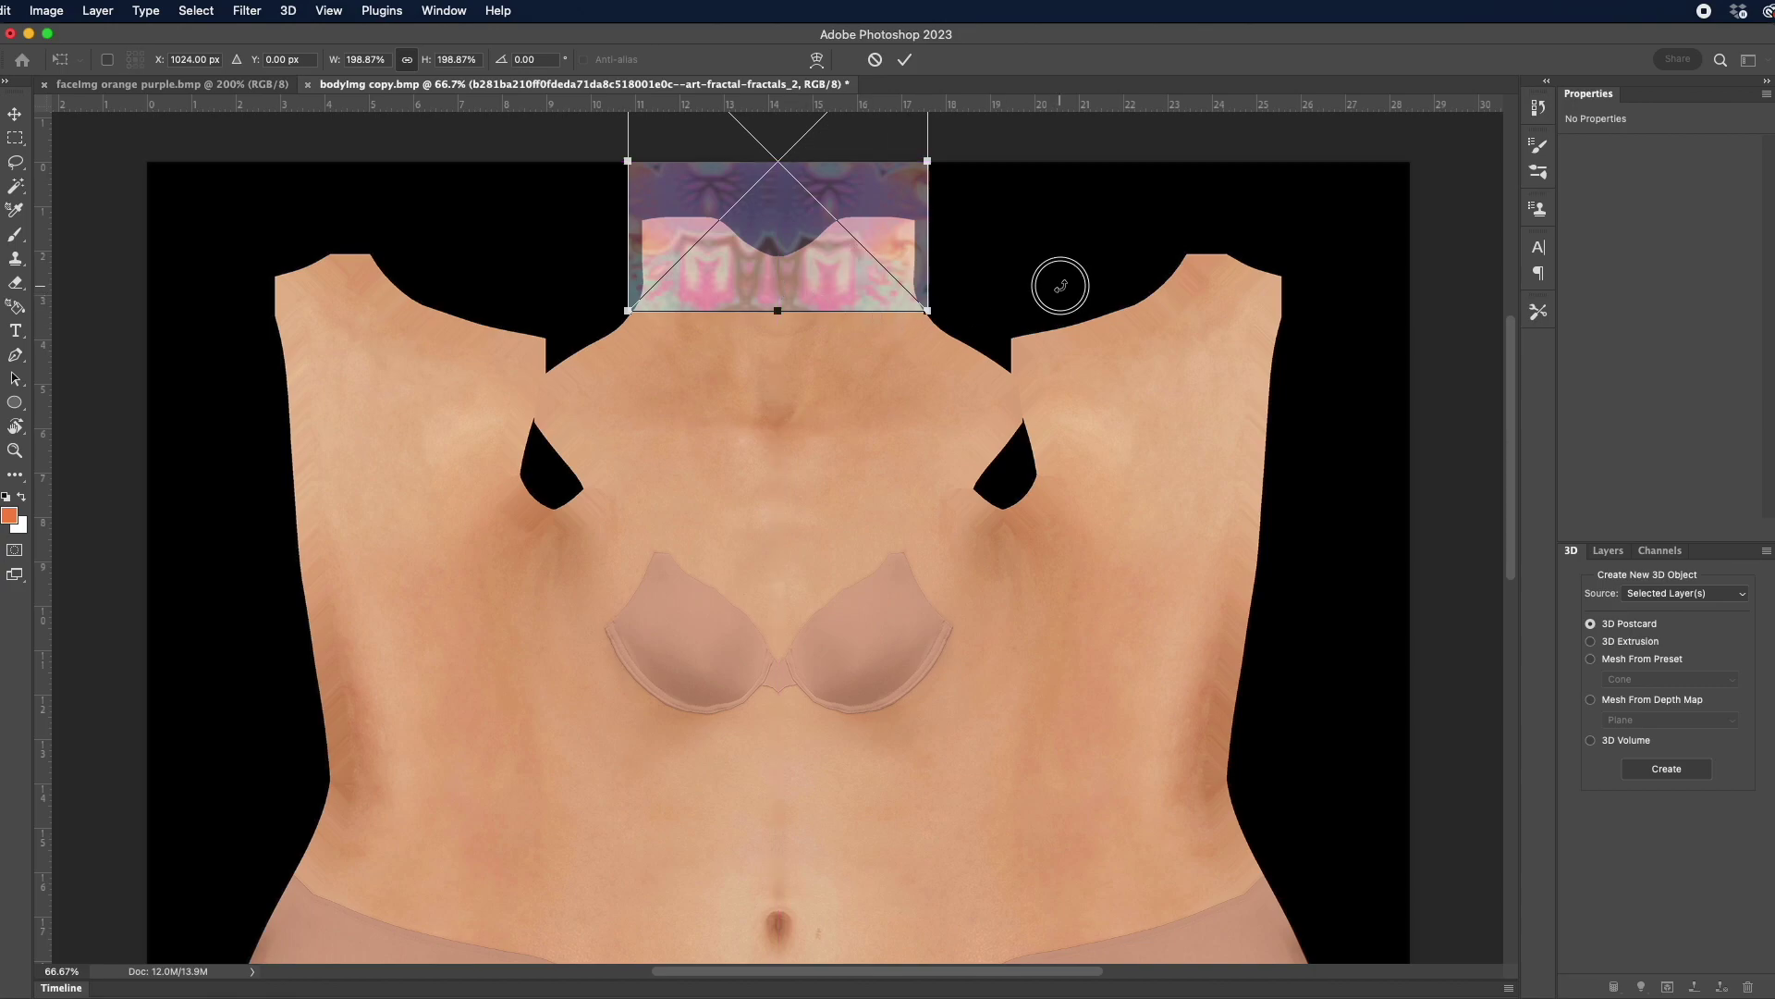
key("Return")
key("w")
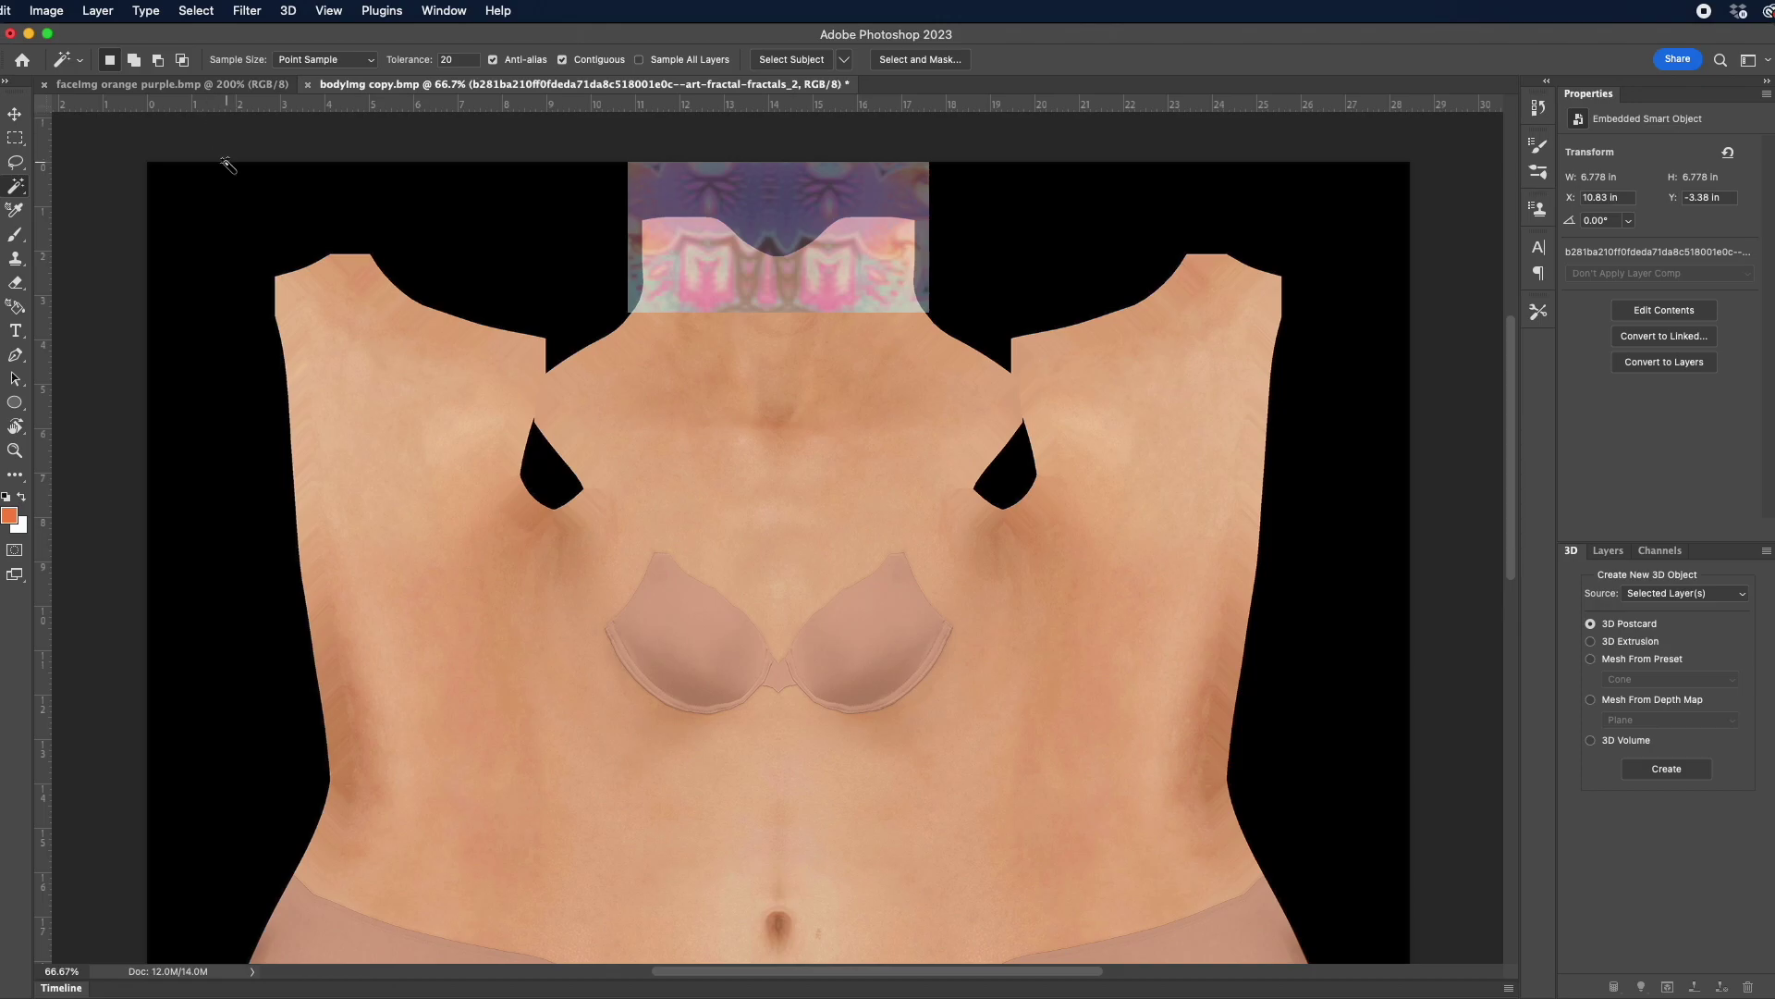
key("super+shift+s")
Cancel the Save As dialog, apply Layer > Flatten Image, and return to CLO 3D
left_click(1409, 780)
left_click(99, 11)
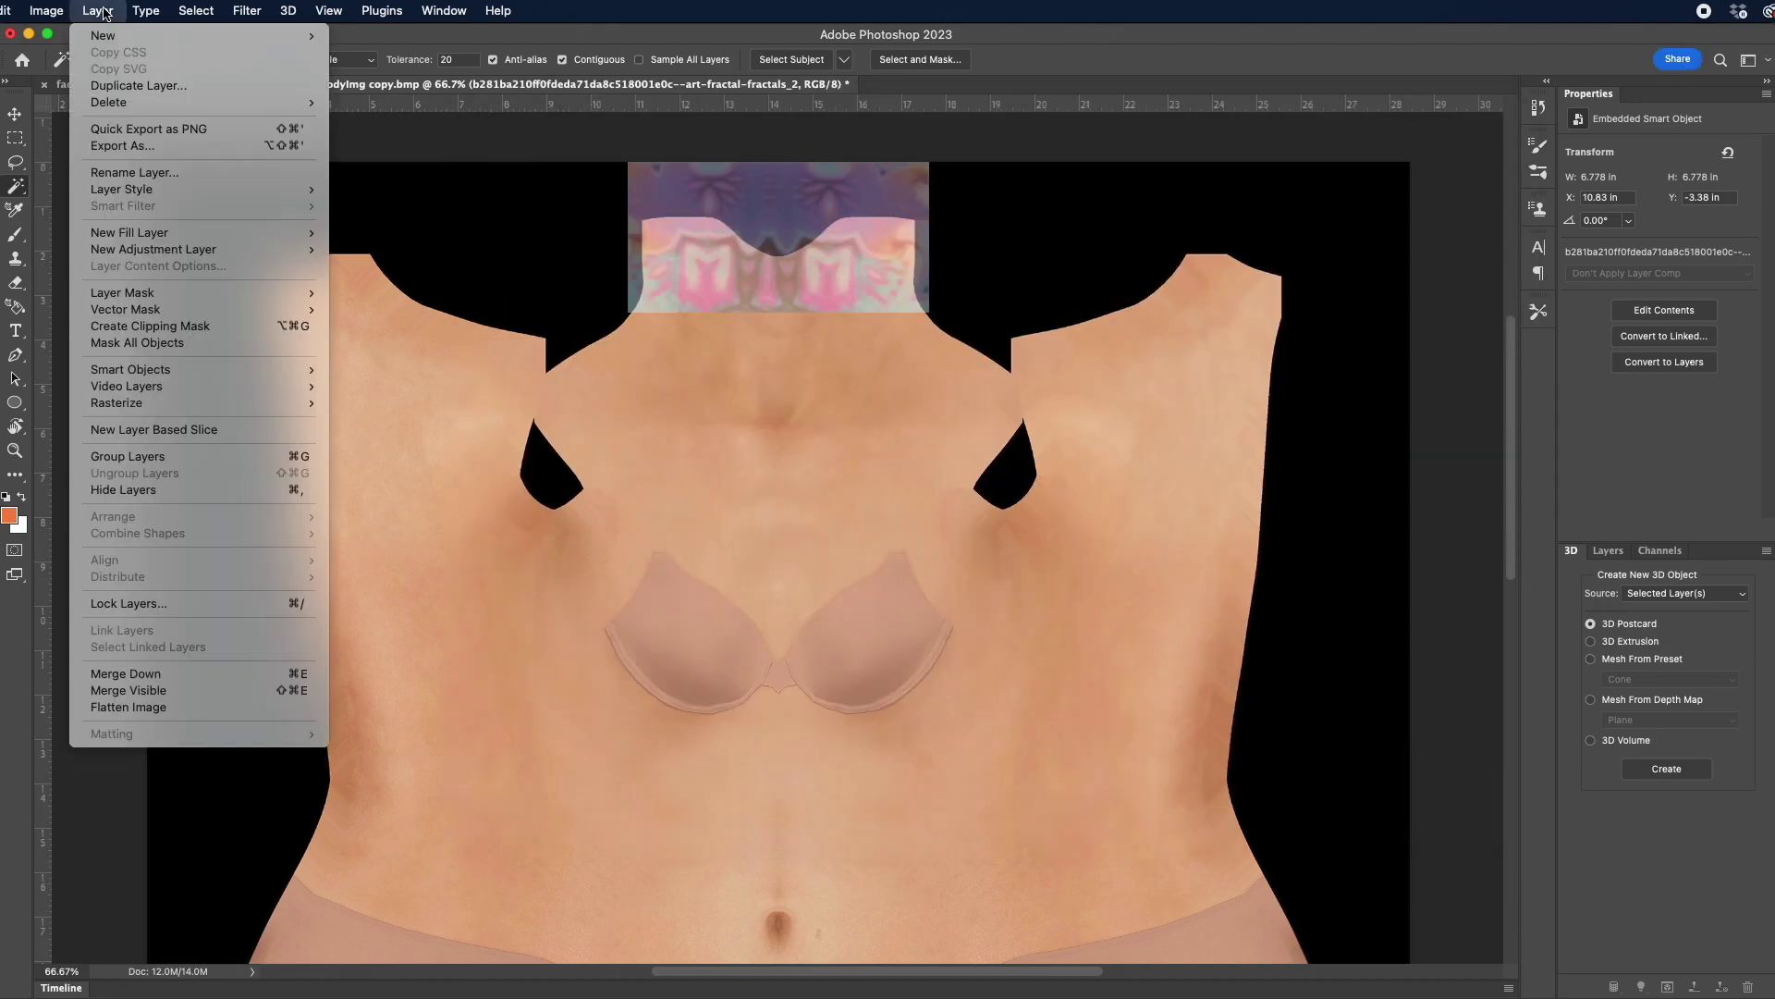
left_click(155, 708)
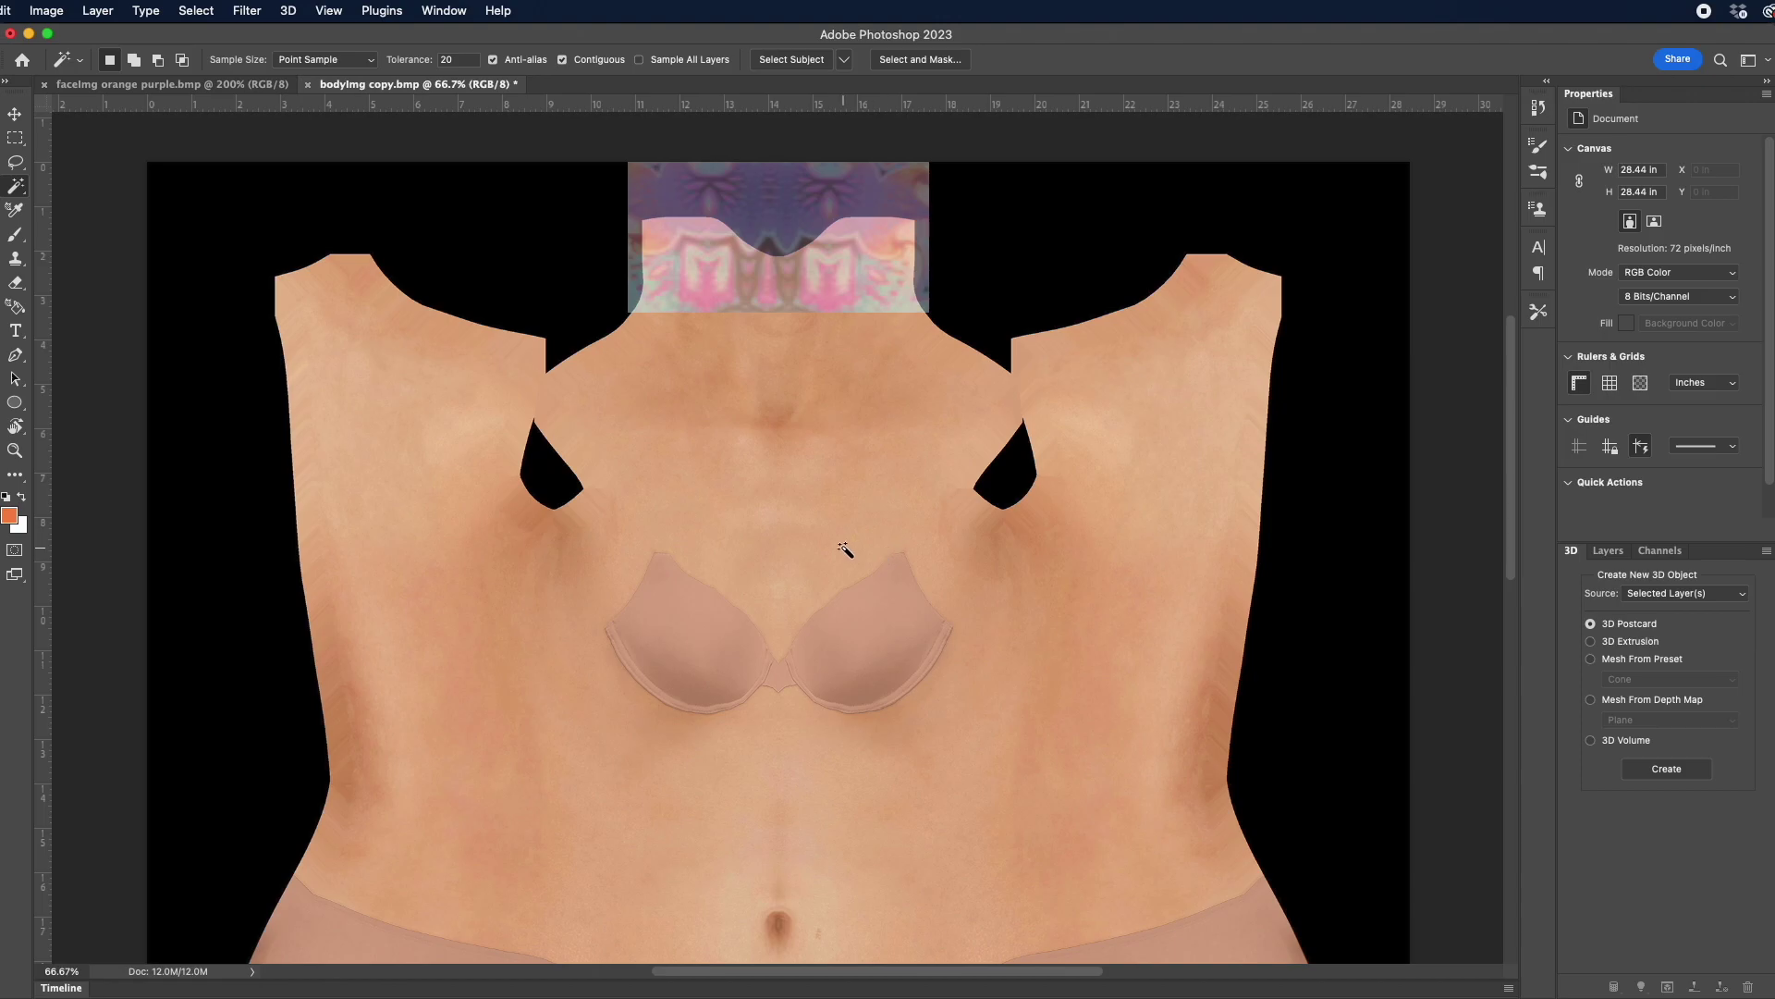
key("super+Tab")
key("super+Tab")
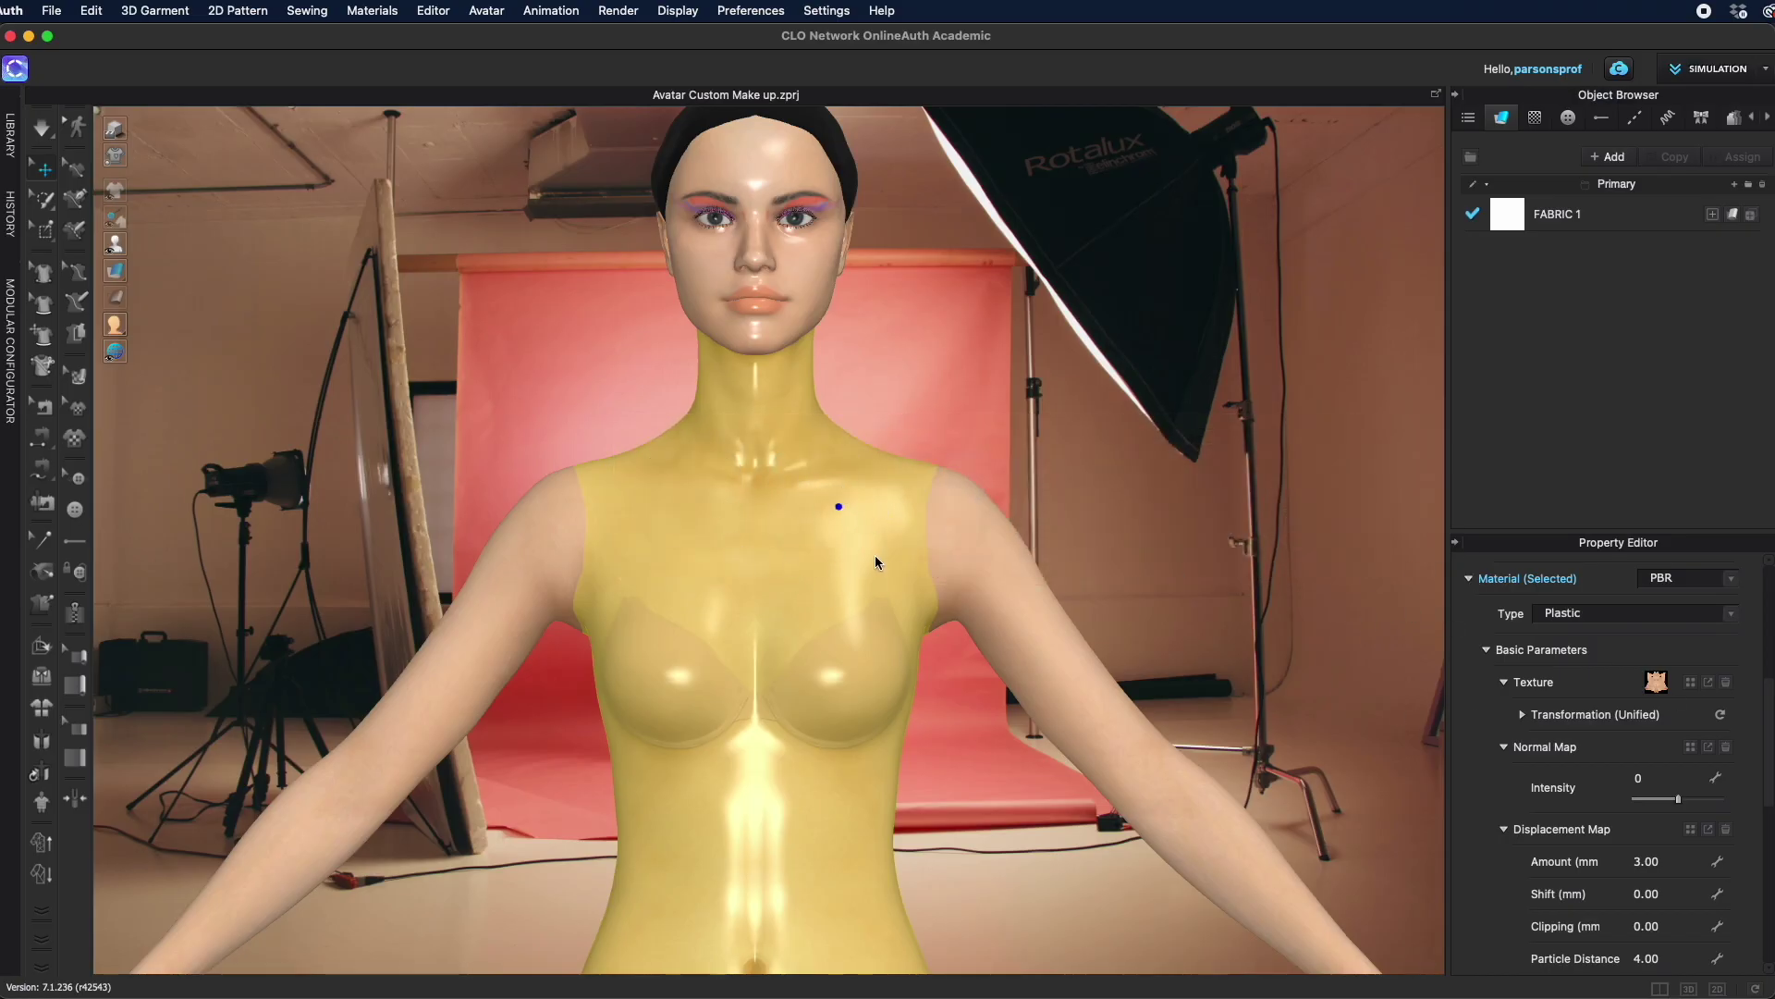
Load bodyImg copy.bmp onto the torso and zoom in to check the fractal on the neck
left_click(1693, 684)
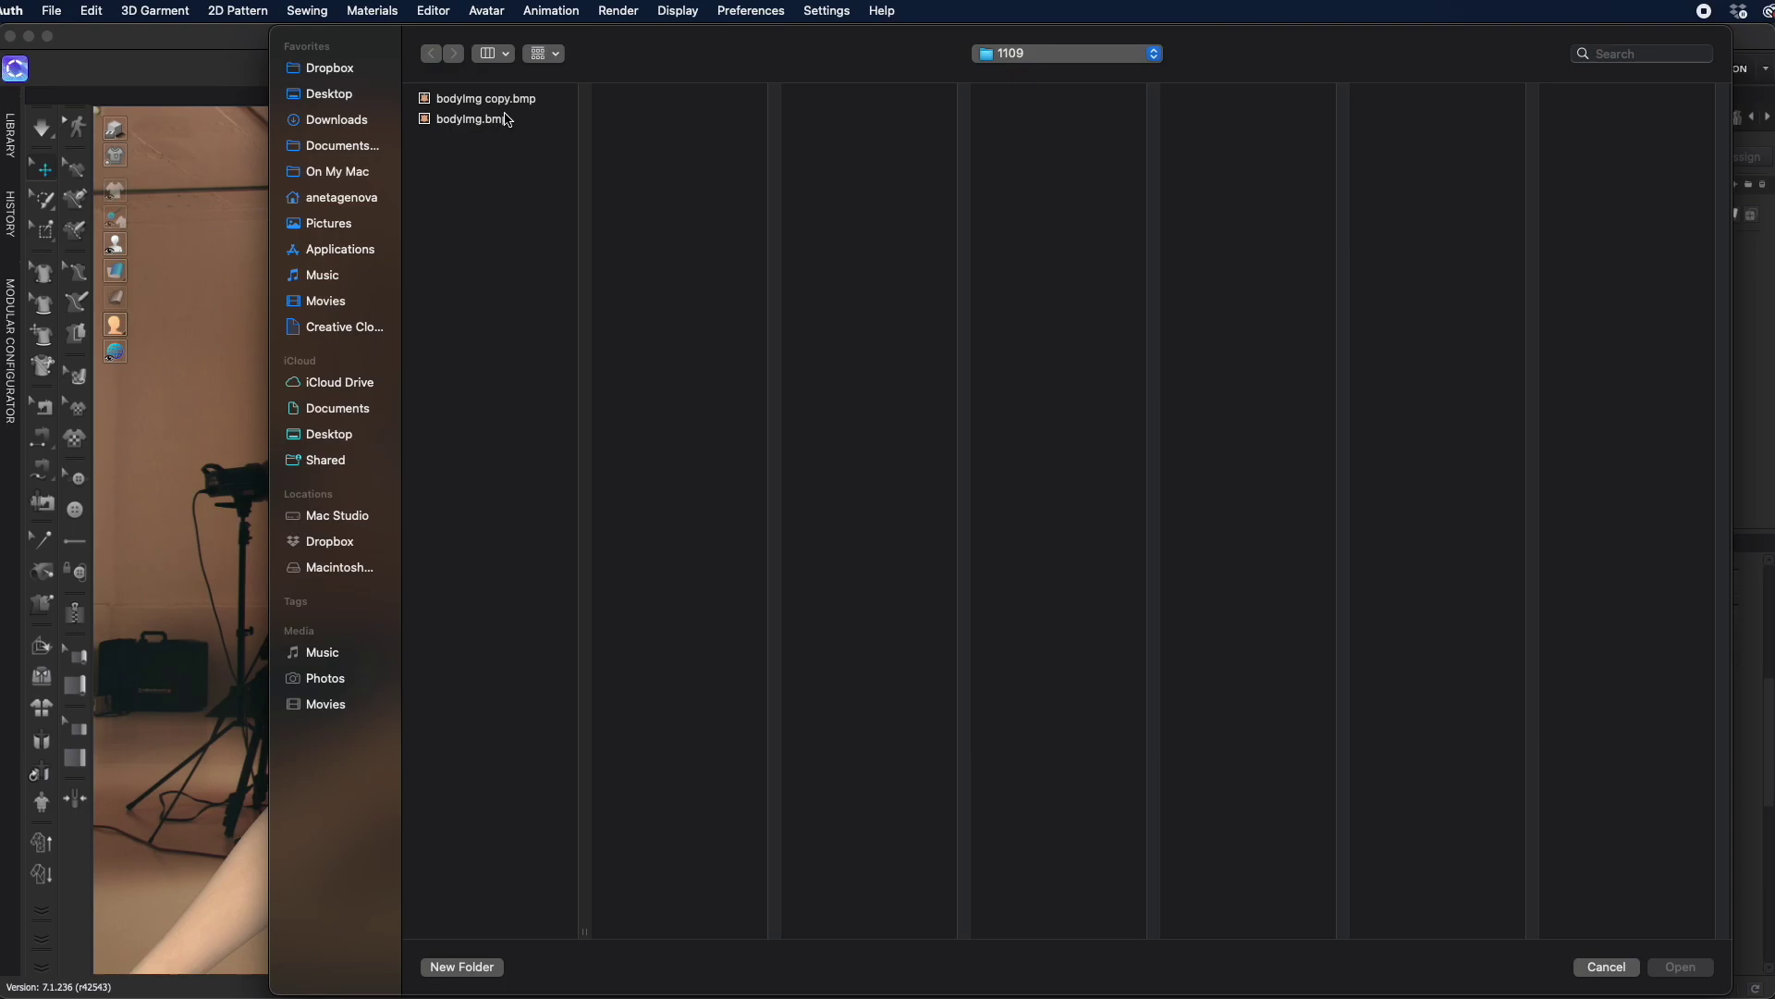
left_click(501, 100)
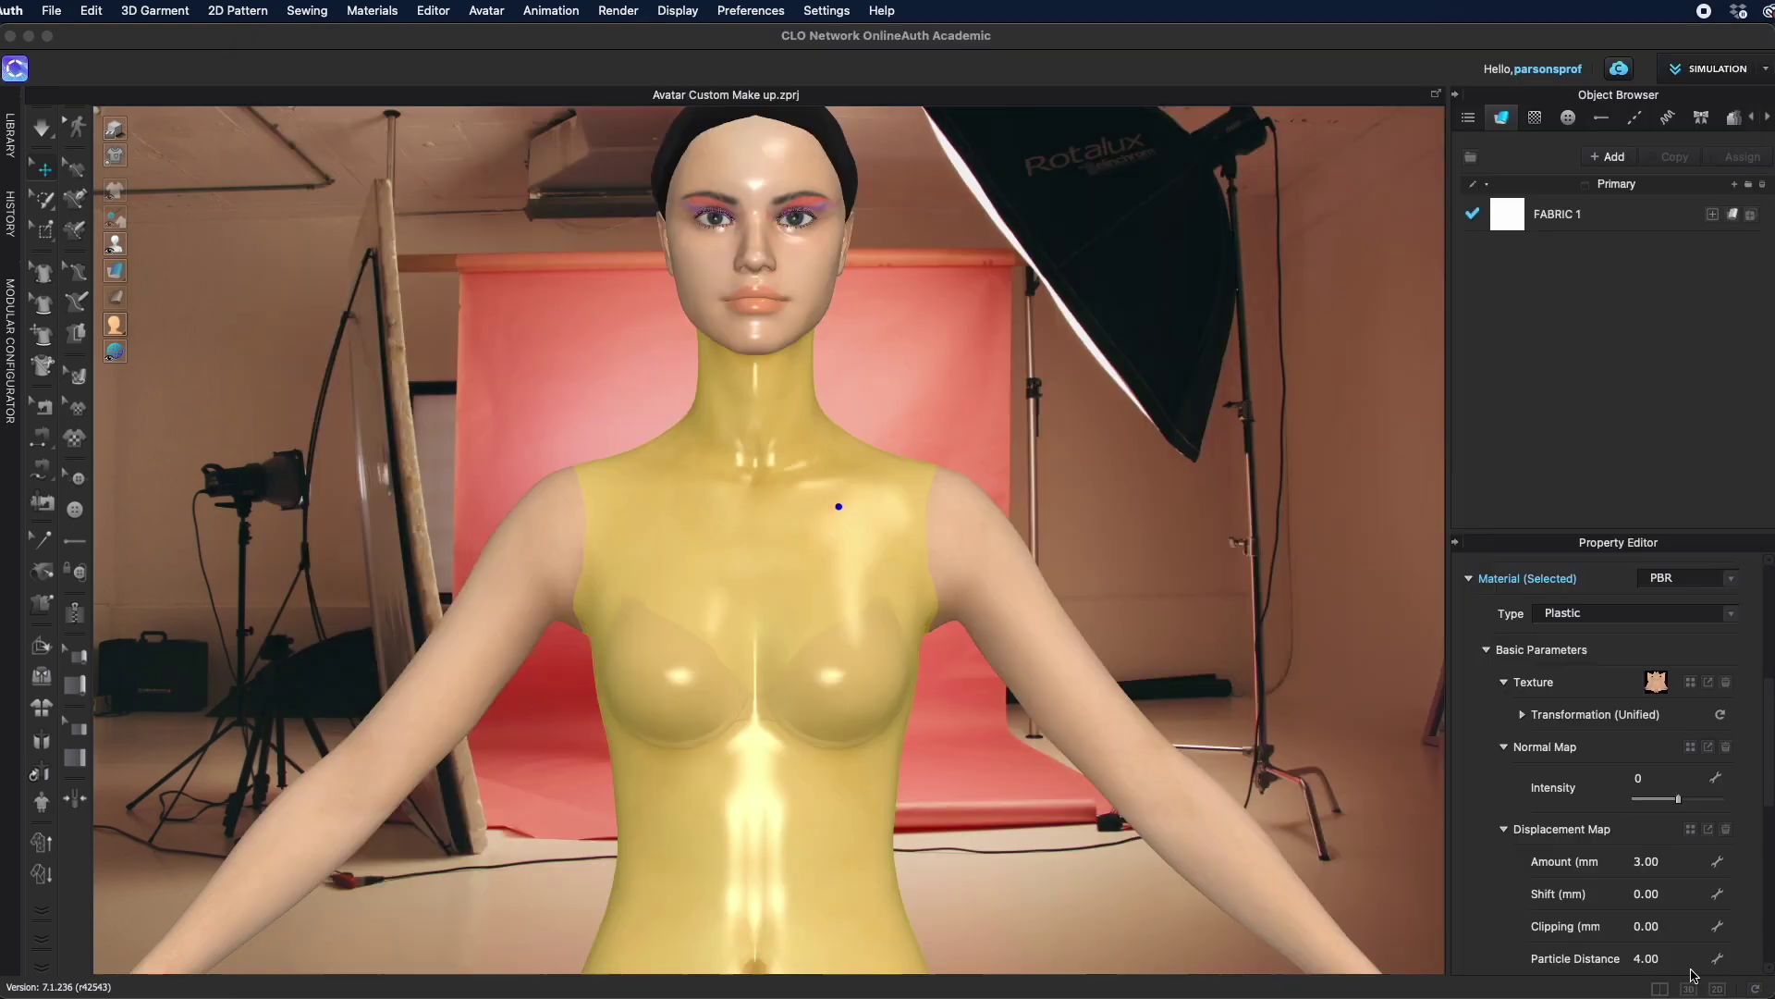
left_click(1693, 971)
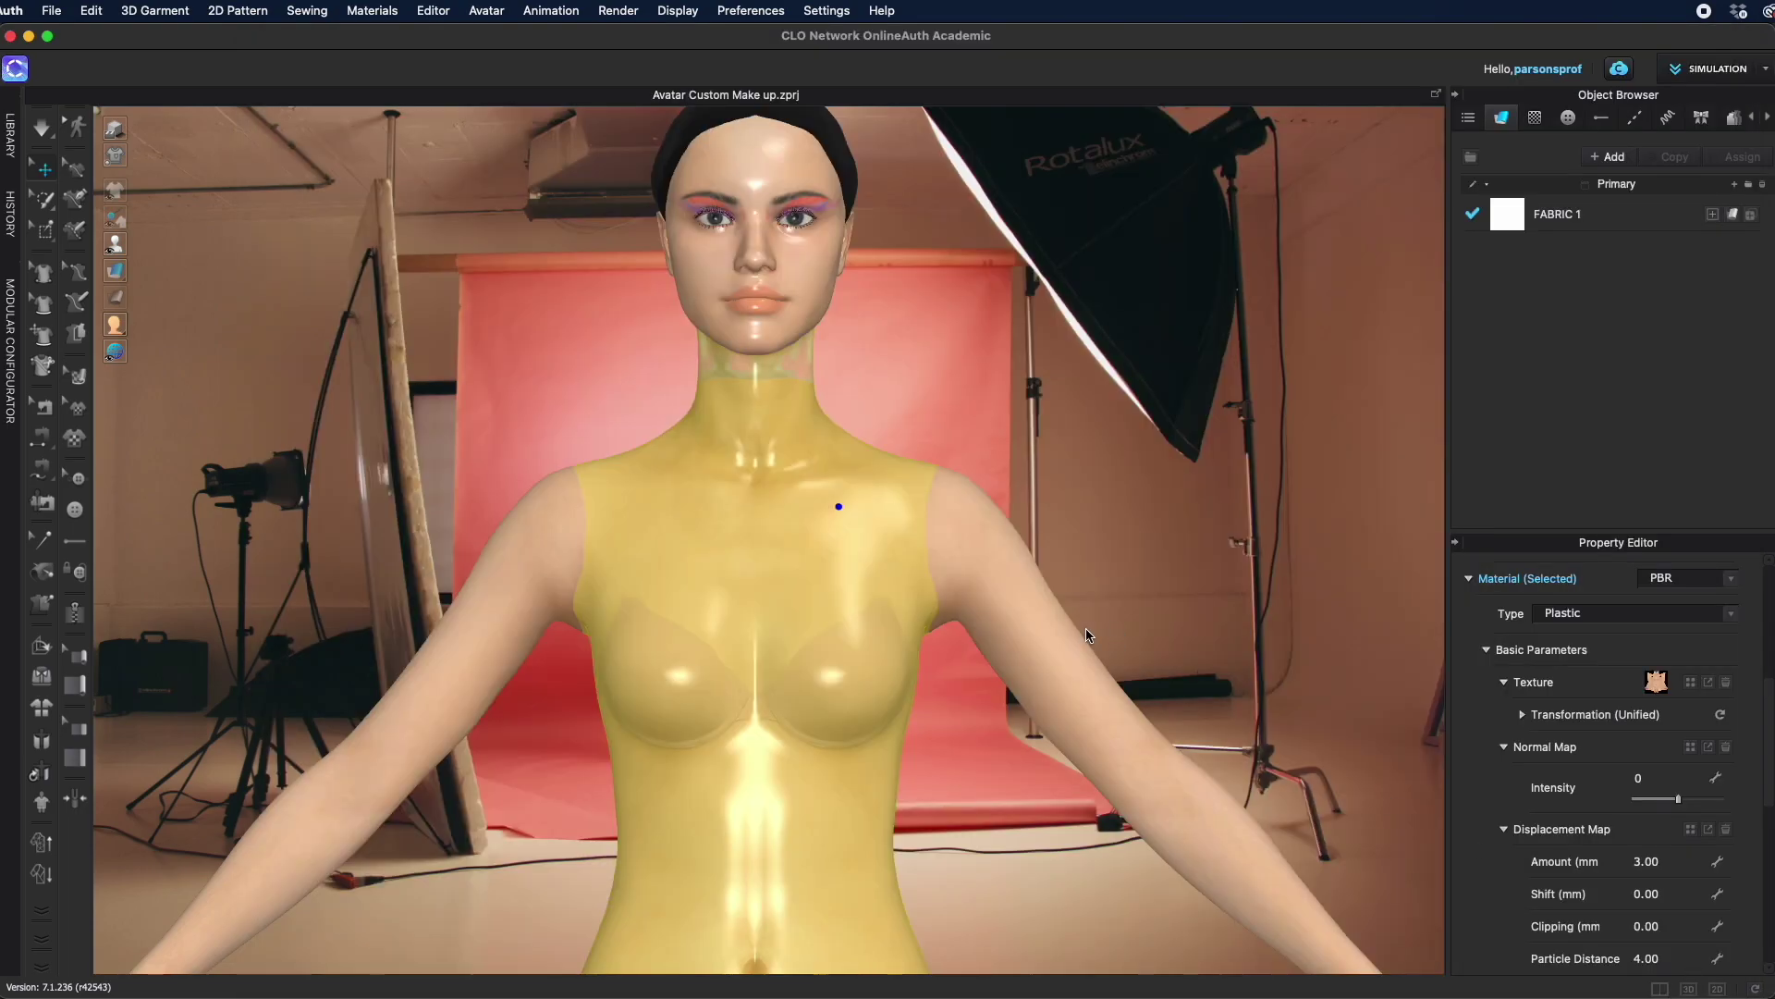
left_click(968, 398)
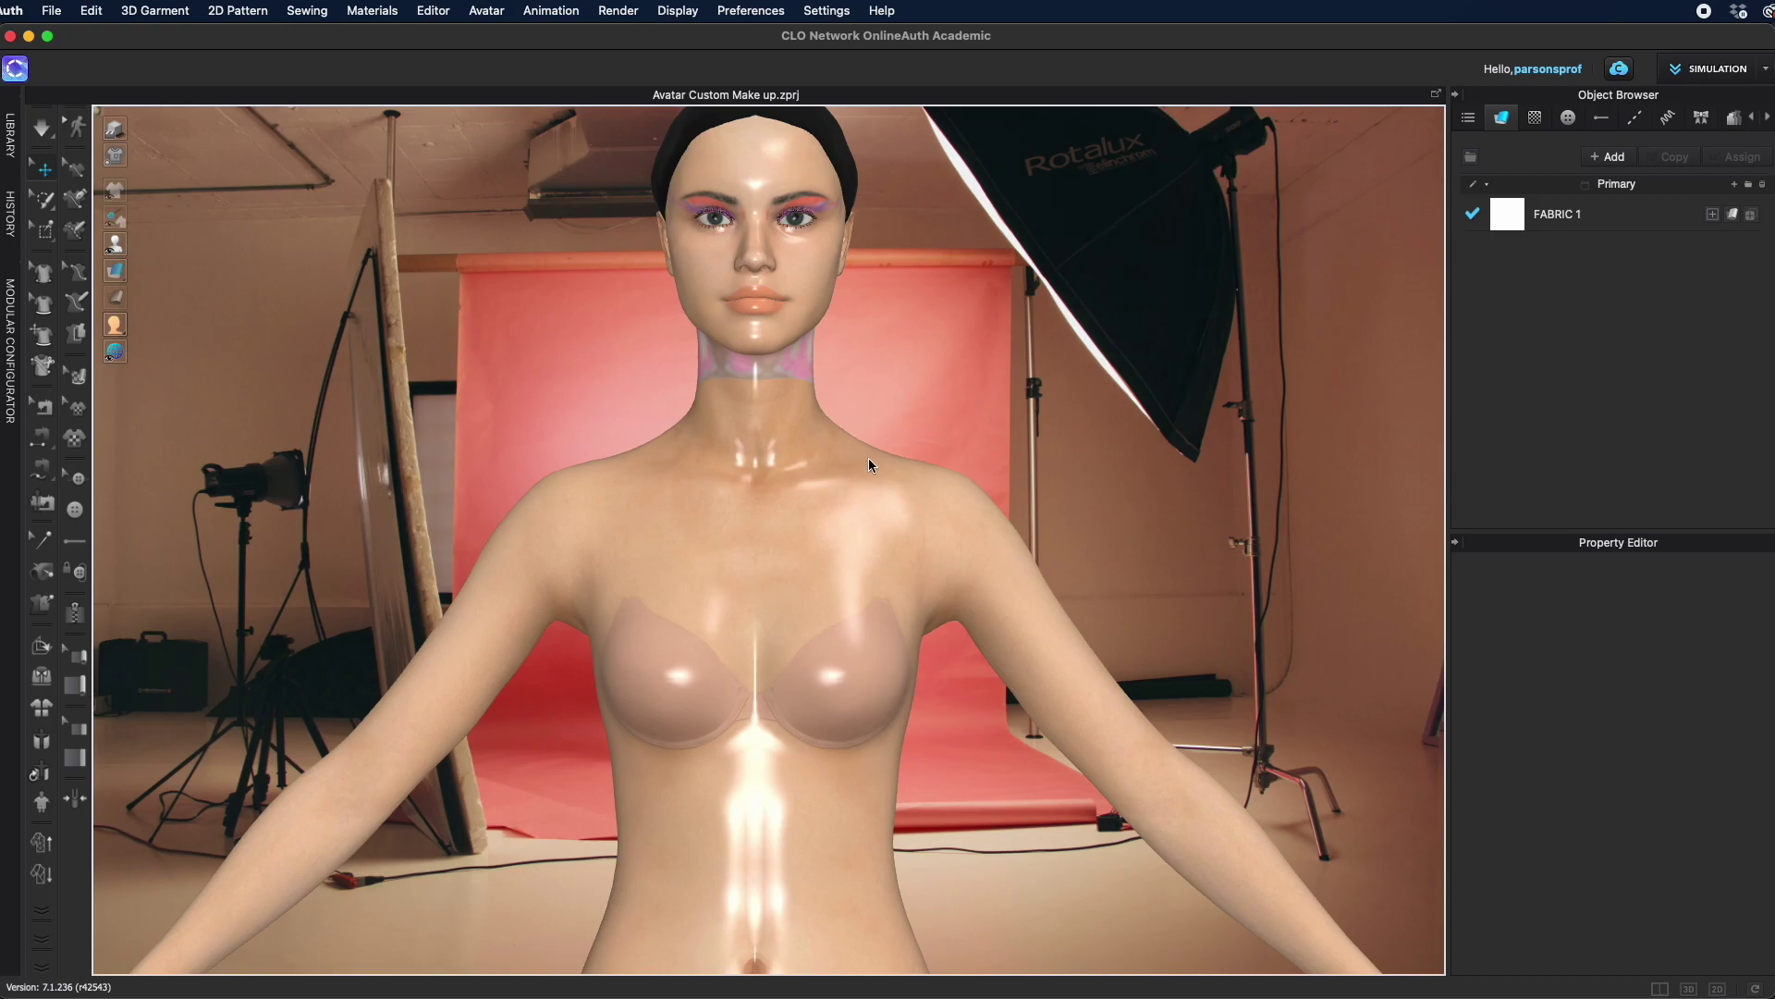
scroll(868, 422, "up", 5)
scroll(858, 341, "down", 2)
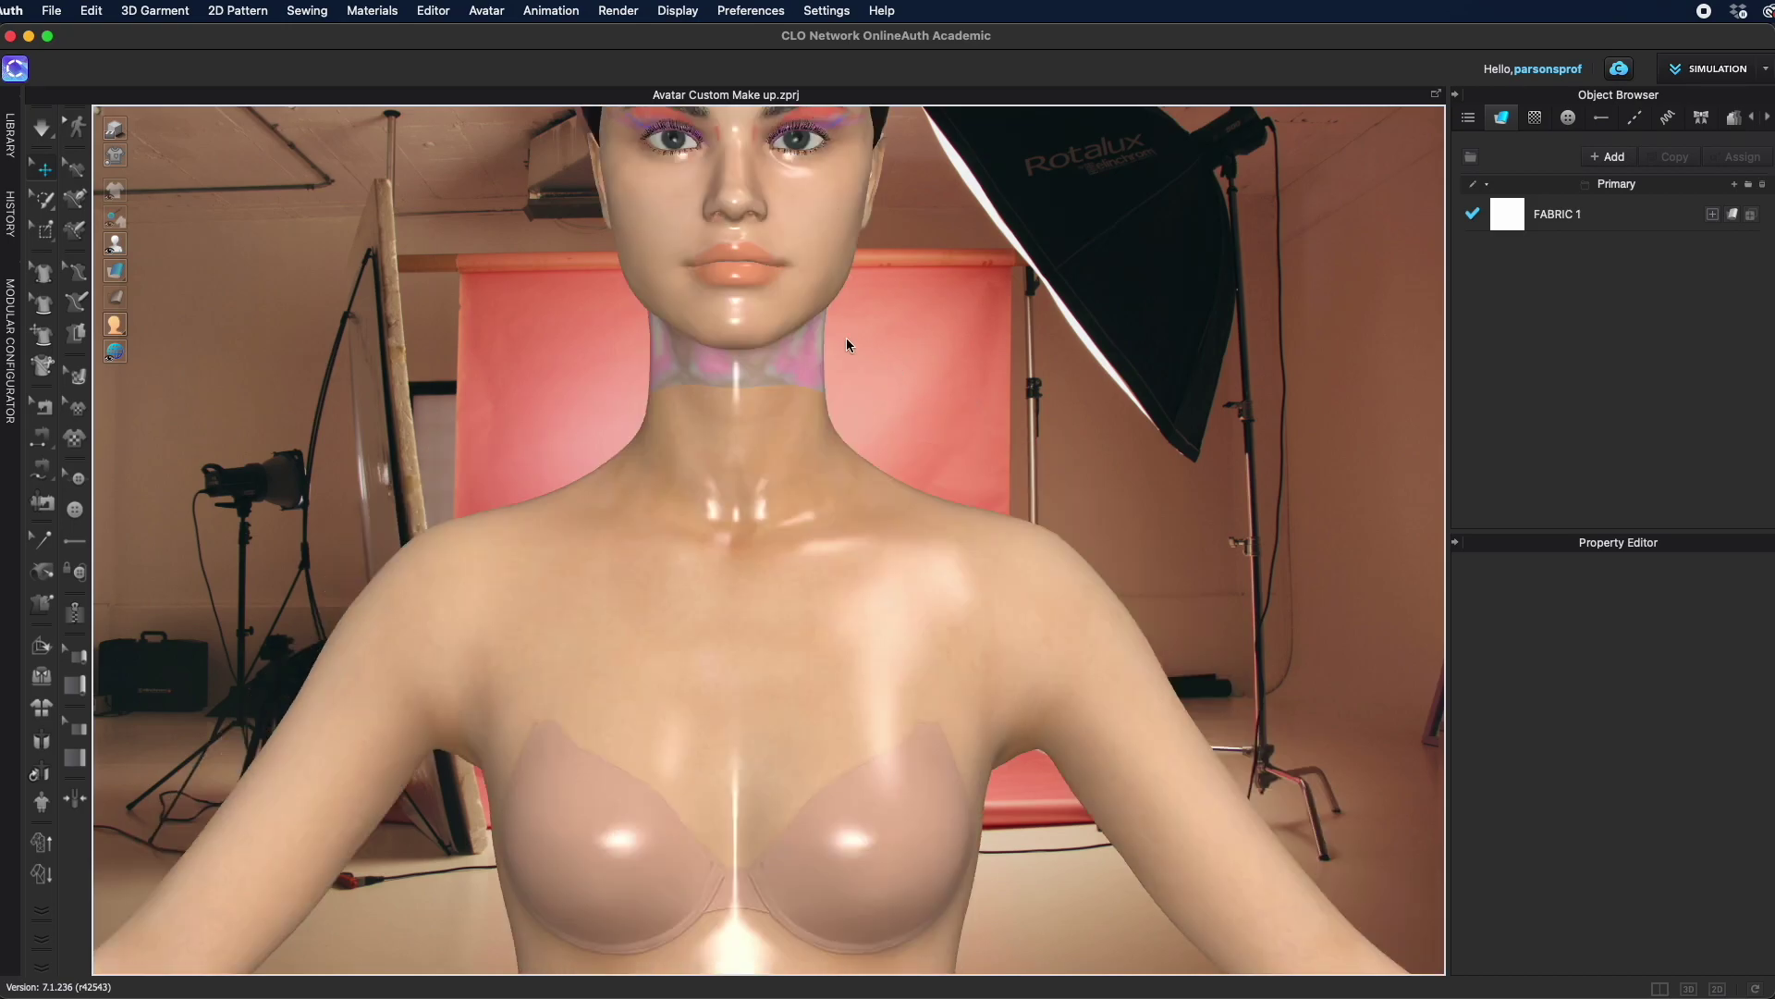